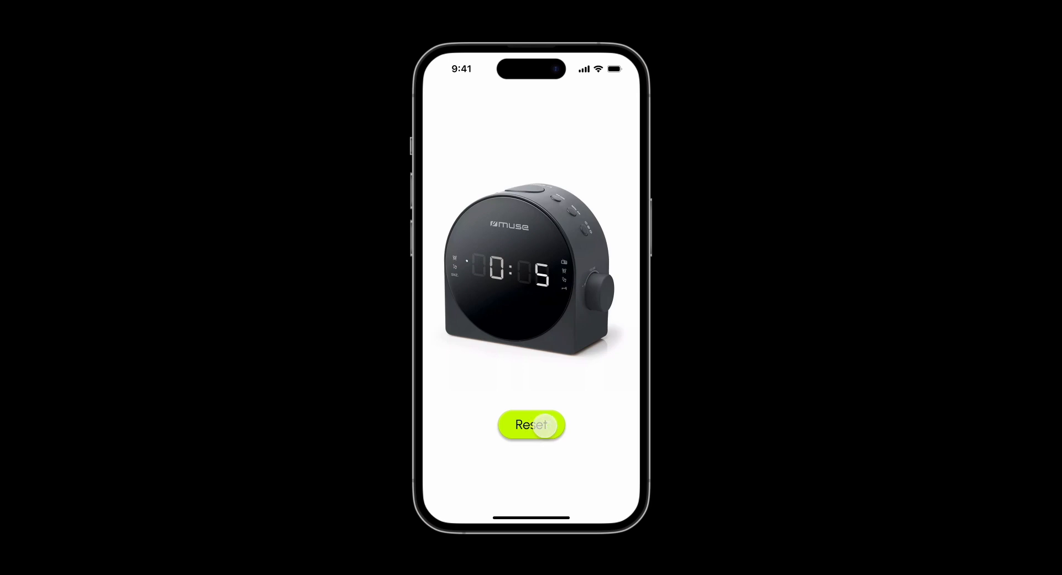
# Step: Examine the phone screen, the Reset and Start buttons, the timer text and the circular test prototype on the canvas
pyautogui.click(544, 426)
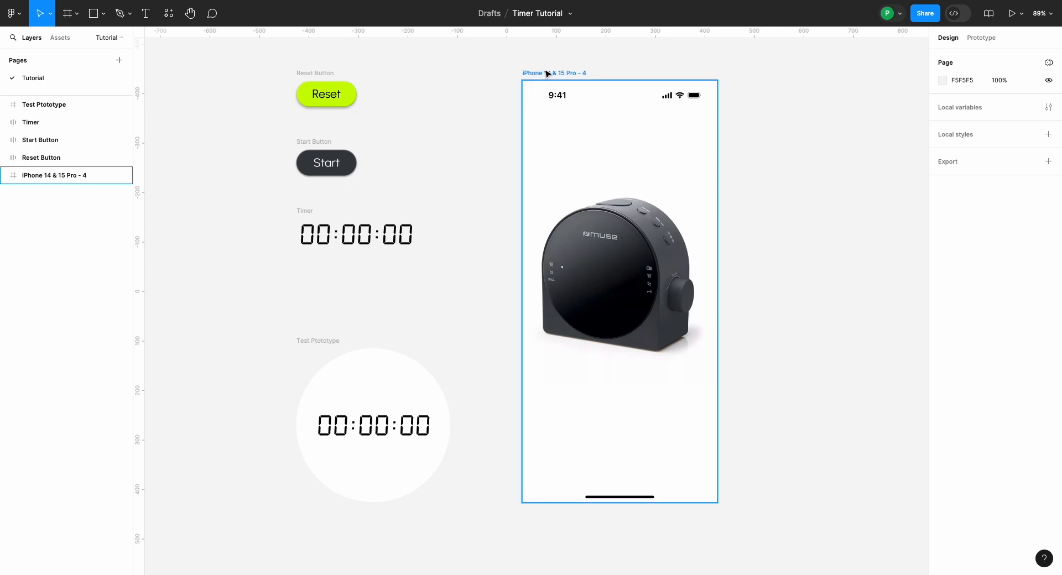
pyautogui.scroll(5, 613, 242)
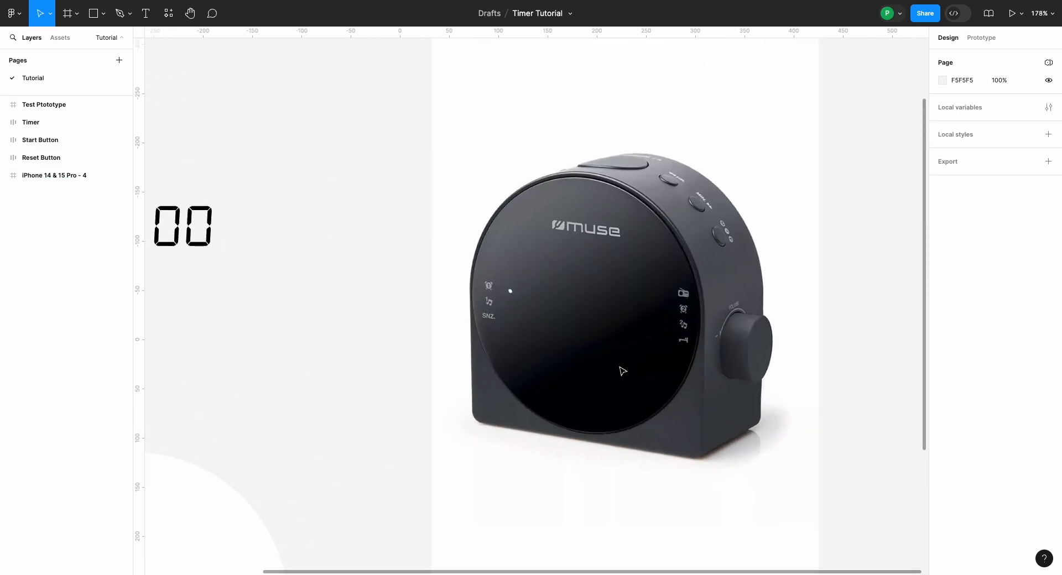
pyautogui.scroll(-2, 621, 371)
pyautogui.scroll(-5, 622, 371)
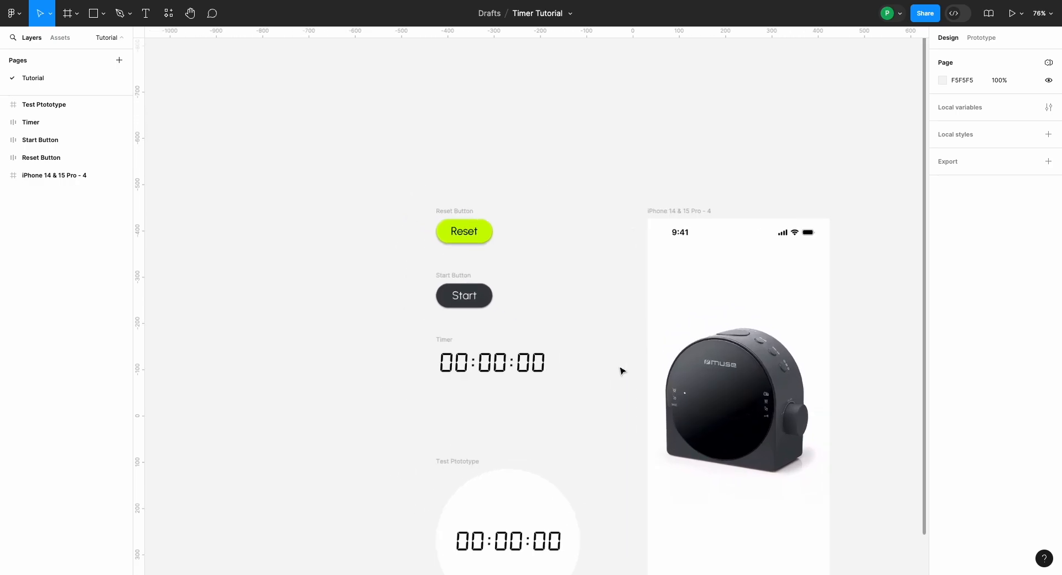
pyautogui.scroll(5, 622, 371)
pyautogui.scroll(-2, 403, 257)
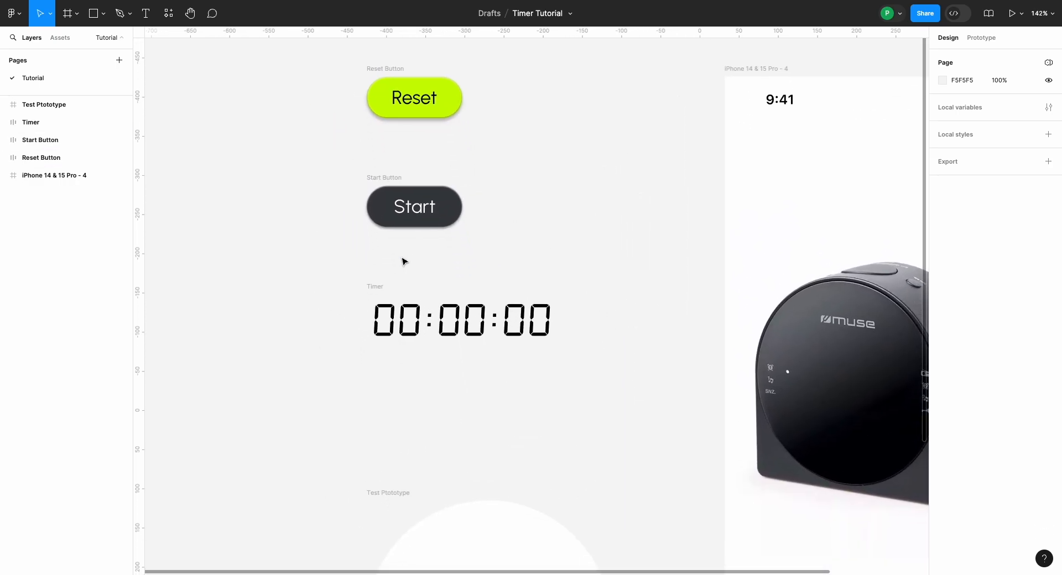
pyautogui.scroll(5, 403, 262)
pyautogui.scroll(-2, 403, 261)
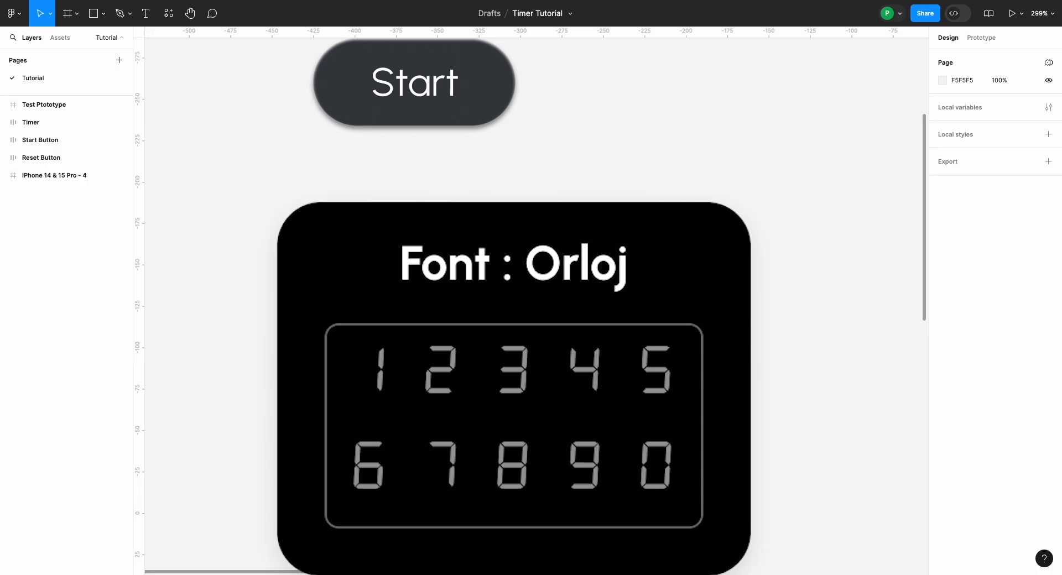
pyautogui.scroll(-6, 313, 308)
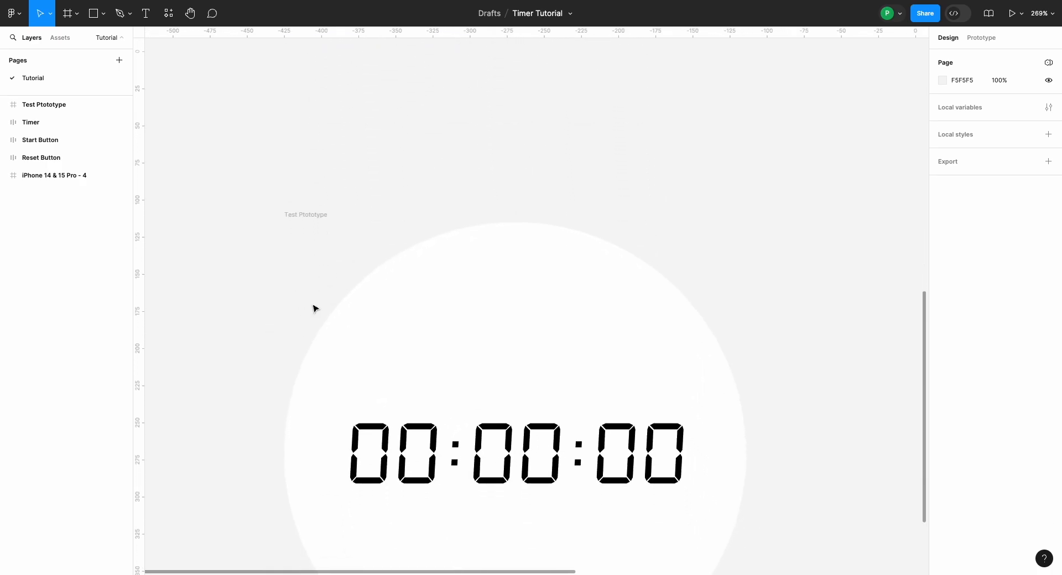
pyautogui.scroll(-3, 313, 308)
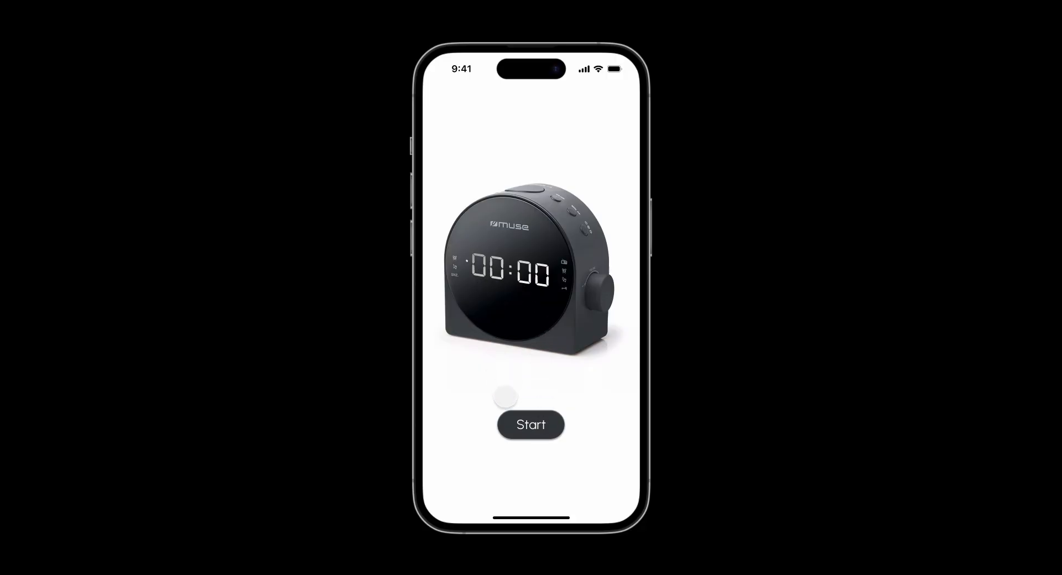
# Step: Start the timer in the phone prototype preview and reset it
pyautogui.click(529, 425)
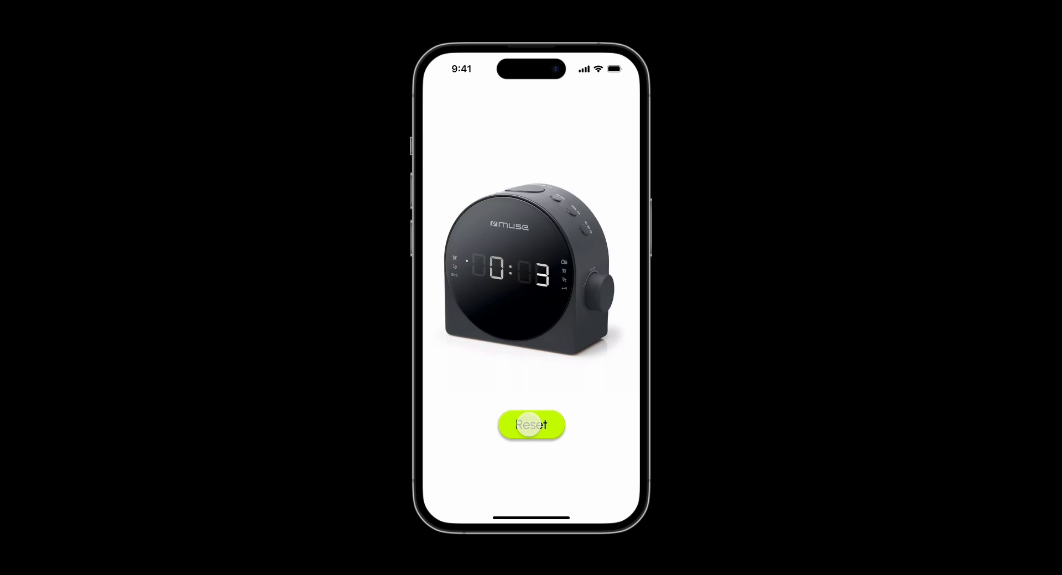
pyautogui.click(530, 425)
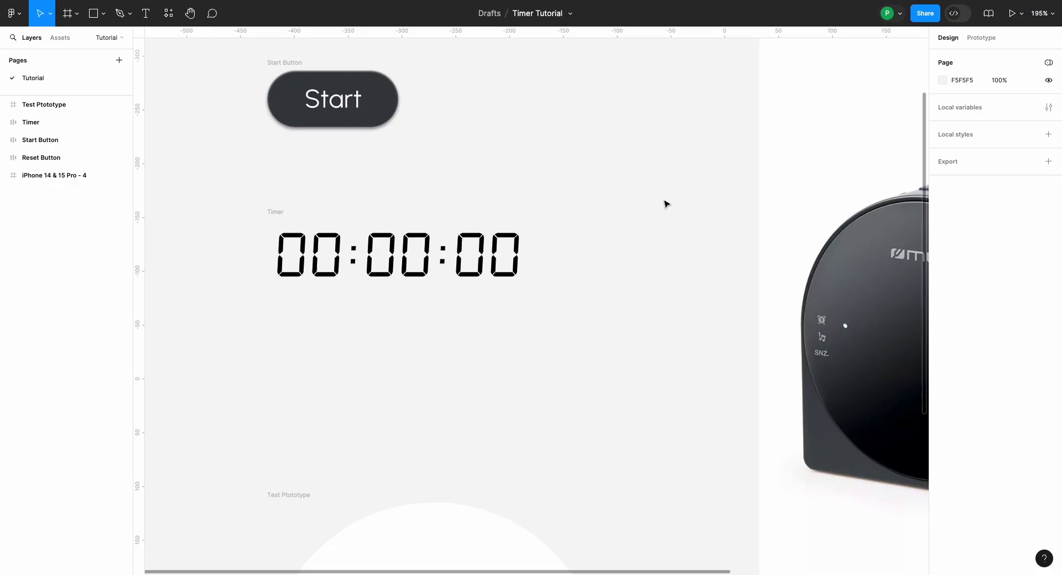
# Step: Duplicate the Timer frame, place the copy beside the iPhone frame and turn it into a component
pyautogui.scroll(-3, 665, 204)
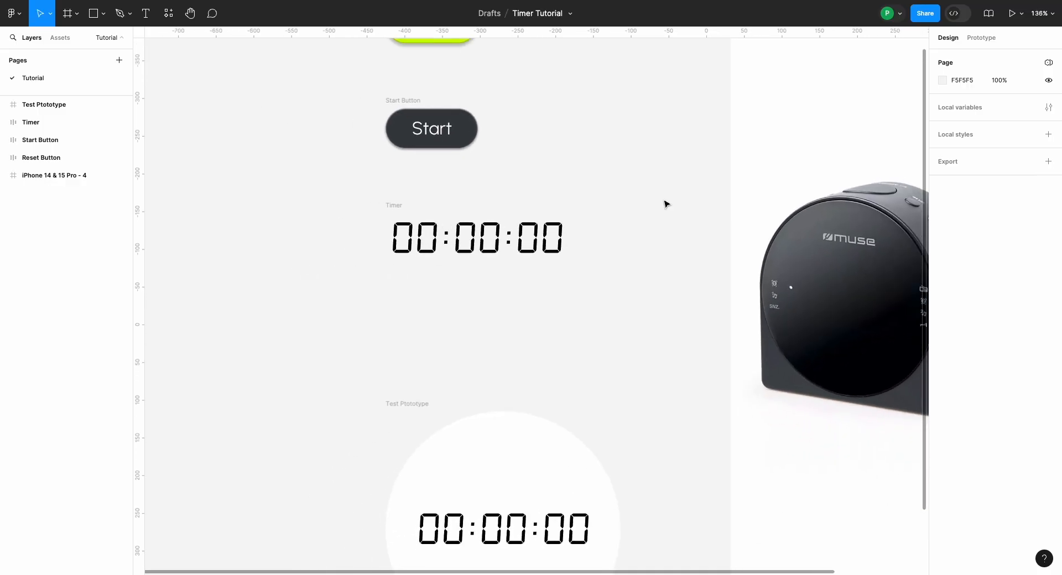
pyautogui.scroll(5, 619, 198)
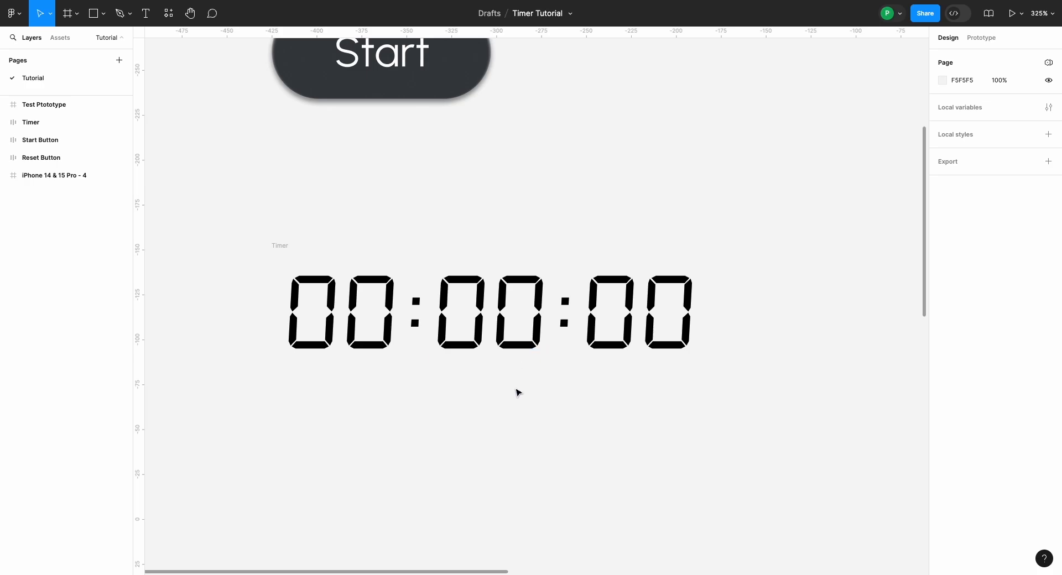
pyautogui.scroll(-3, 378, 336)
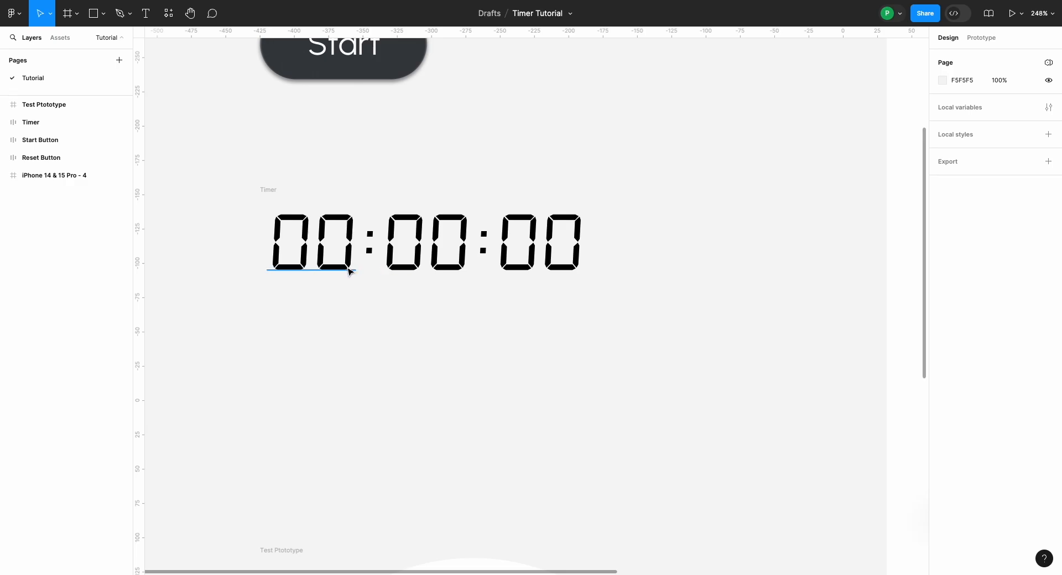
pyautogui.scroll(-5, 349, 269)
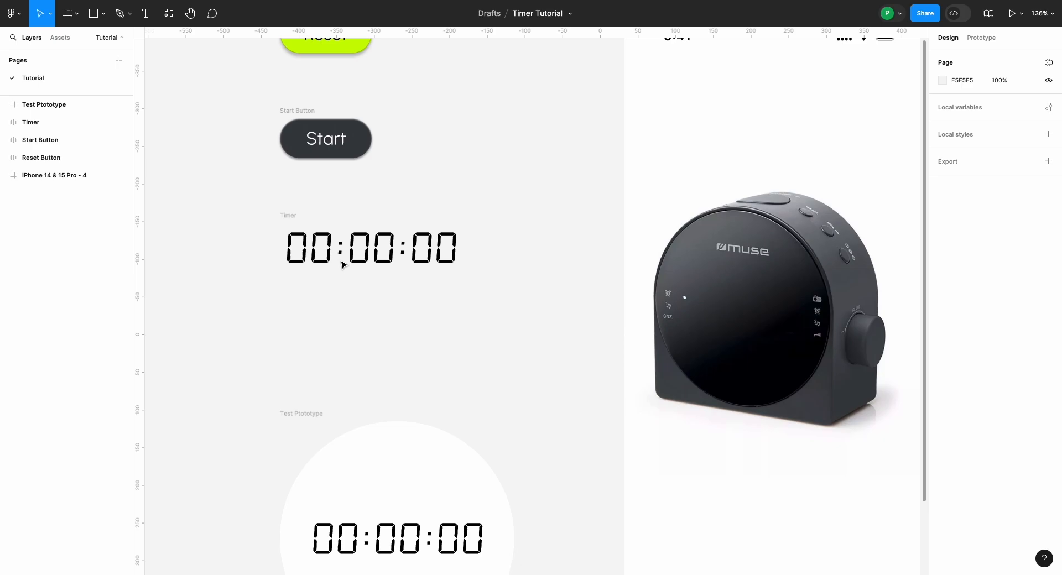
pyautogui.scroll(-5, 422, 265)
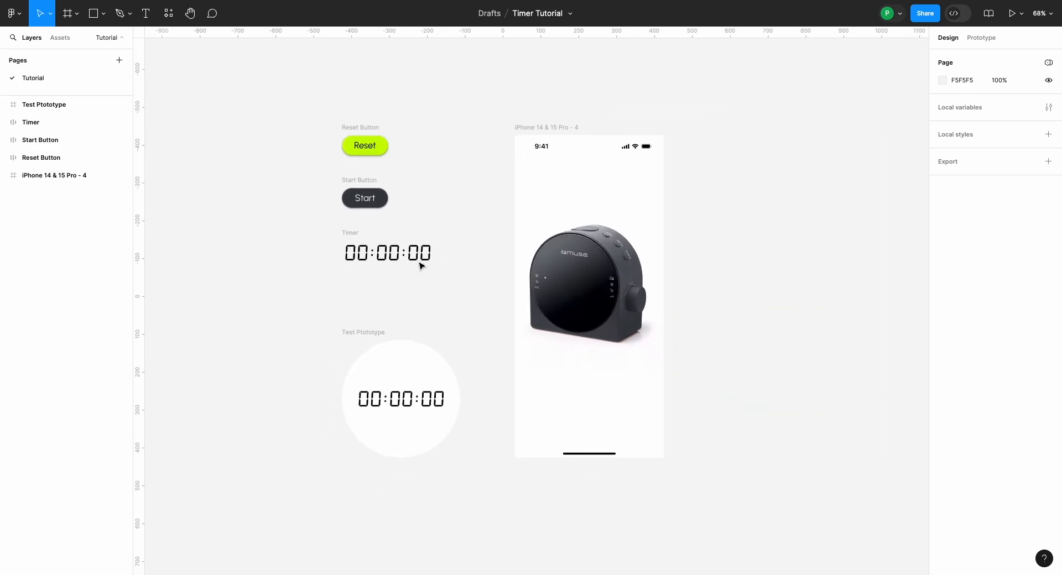
pyautogui.scroll(2, 422, 265)
pyautogui.click(304, 223)
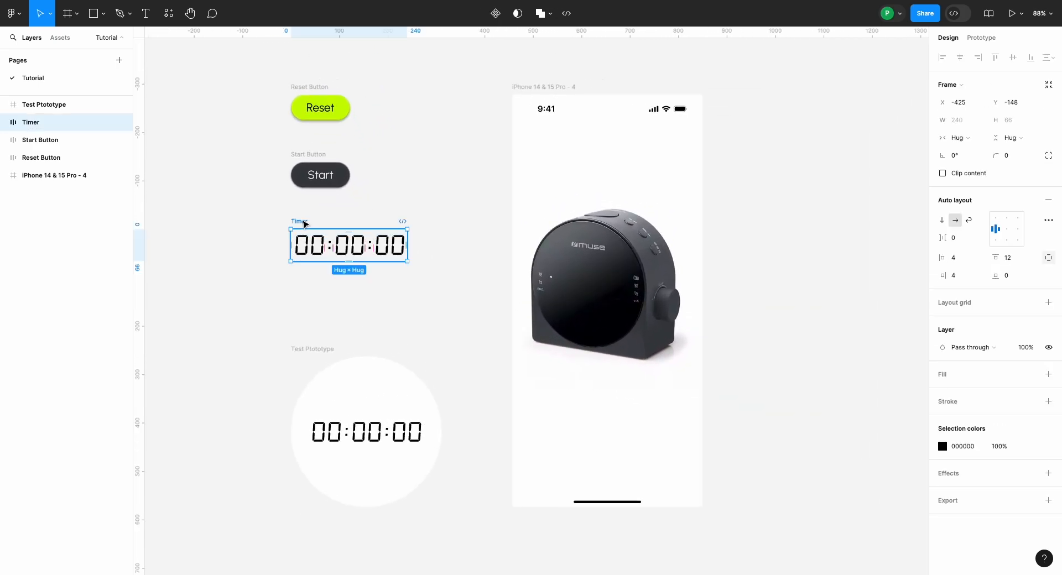
pyautogui.hotkey('ctrl', 'd')
pyautogui.hotkey('shift', '2')
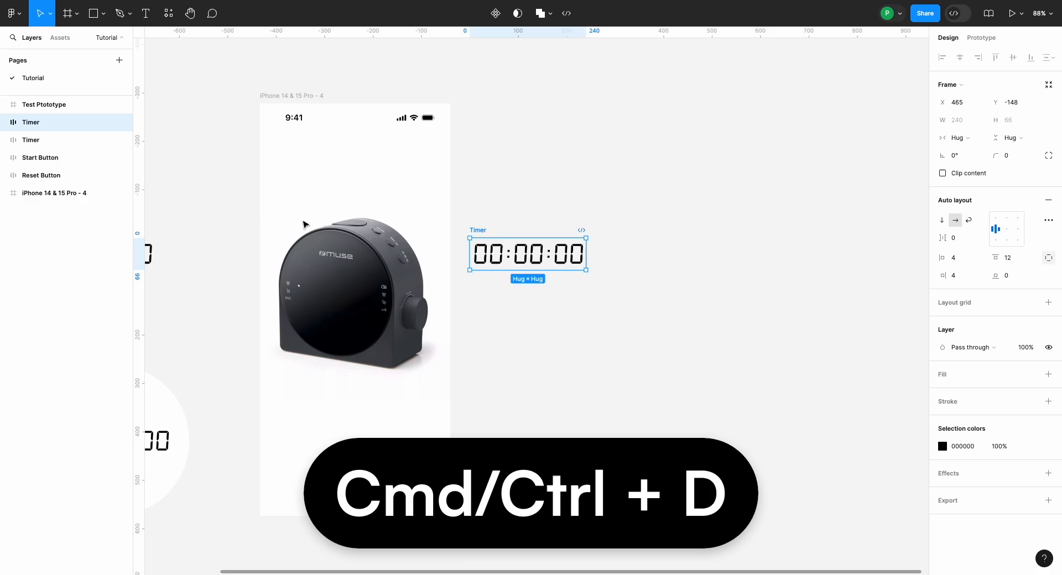
pyautogui.click(496, 13)
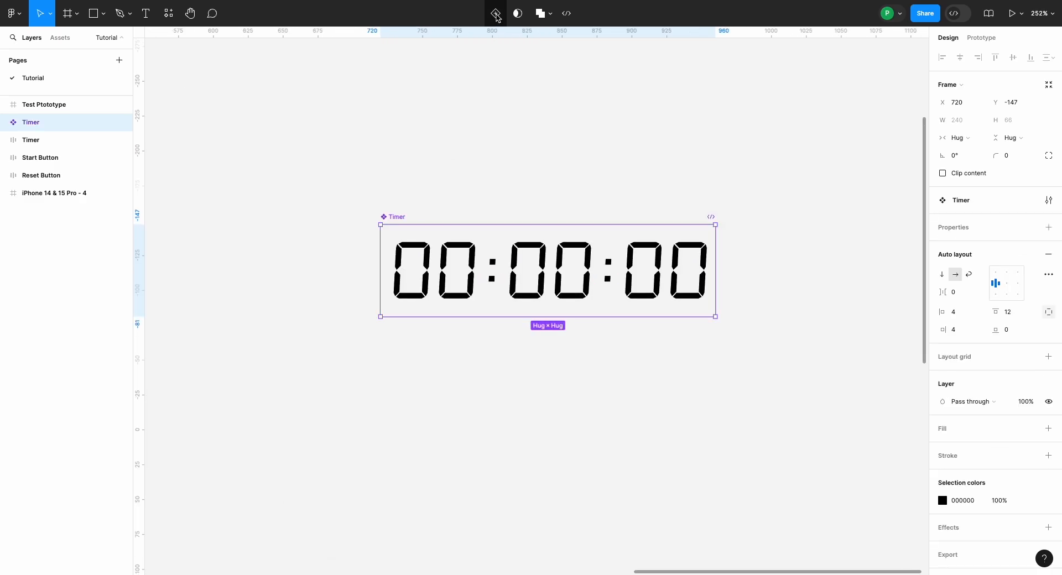
# Step: Rename the new timer component as "Hour Timer"
pyautogui.doubleClick(397, 217)
pyautogui.write('Hour')
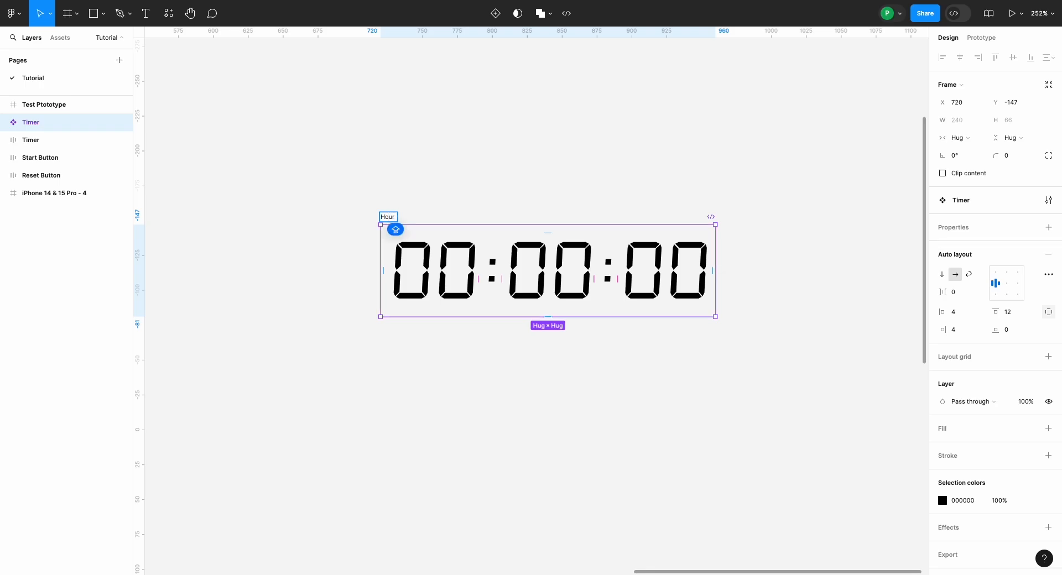
pyautogui.write(' Timer')
pyautogui.click(436, 204)
pyautogui.scroll(-2, 437, 214)
pyautogui.scroll(4, 437, 213)
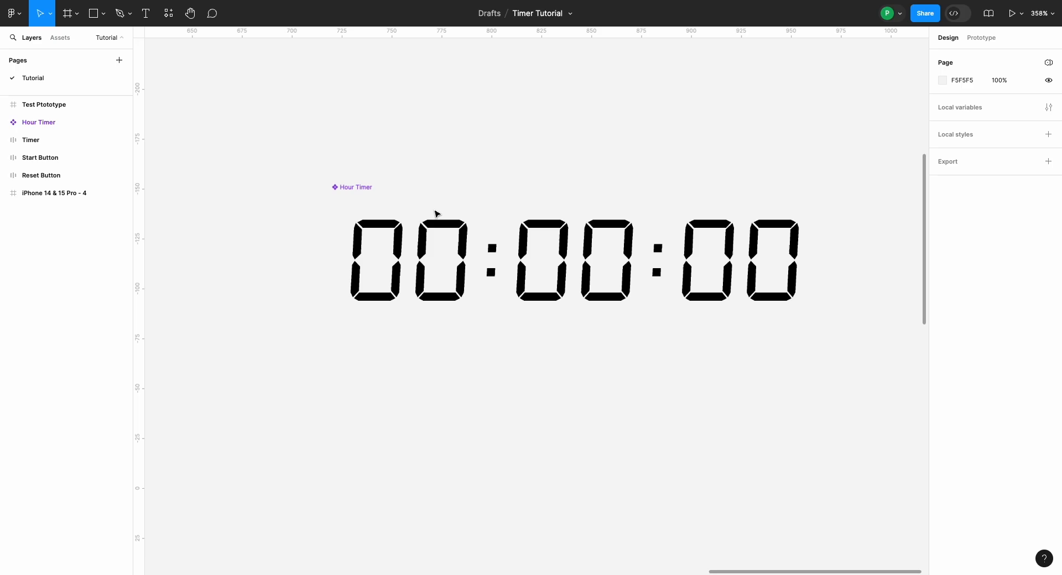
pyautogui.scroll(-3, 437, 213)
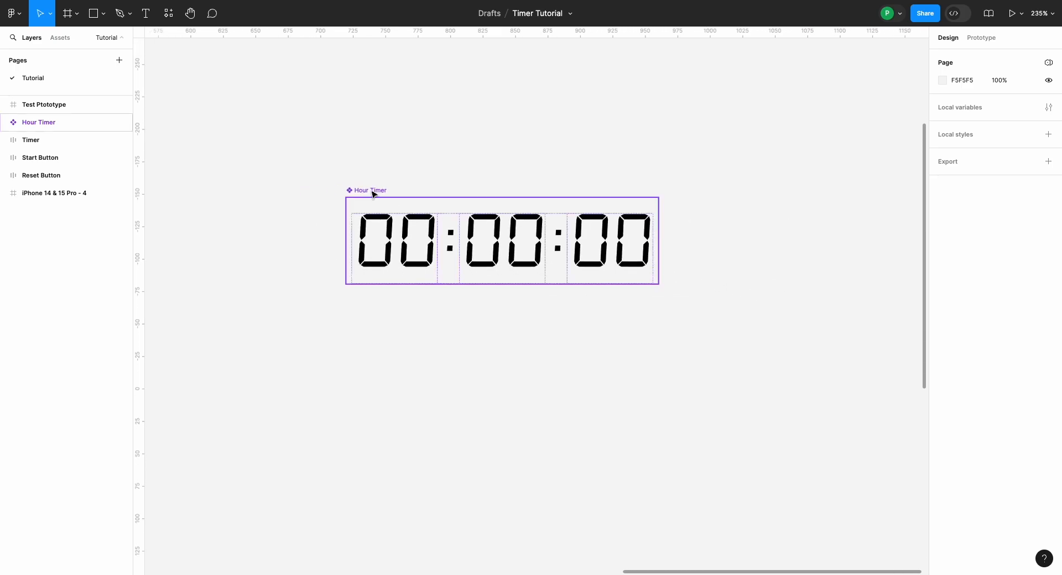
# Step: Add a second variant to the Hour Timer component
pyautogui.click(373, 191)
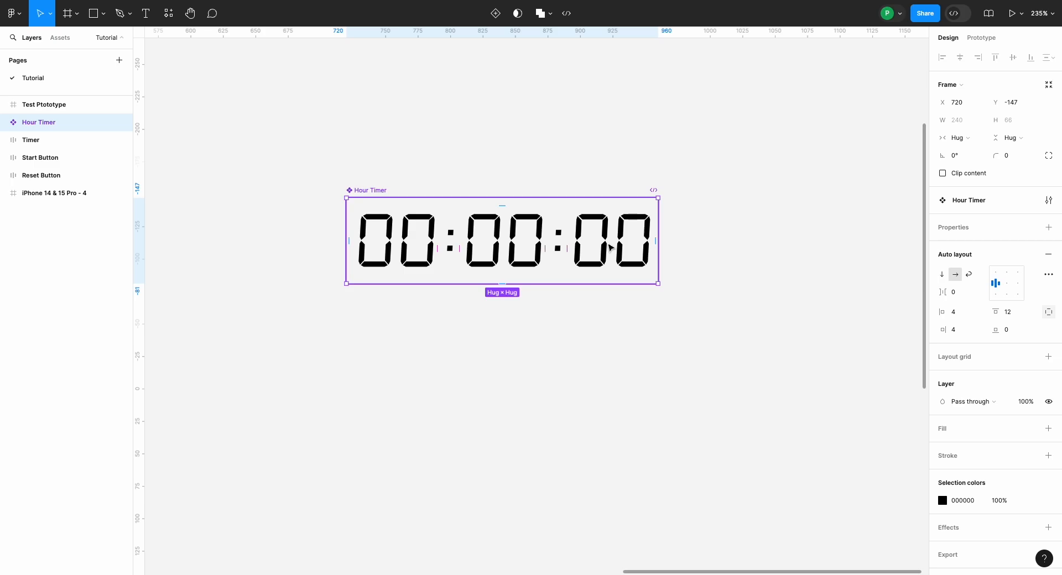
pyautogui.scroll(5, 609, 247)
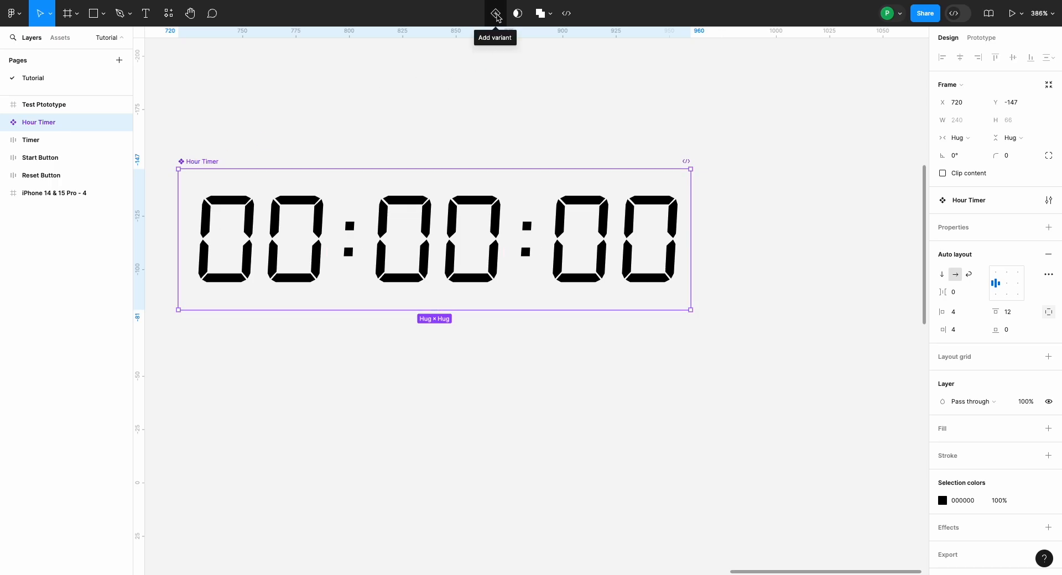
pyautogui.click(497, 16)
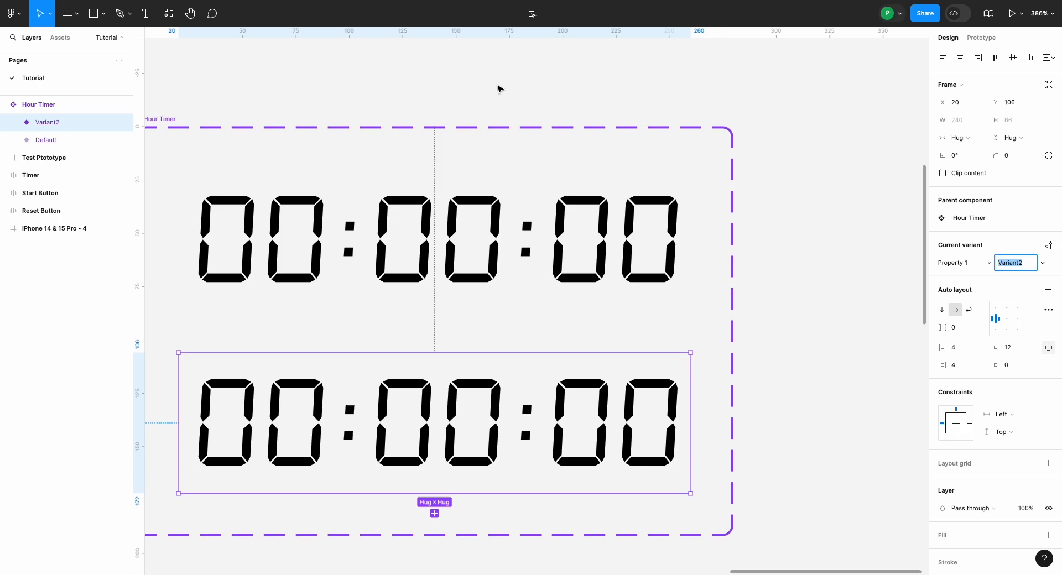
pyautogui.scroll(-3, 498, 88)
pyautogui.click(498, 87)
pyautogui.scroll(3, 498, 87)
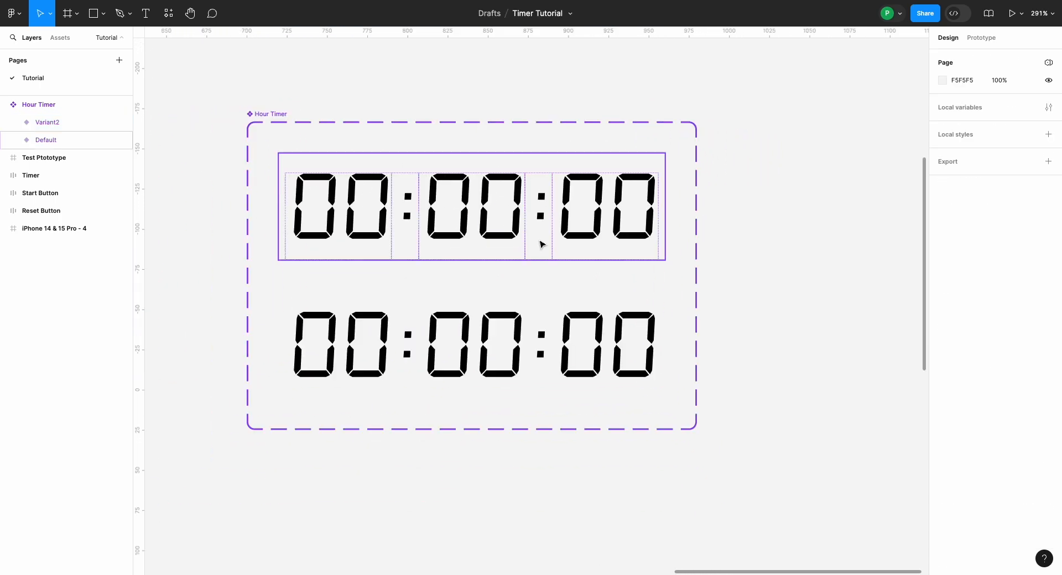
# Step: Set the upper Hour Timer variant's Property 1 value to T1
pyautogui.click(541, 244)
pyautogui.click(1016, 264)
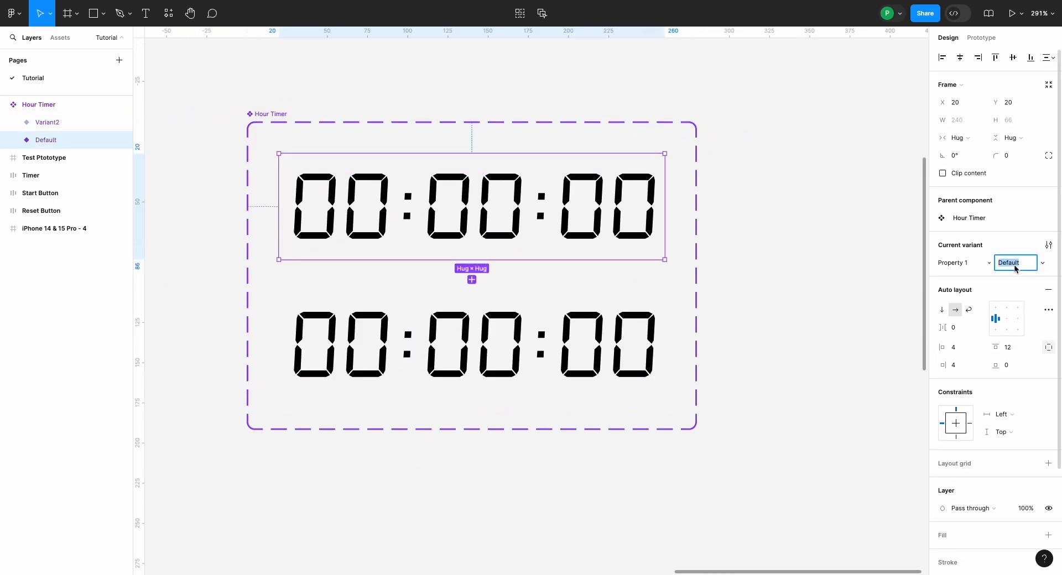
pyautogui.write('T1')
pyautogui.press('Return')
# Step: Set the lower Hour Timer variant's Property 1 value to T2
pyautogui.click(640, 350)
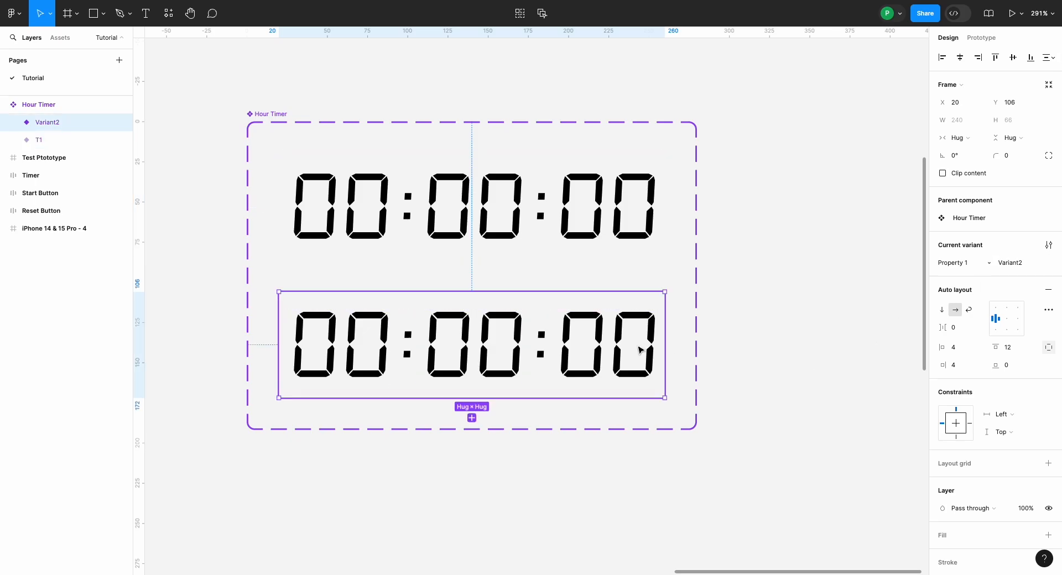
pyautogui.click(1017, 265)
pyautogui.write('T2')
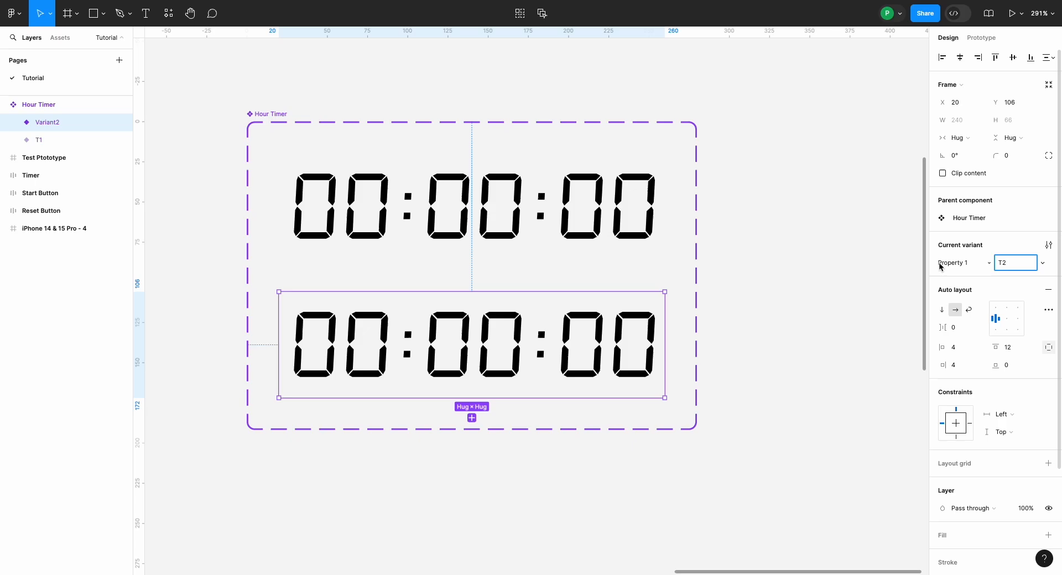
pyautogui.click(868, 294)
# Step: Examine the T1 and T2 variants of the Hour Timer component set
pyautogui.scroll(3, 868, 295)
pyautogui.hscroll(-2, 868, 295)
pyautogui.hscroll(-2, 868, 298)
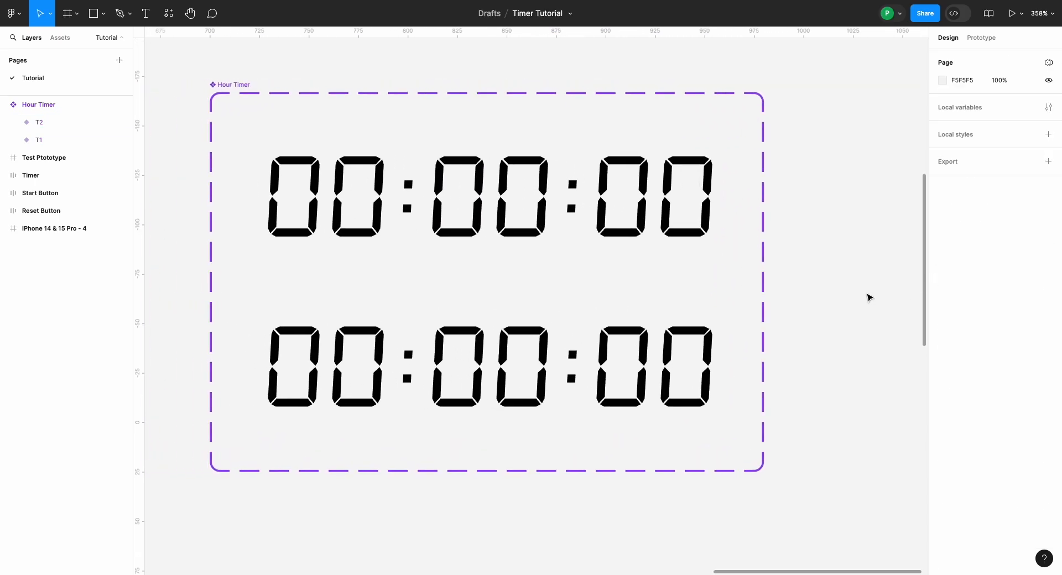
pyautogui.scroll(3, 780, 296)
pyautogui.scroll(-3, 778, 294)
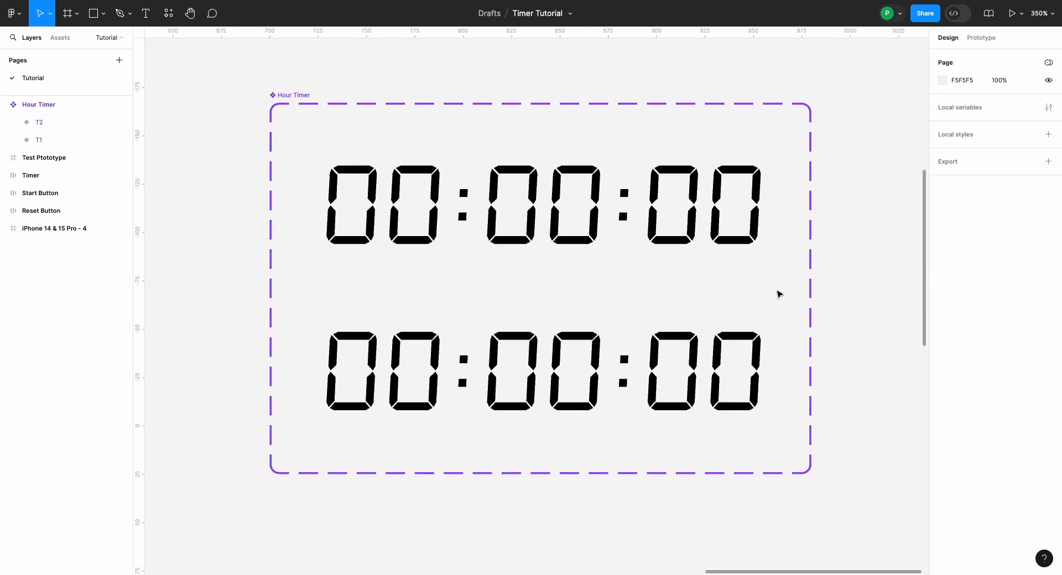
pyautogui.scroll(3, 707, 268)
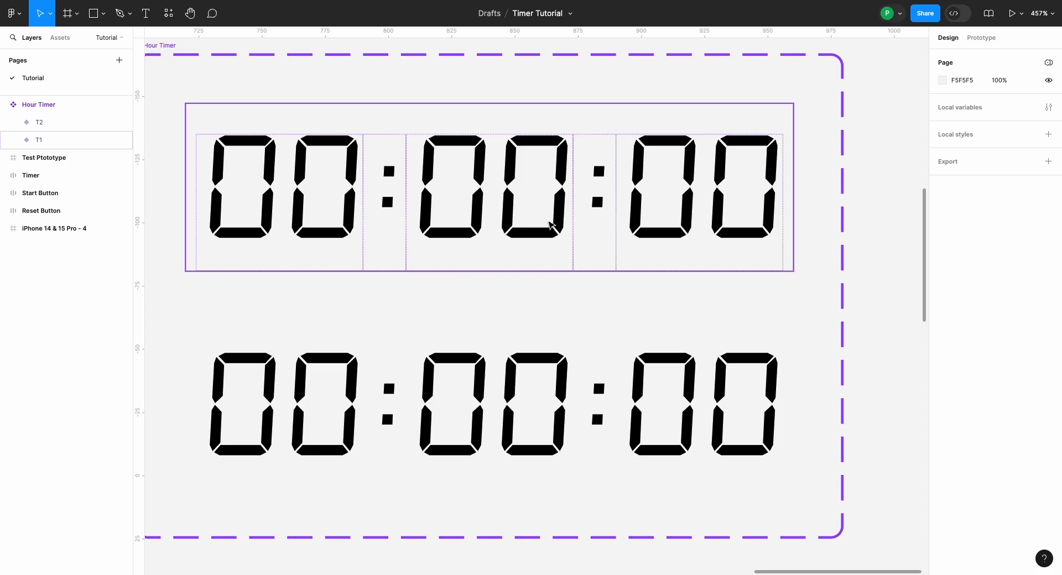
pyautogui.click(543, 241)
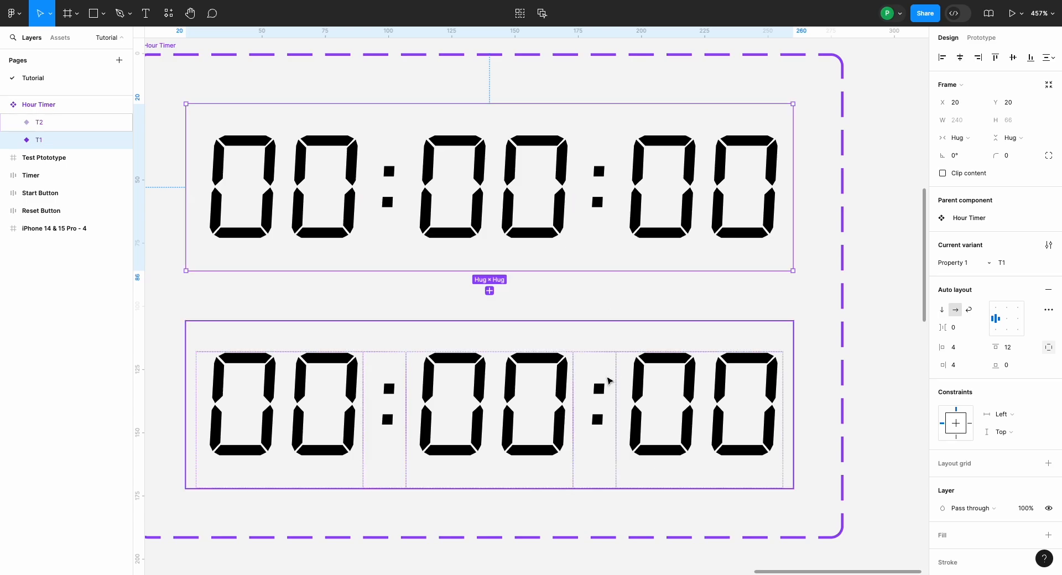
pyautogui.click(611, 382)
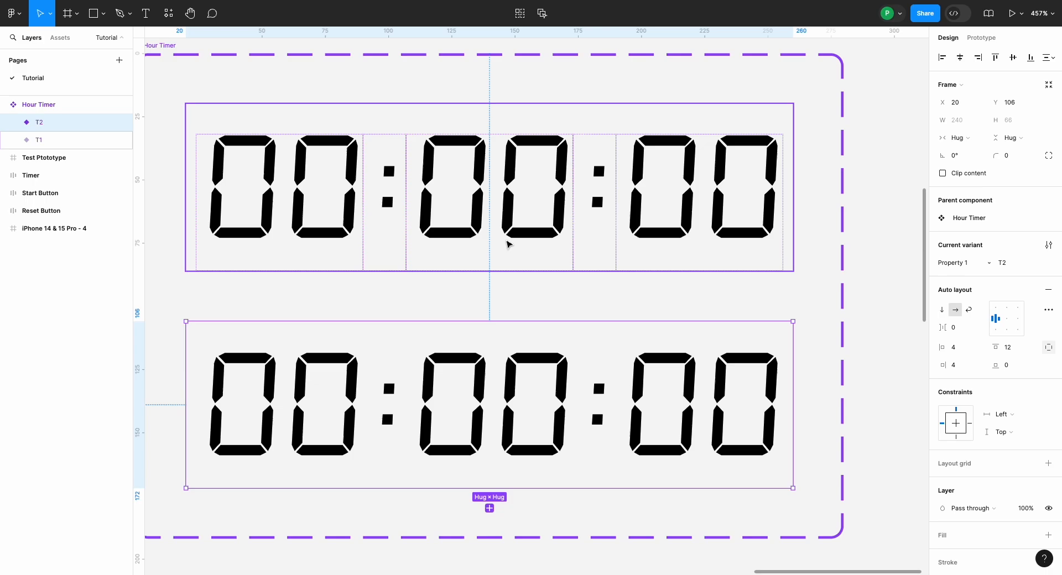
pyautogui.scroll(-5, 502, 306)
pyautogui.hscroll(1, 503, 307)
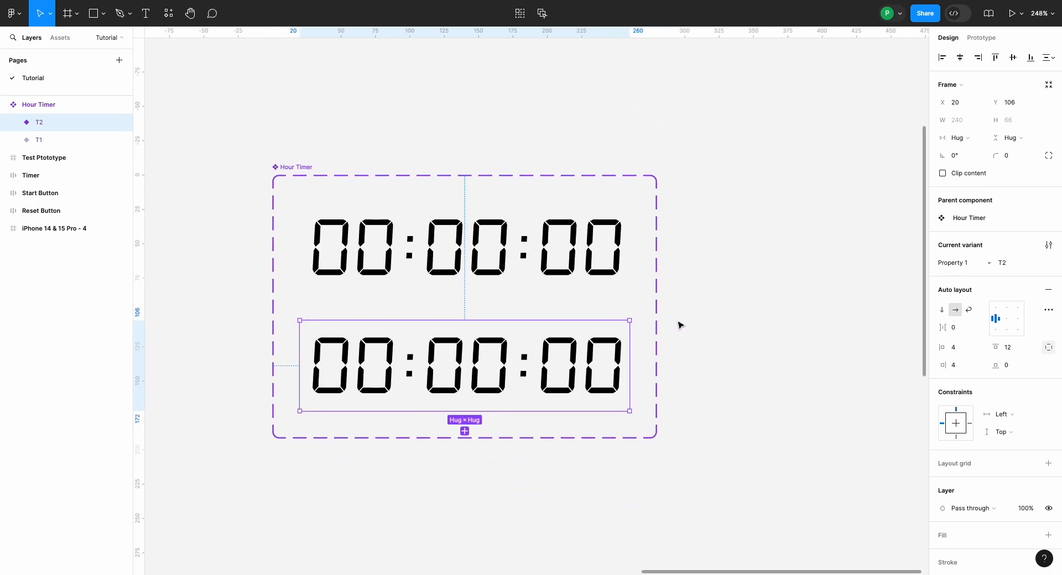
# Step: Create a local number variable named Second with a value of 0
pyautogui.click(680, 325)
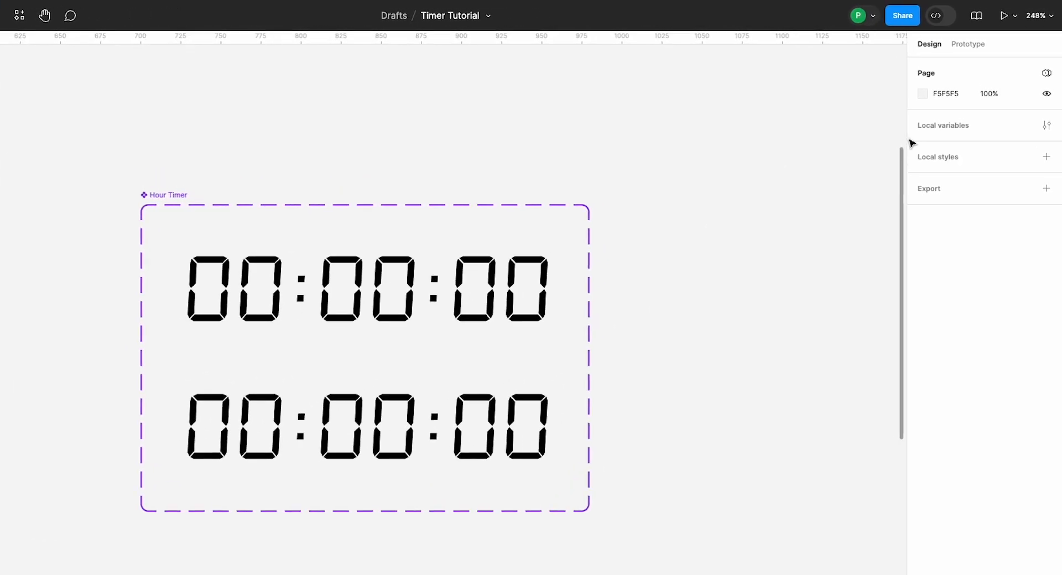
pyautogui.click(934, 133)
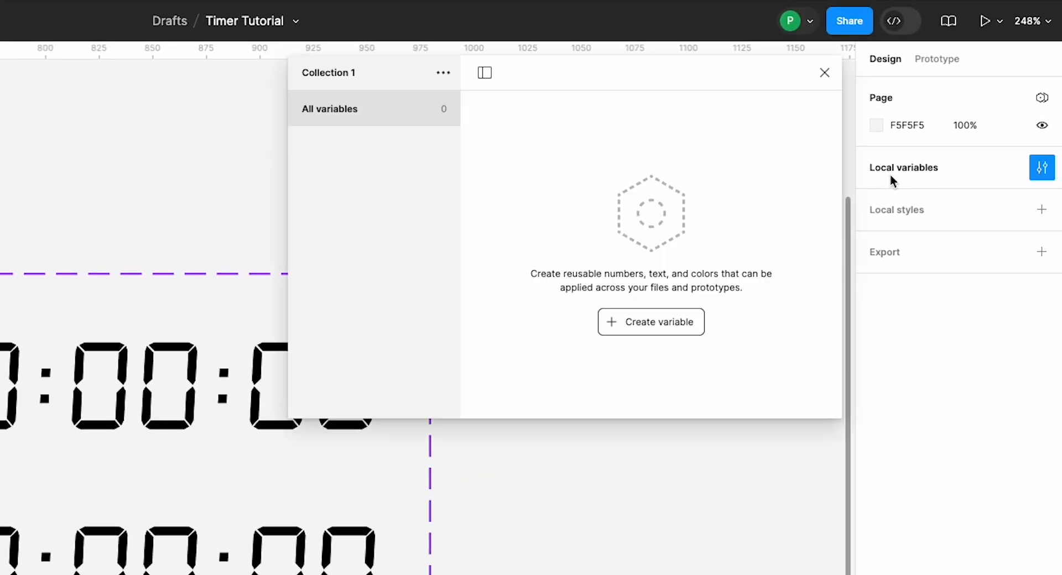
pyautogui.click(675, 321)
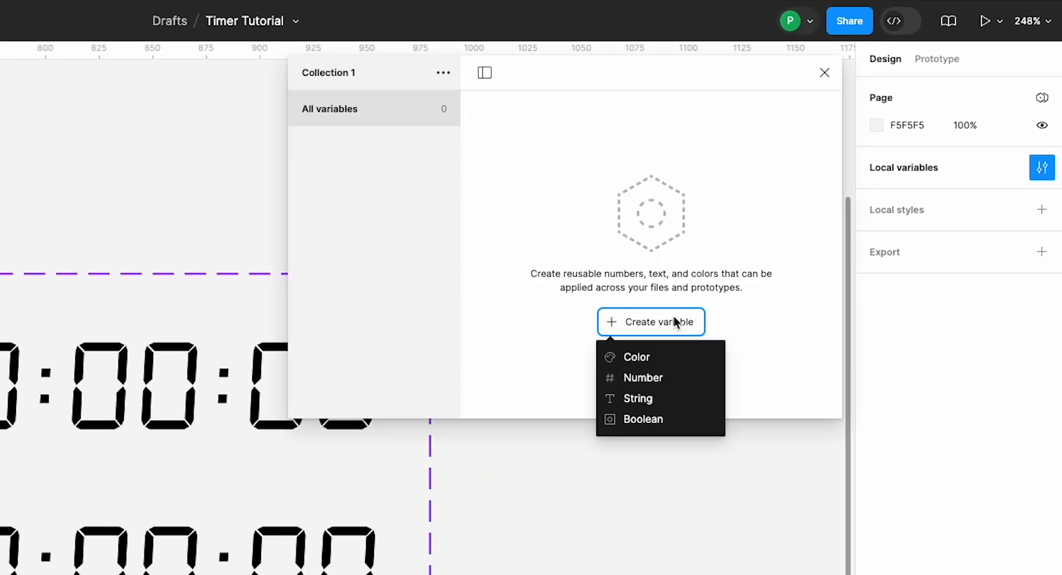
pyautogui.click(659, 379)
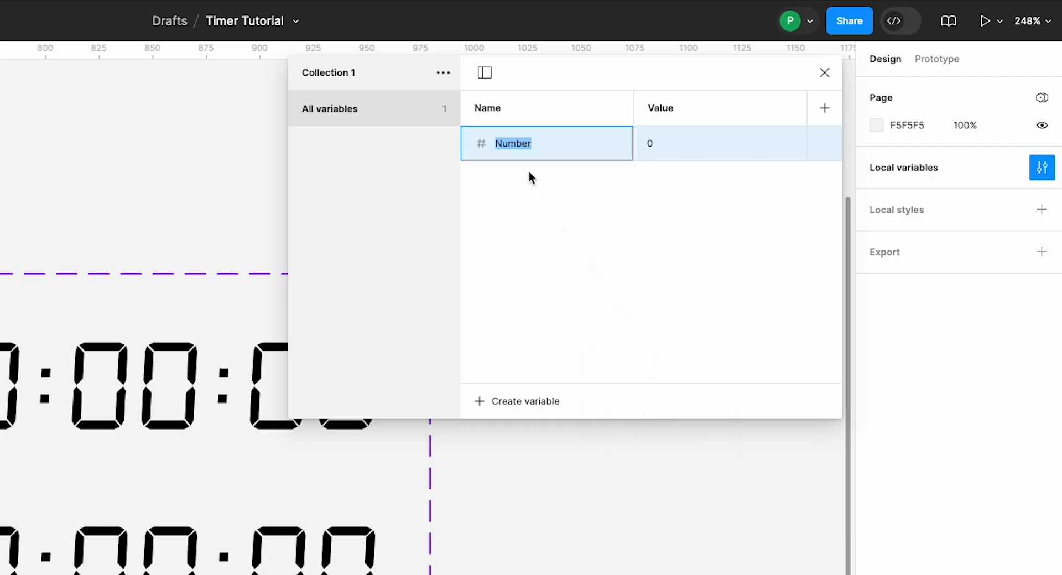
pyautogui.write('Second')
pyautogui.click(655, 148)
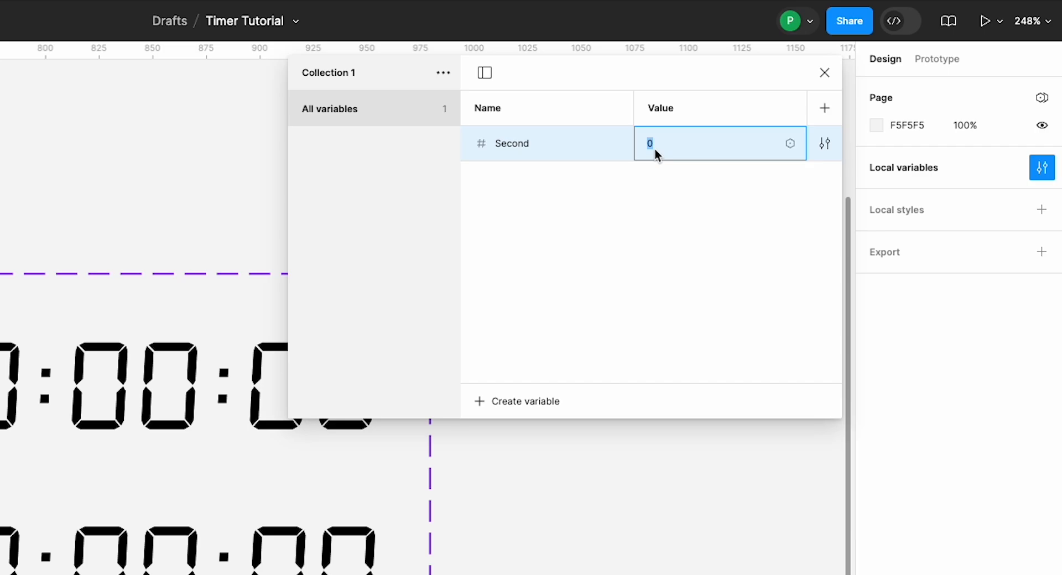
pyautogui.click(636, 211)
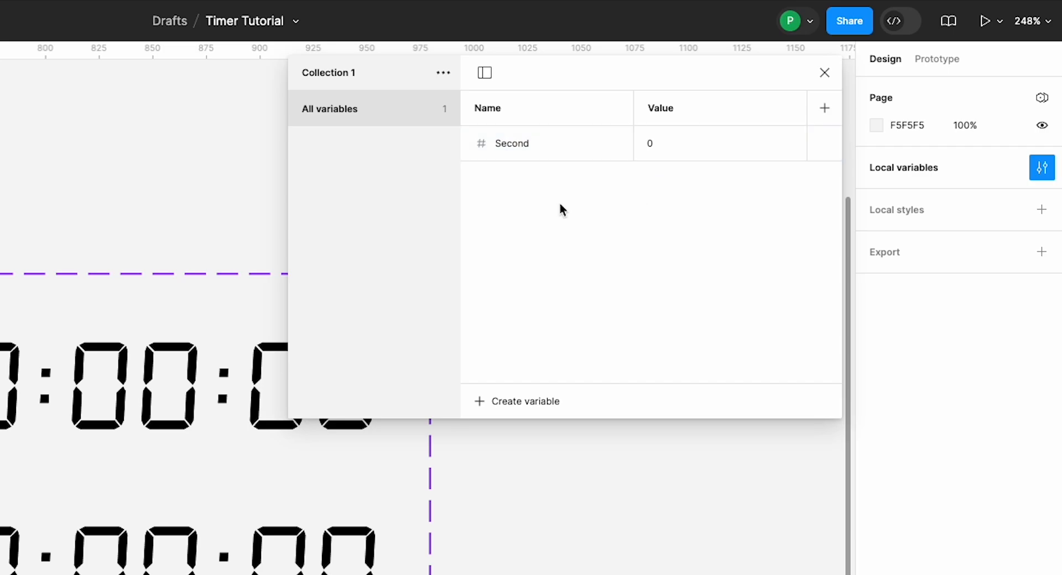
# Step: Duplicate the Second variable and name the copy Minutes
pyautogui.click(539, 147)
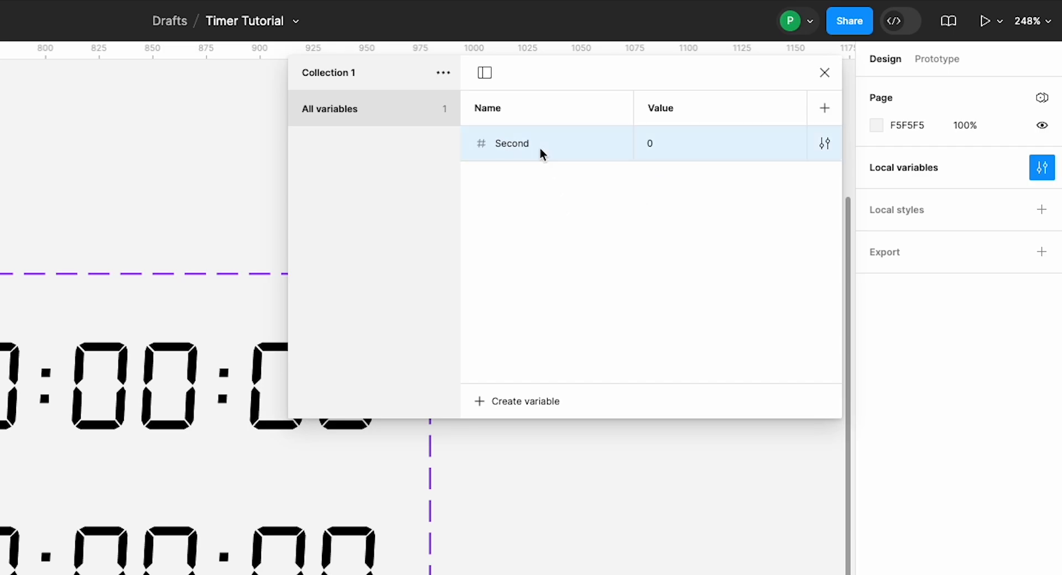
pyautogui.hotkey('shift', 'Return')
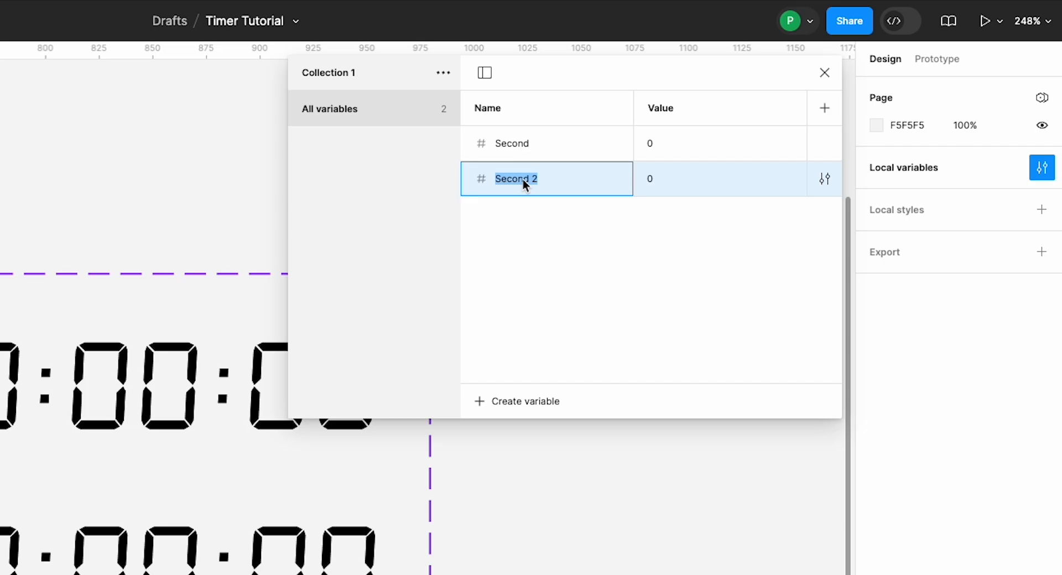
pyautogui.write('Minutes')
pyautogui.click(635, 236)
# Step: Duplicate the Minutes variable and name the copy Hour
pyautogui.click(537, 184)
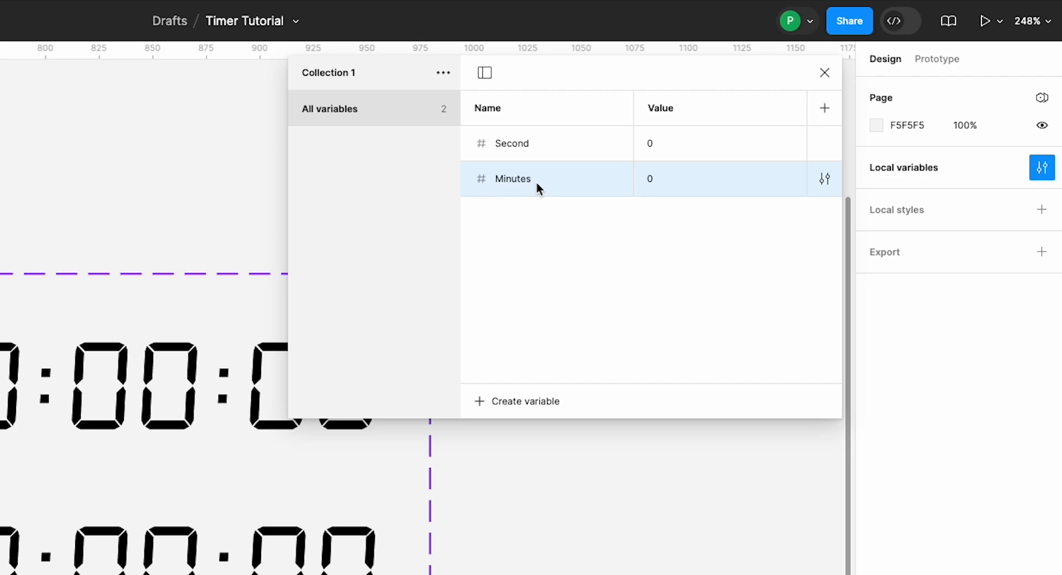
pyautogui.hotkey('ctrl', 'd')
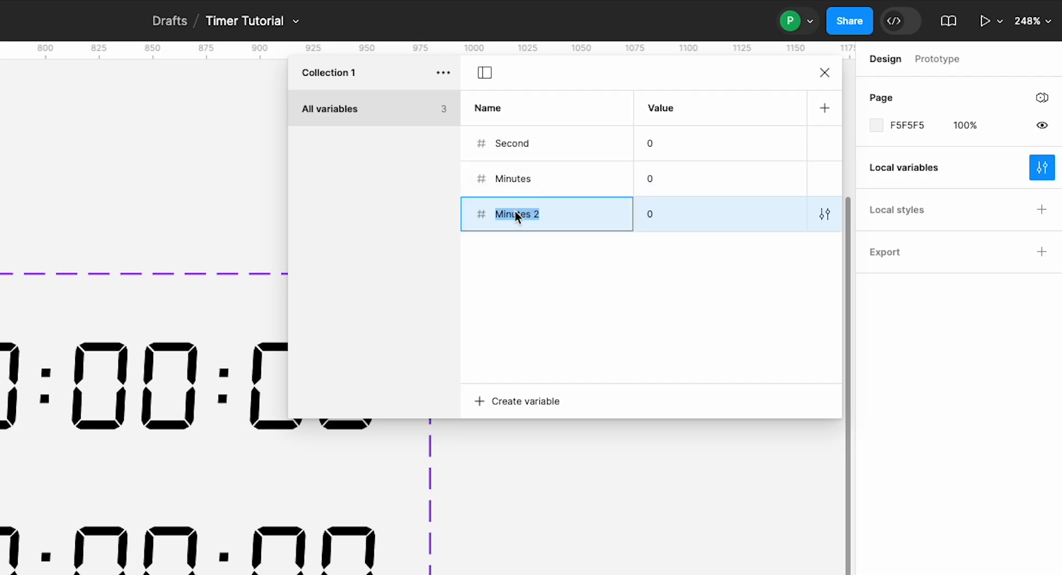
pyautogui.write('Hour')
pyautogui.click(656, 256)
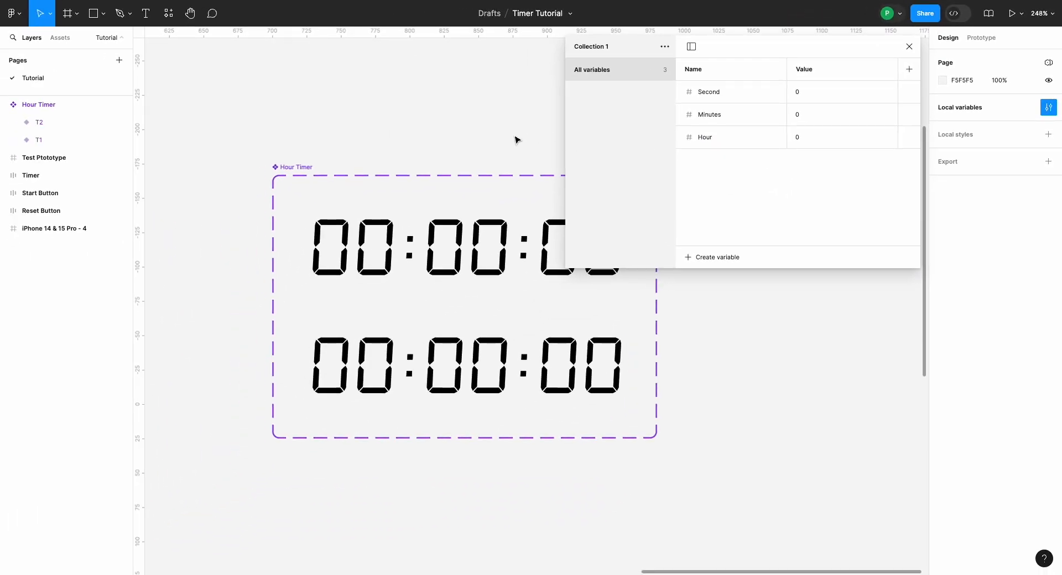
# Step: Duplicate the Hour variable and name the copy Time Period
pyautogui.scroll(1, 514, 139)
pyautogui.hscroll(1, 514, 140)
pyautogui.scroll(1, 515, 140)
pyautogui.hscroll(1, 515, 139)
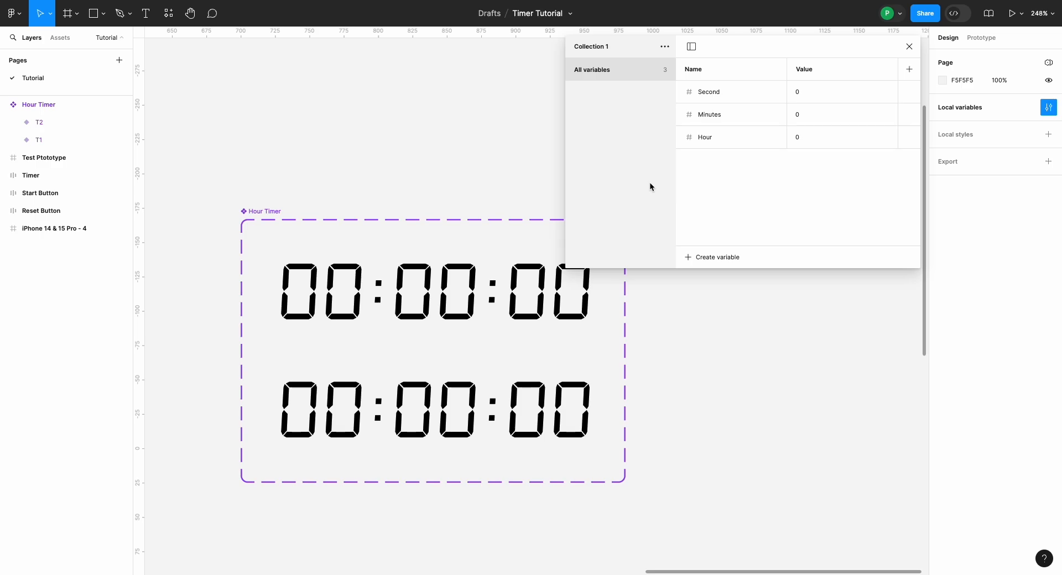
pyautogui.click(707, 142)
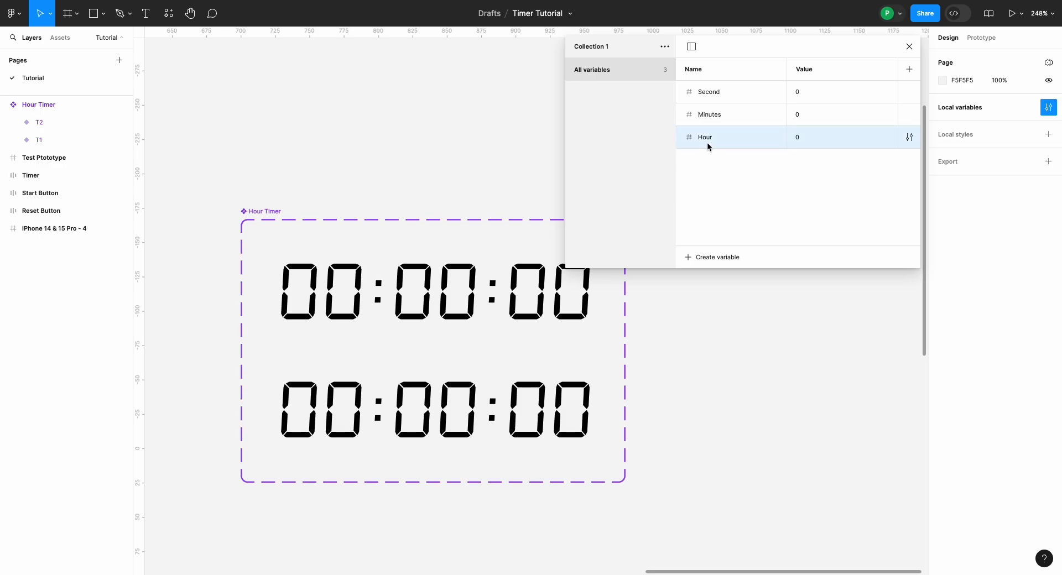
pyautogui.hotkey('ctrl', 'd')
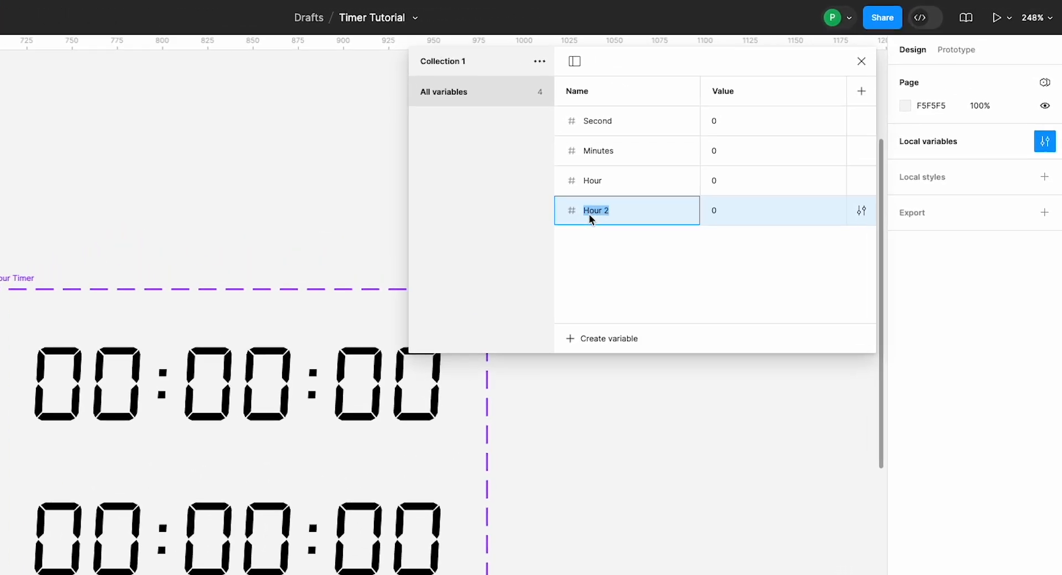
pyautogui.write('Ti')
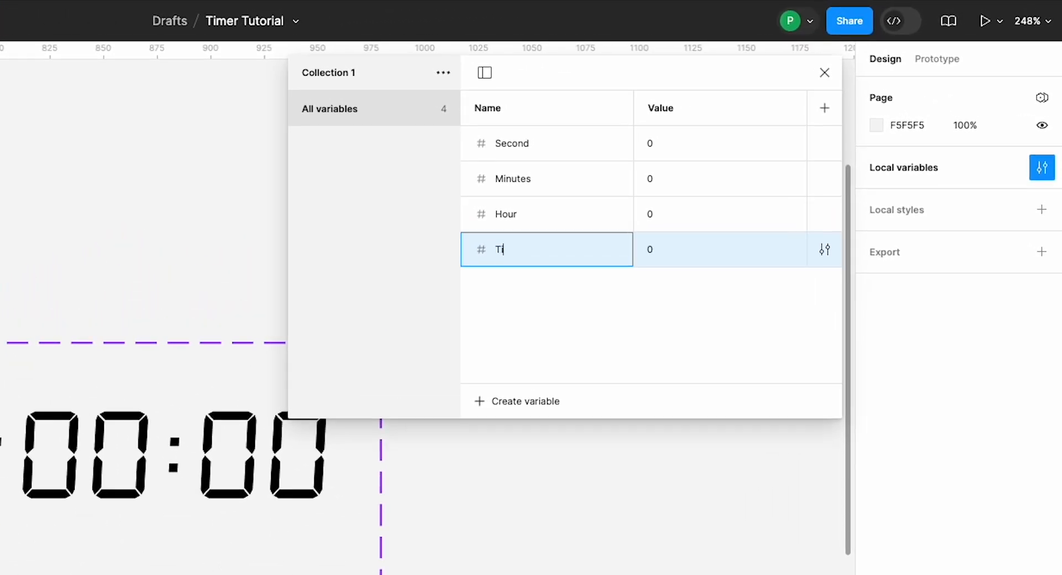
pyautogui.write('me Period')
# Step: Set the Time Period variable's value to 59 and close the local variables window
pyautogui.click(655, 251)
pyautogui.press('BackSpace')
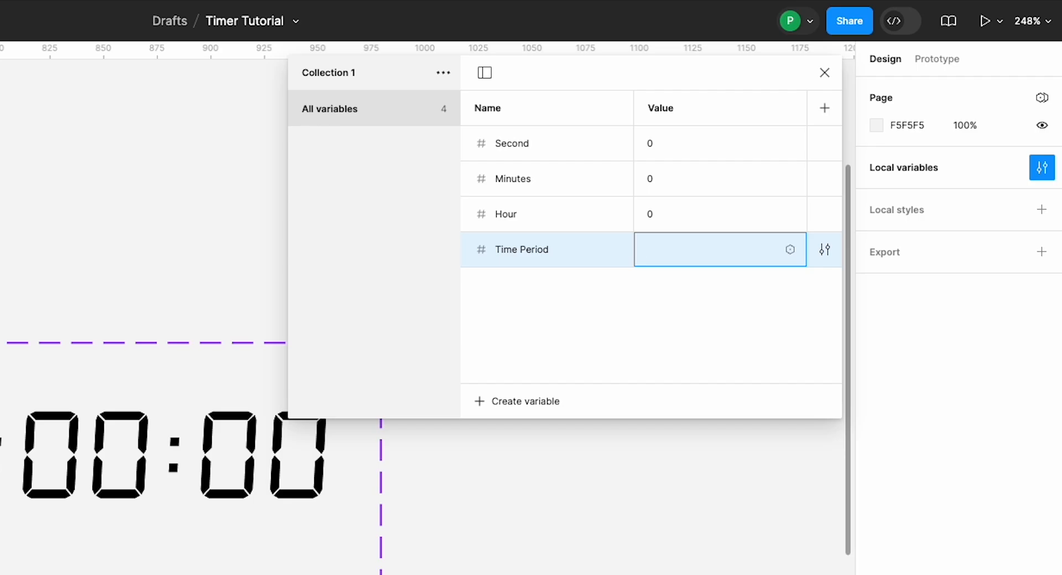
pyautogui.write('59')
pyautogui.press('Return')
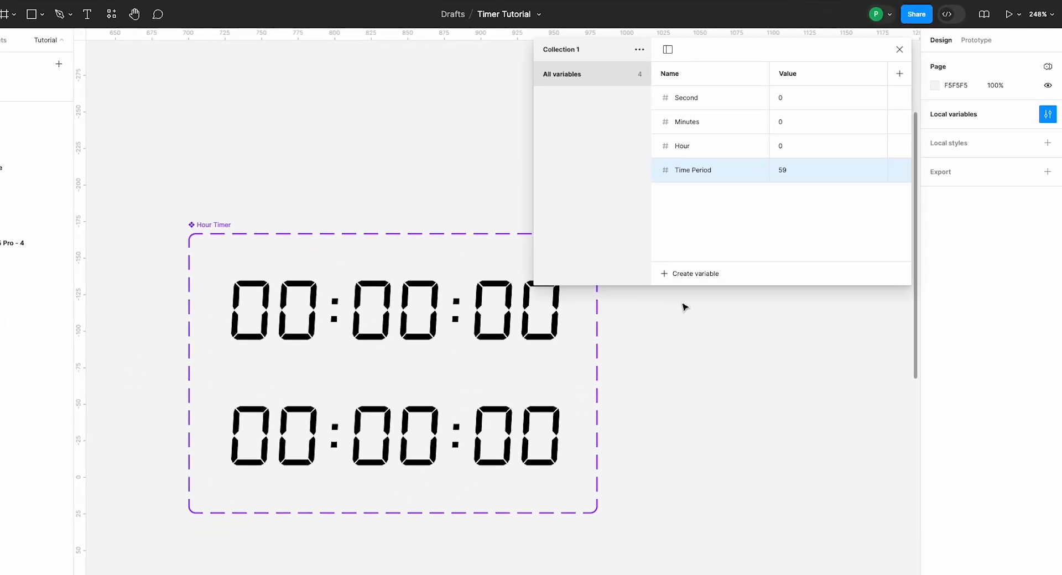
pyautogui.scroll(5, 705, 288)
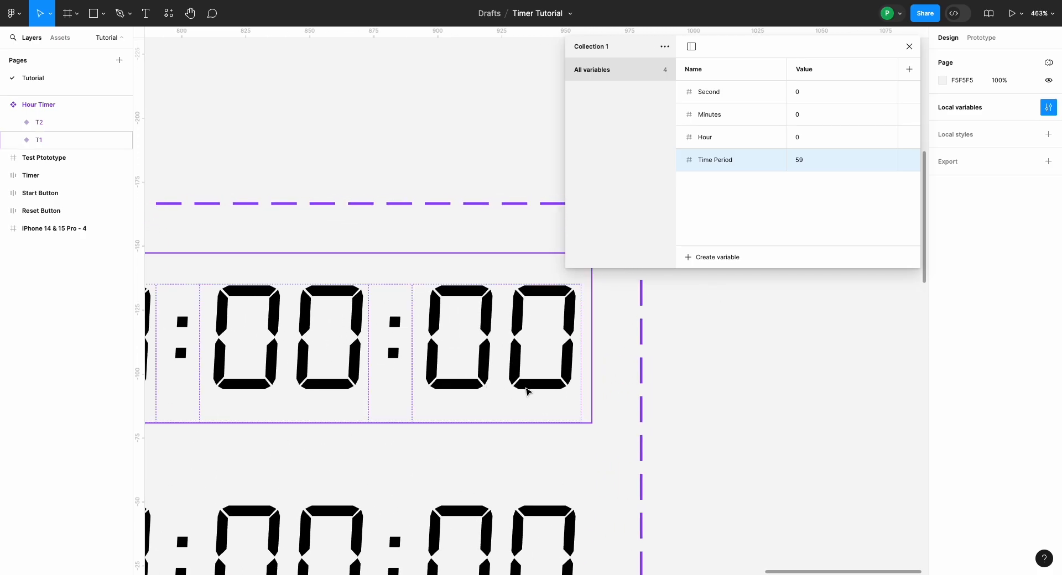
pyautogui.hscroll(-2, 526, 391)
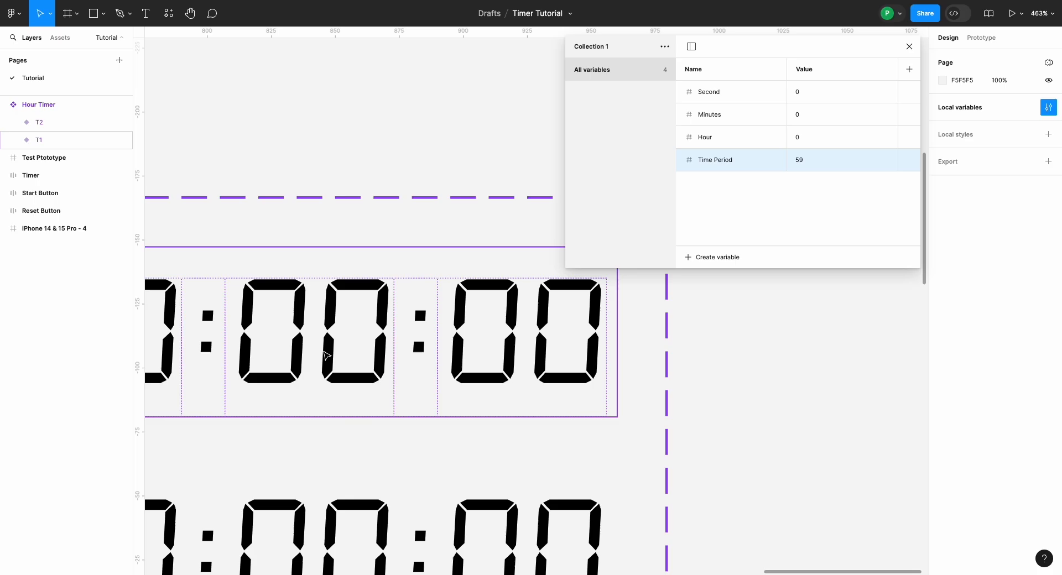
pyautogui.scroll(-5, 326, 356)
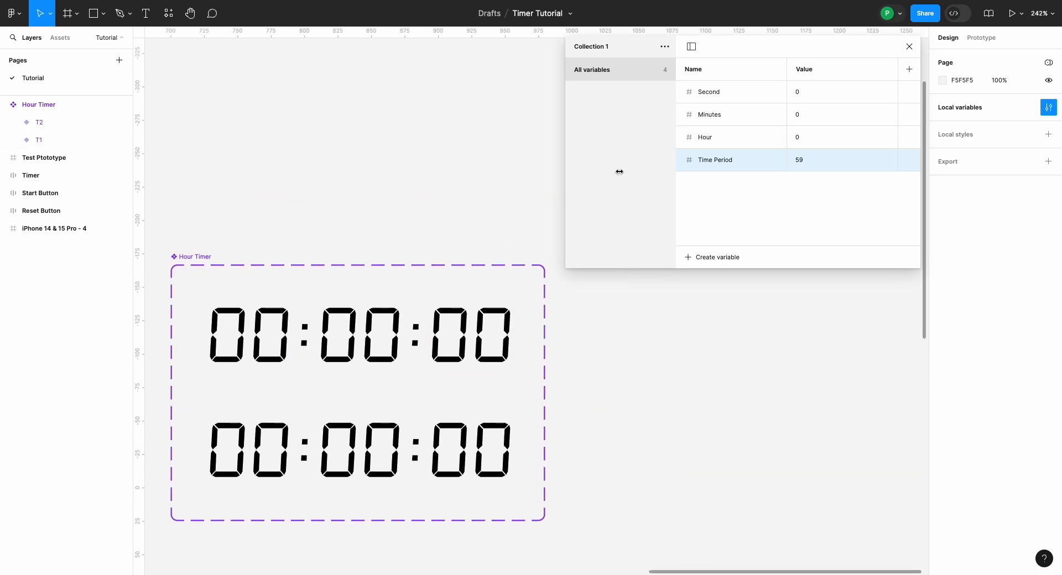
pyautogui.click(909, 47)
# Step: Apply the Second variable to the seconds digits in both Hour Timer variants
pyautogui.hscroll(-2, 654, 238)
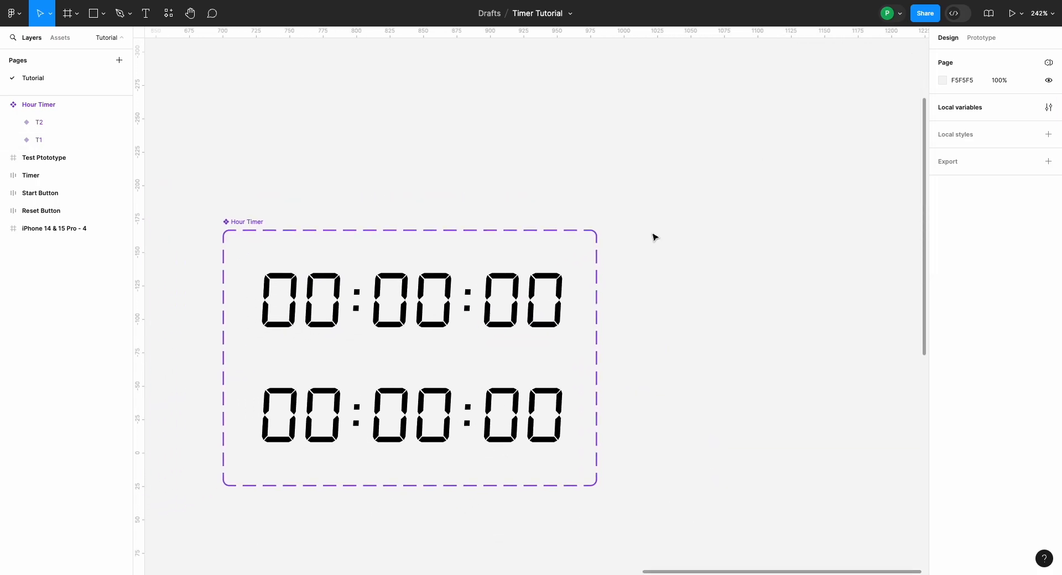
pyautogui.scroll(3, 654, 238)
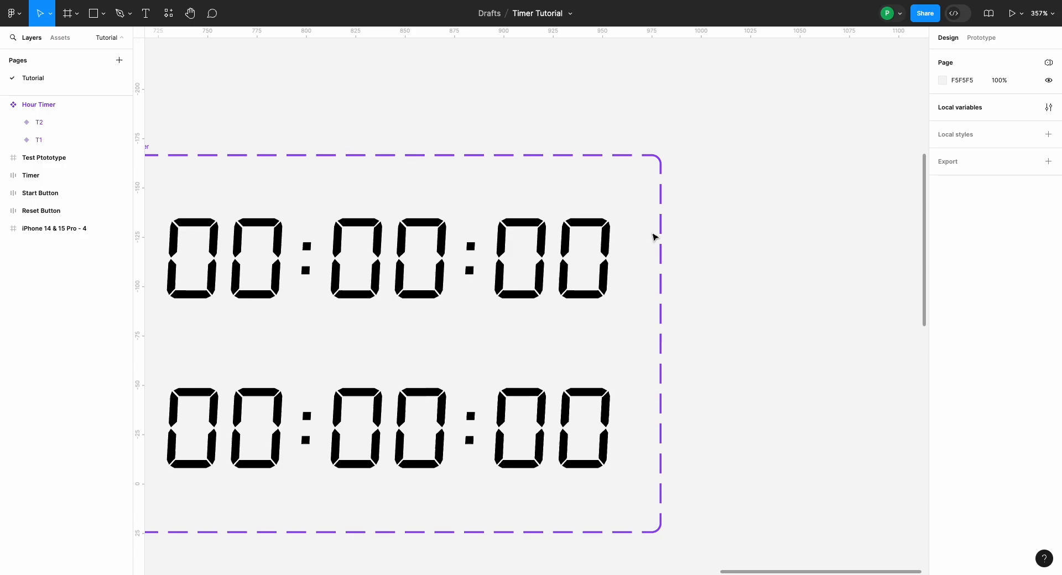
pyautogui.scroll(-2, 655, 238)
pyautogui.scroll(2, 655, 237)
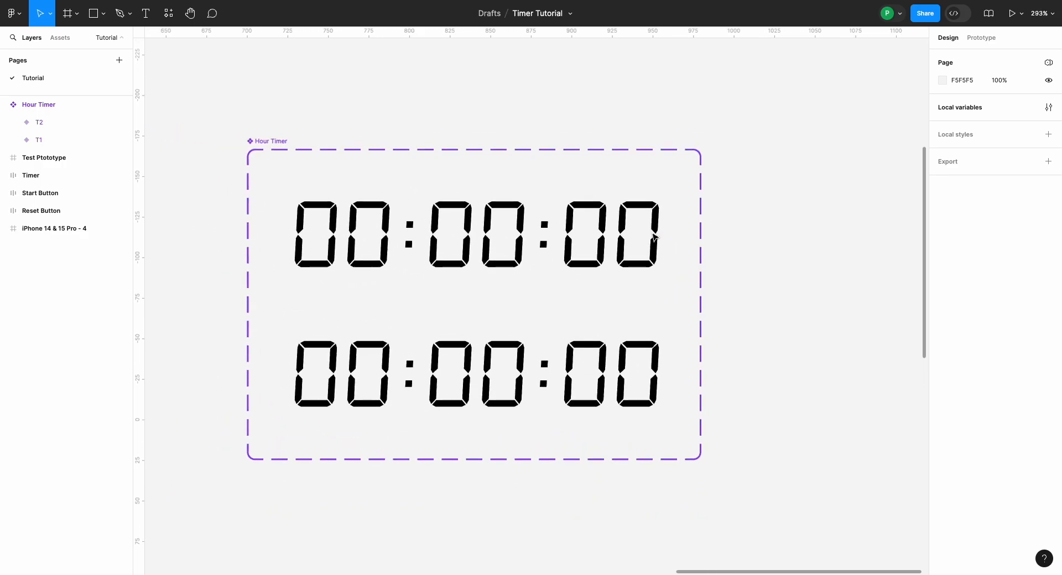
pyautogui.keyDown('ctrl'); pyautogui.click(599, 256); pyautogui.keyUp('ctrl')
pyautogui.keyDown('ctrl'); pyautogui.keyDown('shift'); pyautogui.click(604, 383); pyautogui.keyUp('shift'); pyautogui.keyUp('ctrl')
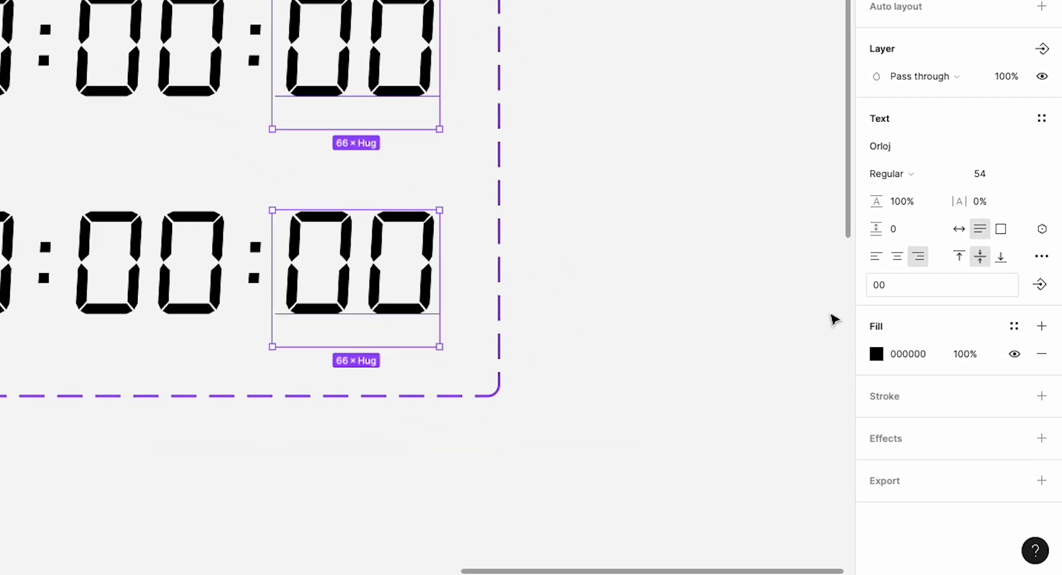
pyautogui.click(1043, 234)
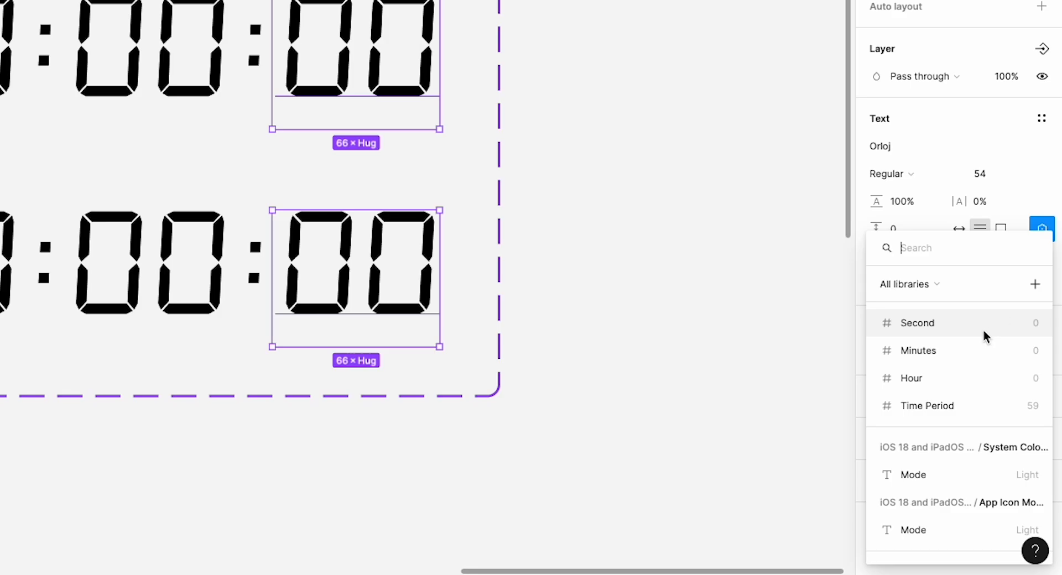
pyautogui.click(984, 326)
pyautogui.click(745, 289)
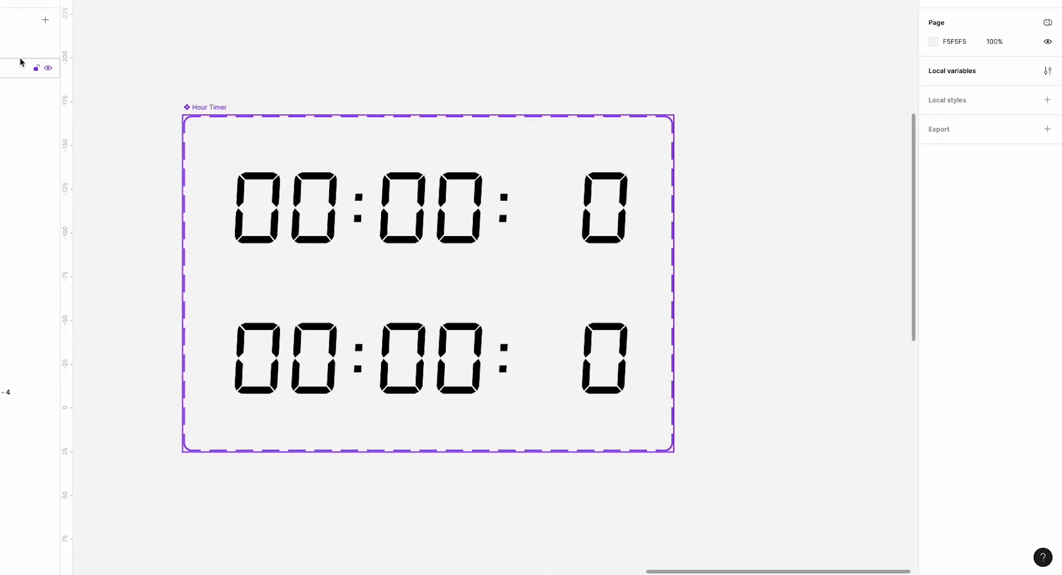
# Step: Apply the Minutes variable to the middle pair of digits in both Hour Timer variants
pyautogui.click(60, 37)
pyautogui.keyDown('super'); pyautogui.click(420, 197); pyautogui.keyUp('super')
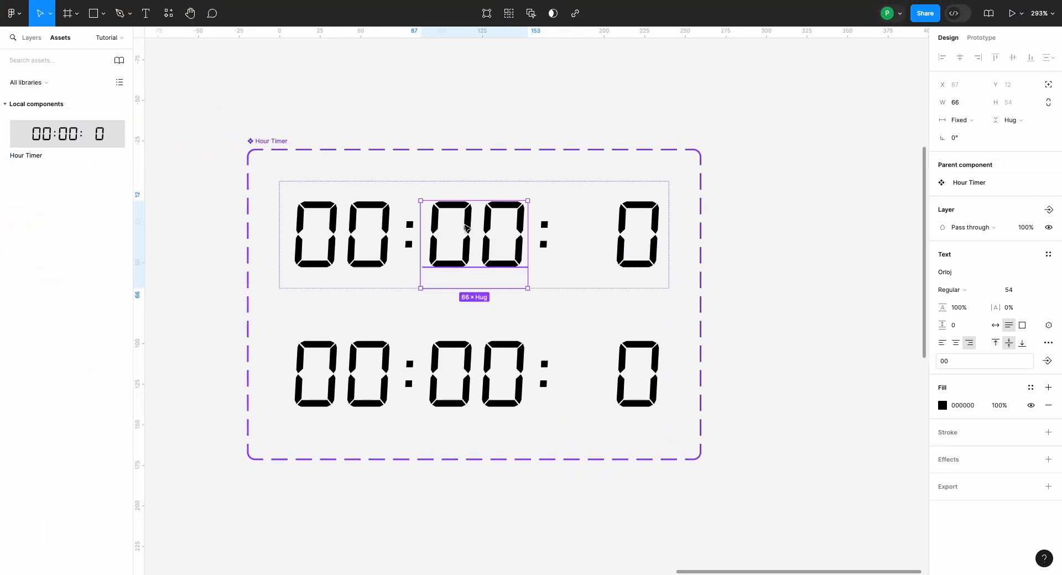
pyautogui.keyDown('shift'); pyautogui.keyDown('super'); pyautogui.click(472, 349); pyautogui.keyUp('super'); pyautogui.keyUp('shift')
pyautogui.click(1048, 352)
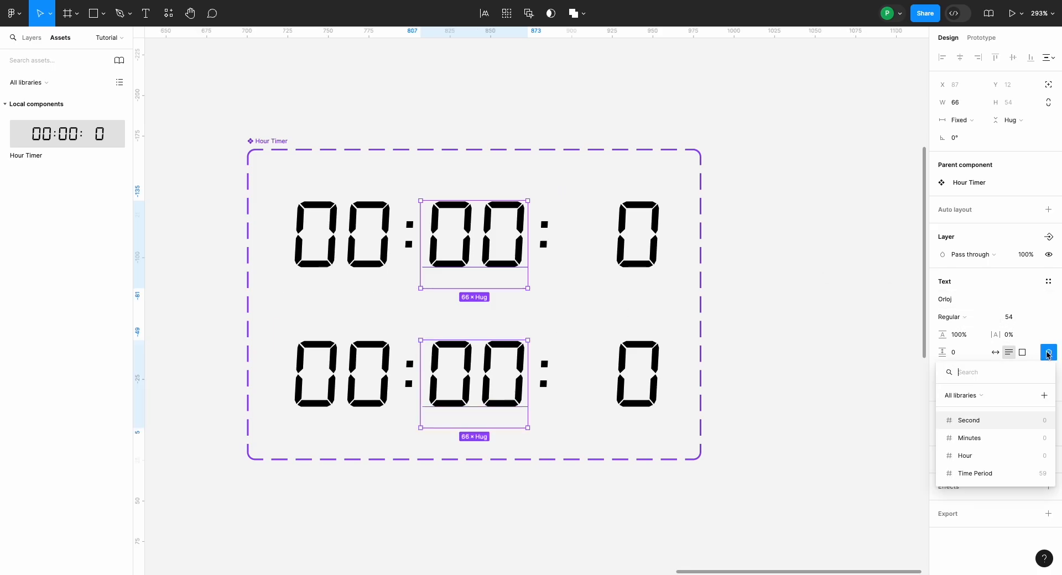
pyautogui.click(1007, 439)
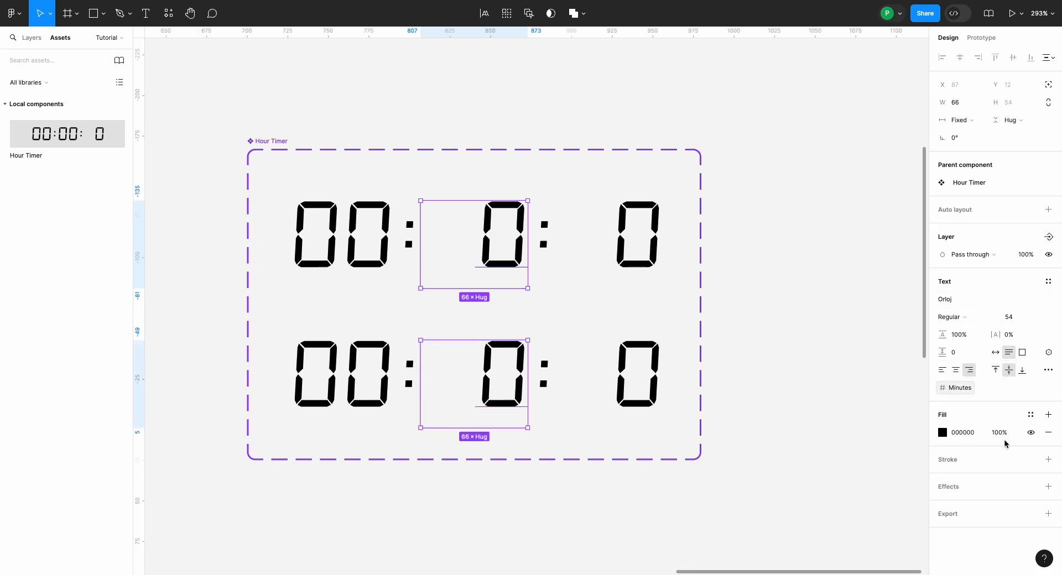
pyautogui.click(815, 428)
# Step: Apply the Hour variable to the hours digits in both Hour Timer variants
pyautogui.keyDown('super'); pyautogui.click(347, 385); pyautogui.keyUp('super')
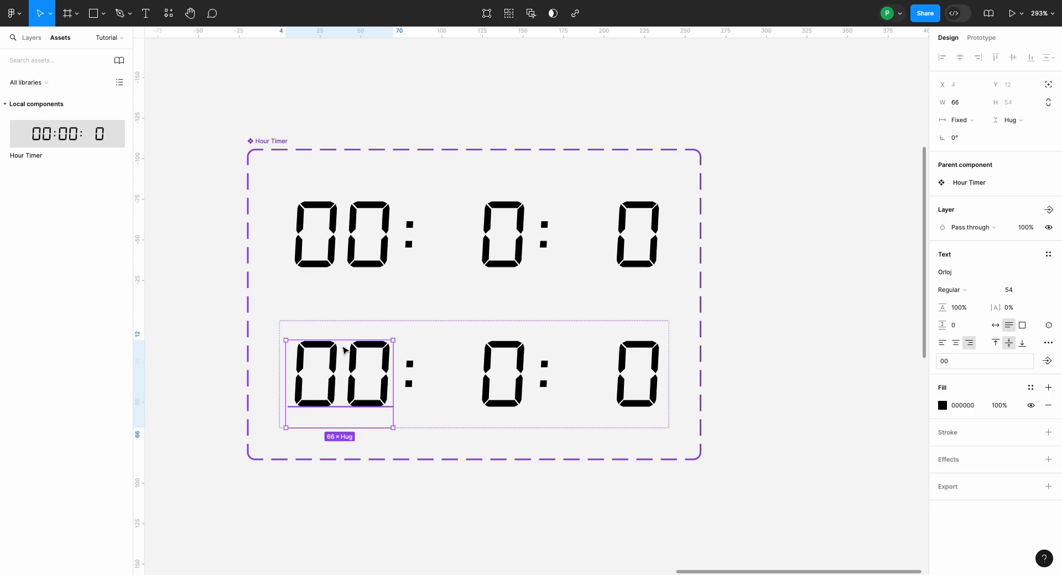
pyautogui.keyDown('shift'); pyautogui.keyDown('super'); pyautogui.click(347, 257); pyautogui.keyUp('super'); pyautogui.keyUp('shift')
pyautogui.click(1048, 352)
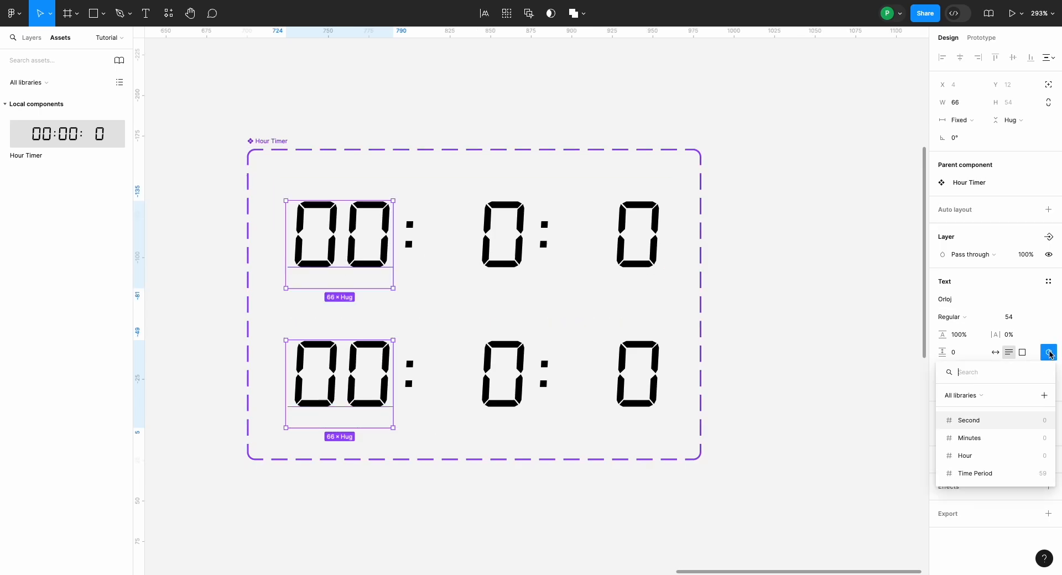
pyautogui.click(985, 457)
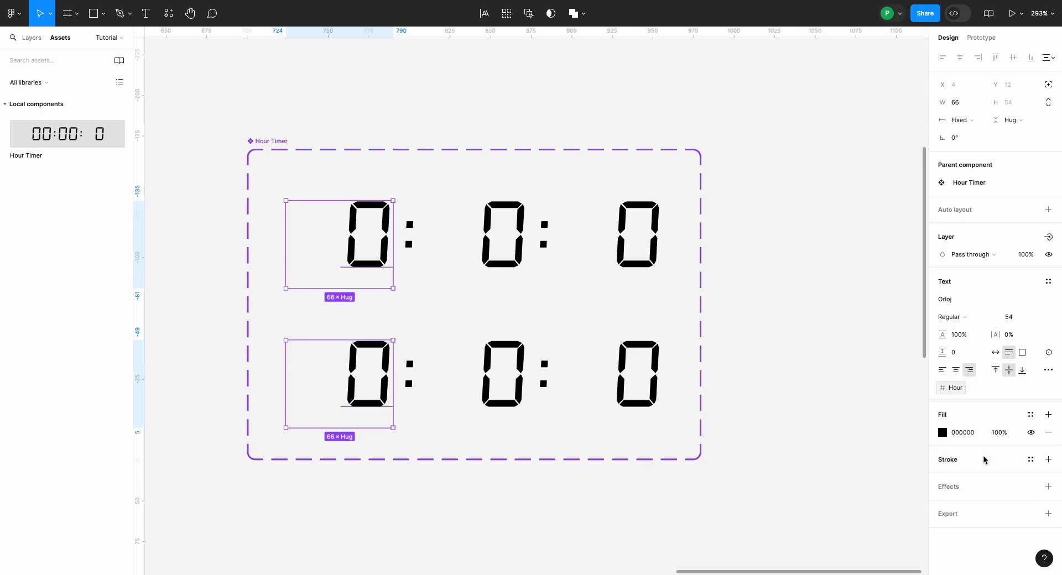
pyautogui.click(833, 408)
# Step: Connect the T1 variant of Hour Timer to the T2 variant with a Change to prototype interaction
pyautogui.scroll(-1, 832, 409)
pyautogui.hscroll(2, 832, 408)
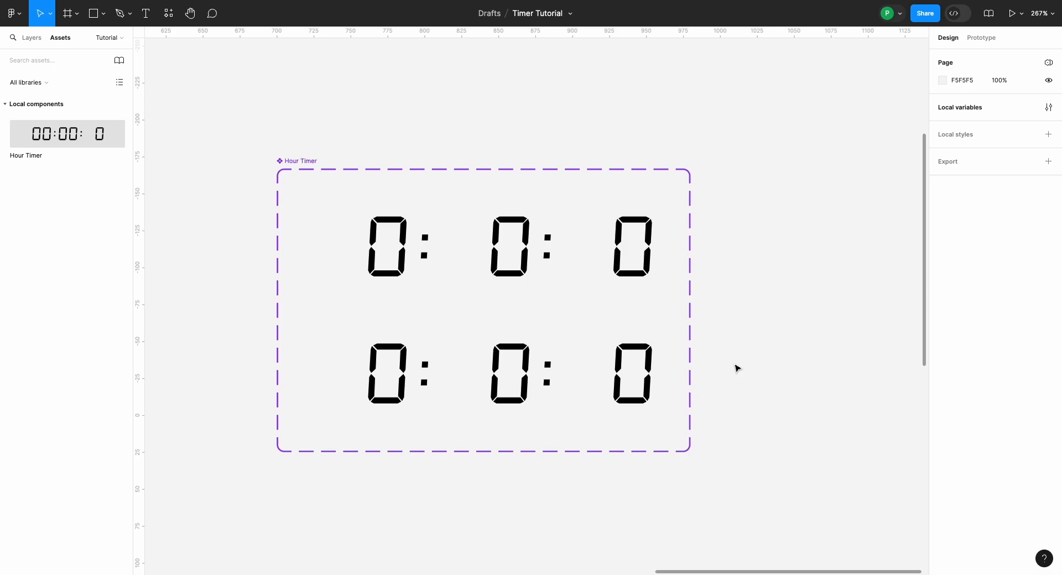
pyautogui.scroll(3, 701, 358)
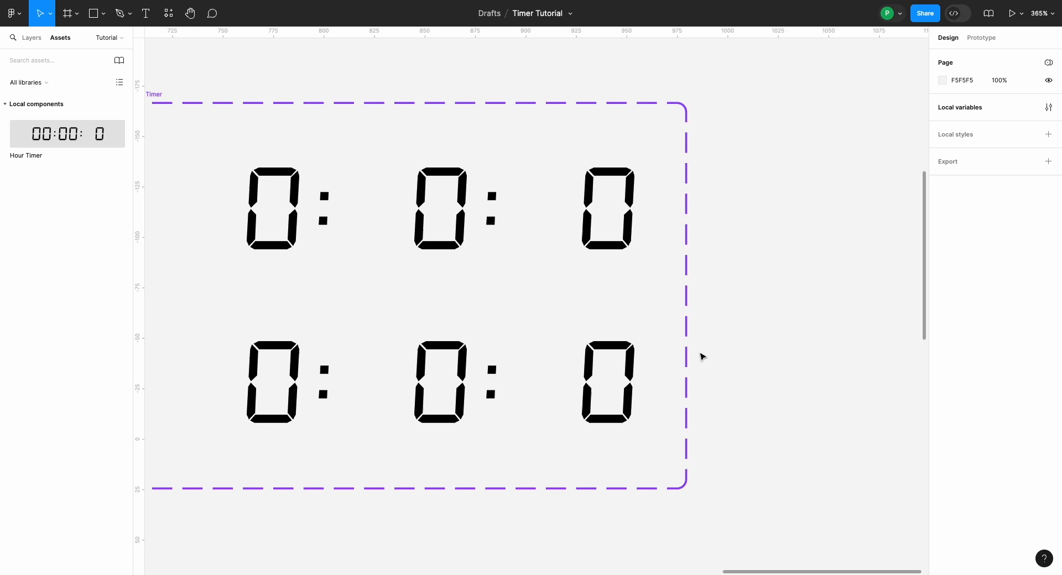
pyautogui.hscroll(-2, 701, 357)
pyautogui.scroll(4, 702, 357)
pyautogui.scroll(-3, 702, 357)
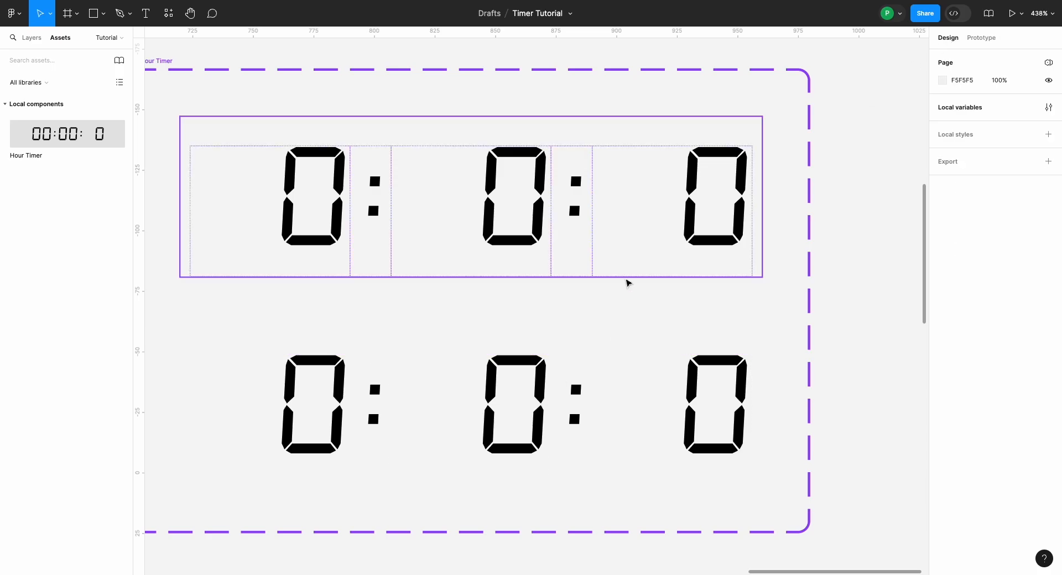
pyautogui.click(982, 38)
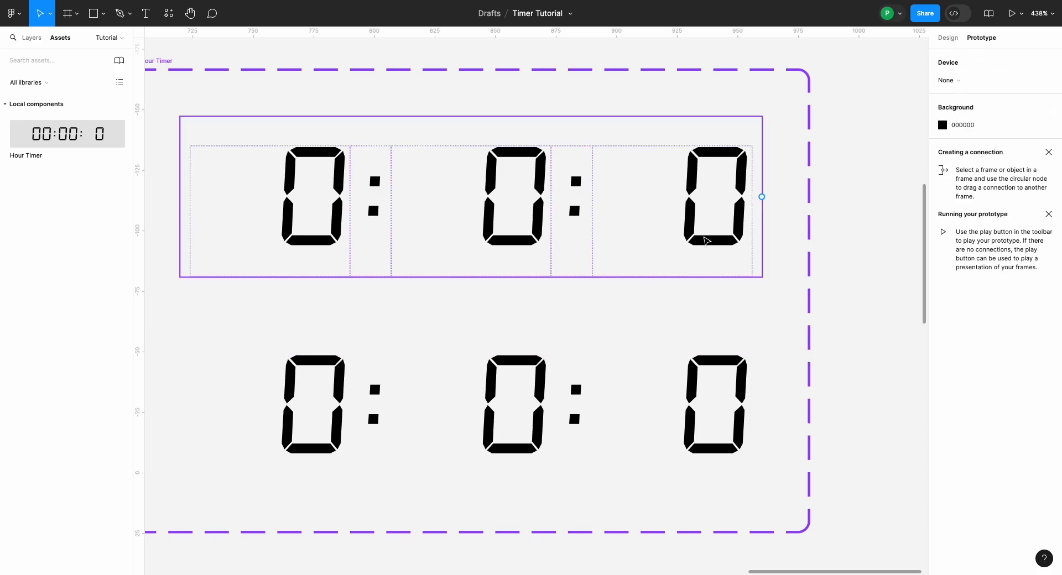
pyautogui.click(545, 244)
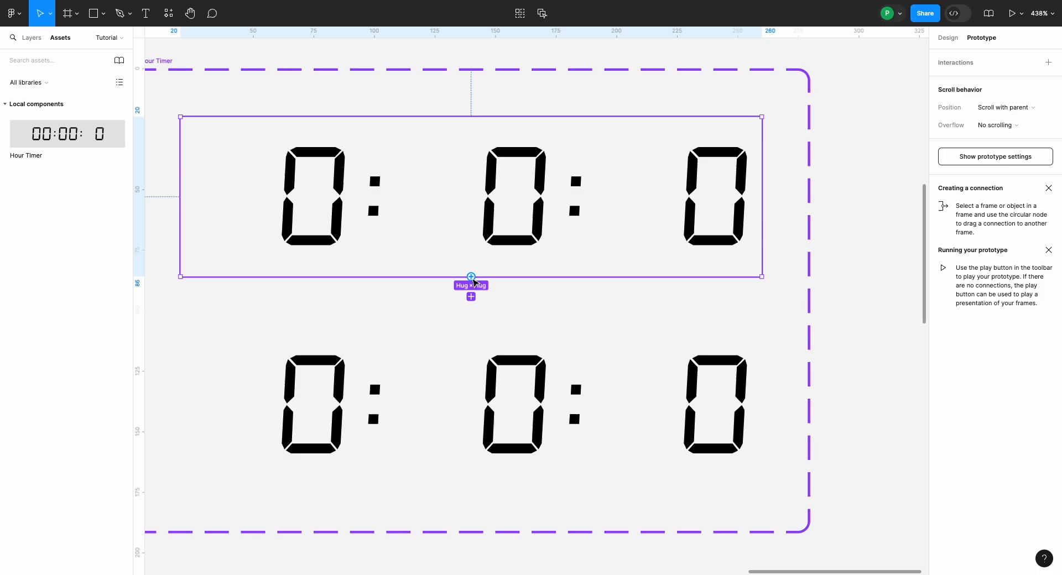
pyautogui.moveTo(471, 276); pyautogui.dragTo(488, 344)
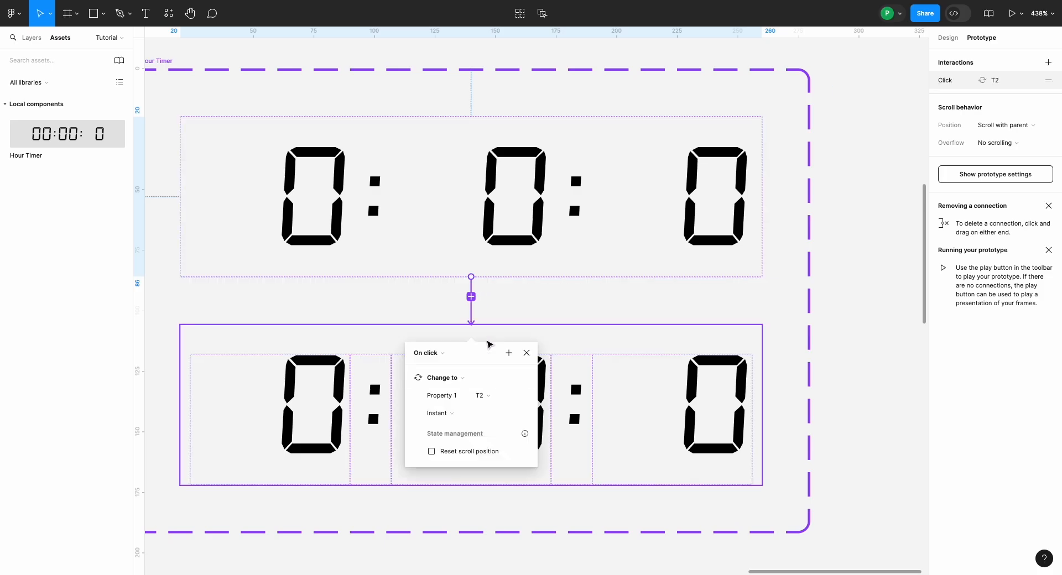
# Step: Set the T1 interaction's trigger to After delay with a delay of 1 ms and close its settings
pyautogui.click(429, 354)
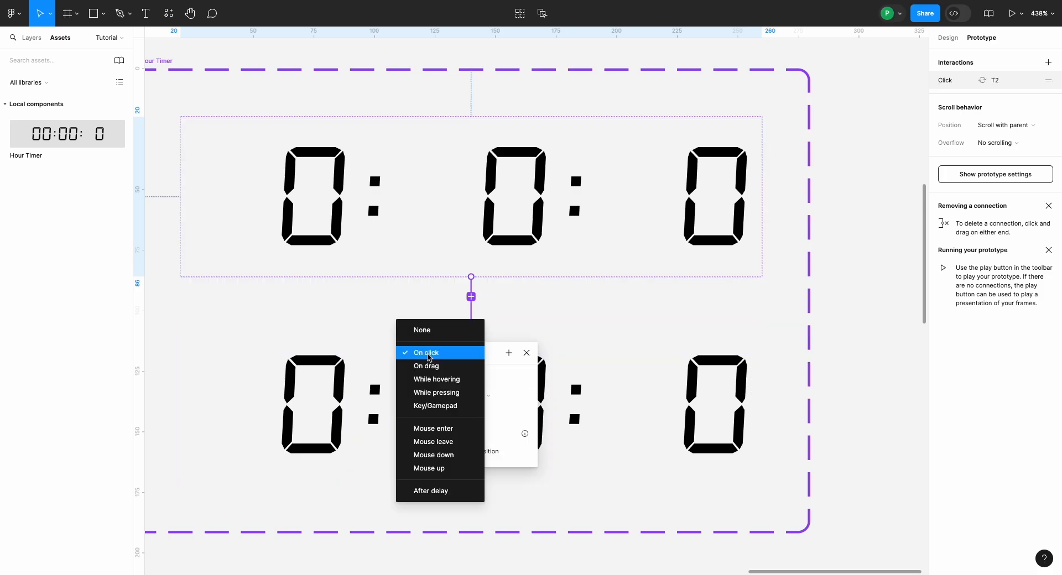
pyautogui.click(425, 491)
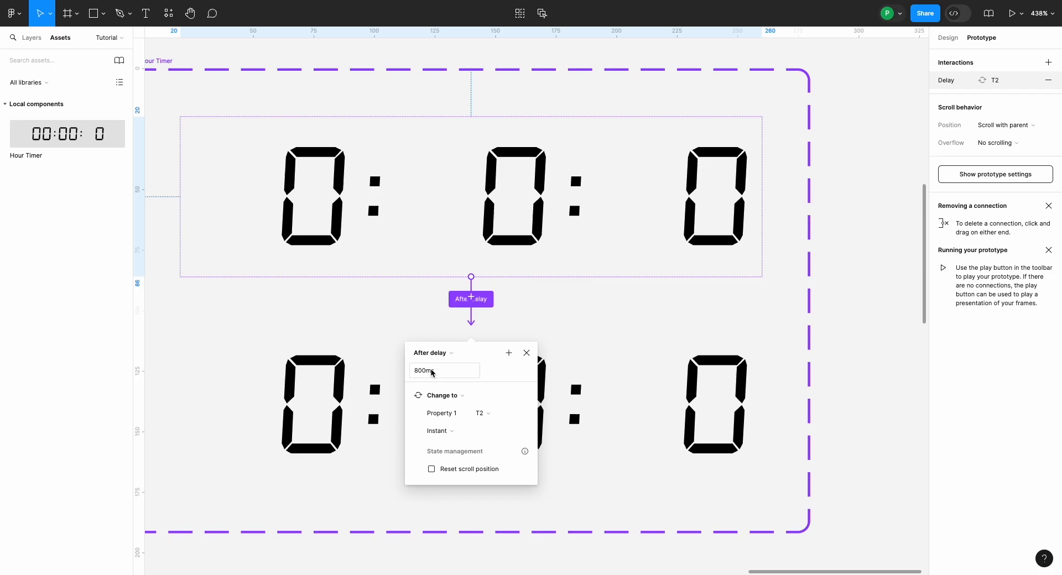
pyautogui.click(431, 369)
pyautogui.write('1')
pyautogui.press('Return')
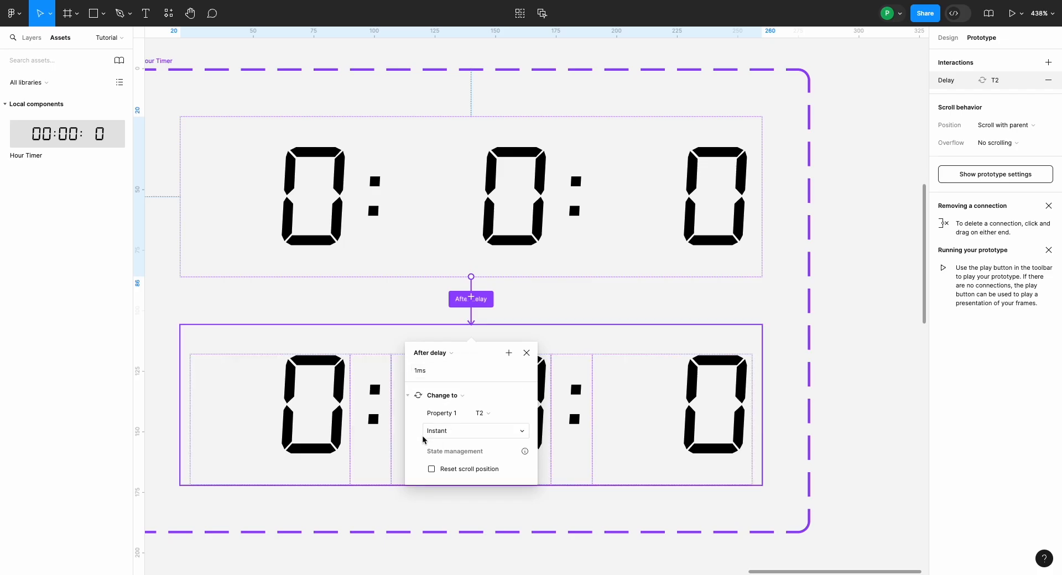
pyautogui.click(531, 354)
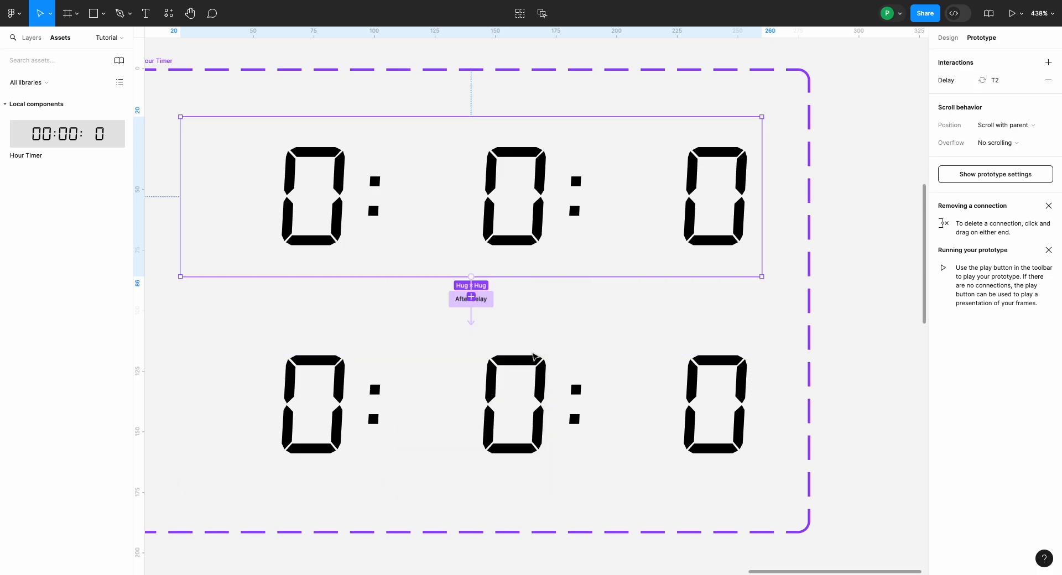
# Step: Connect the T2 variant back to T1 with an After delay interaction of 999 ms
pyautogui.click(551, 373)
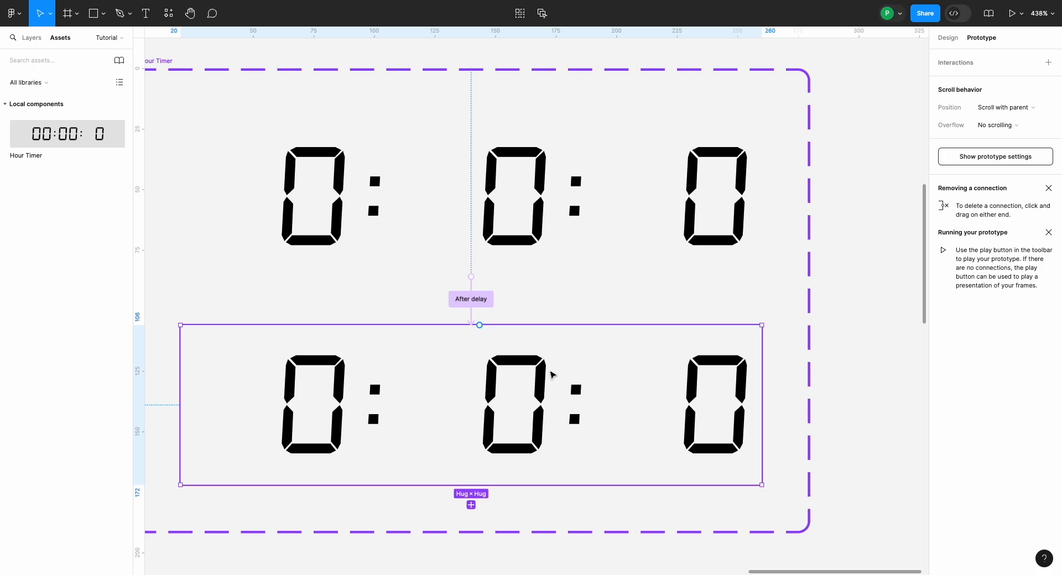
pyautogui.moveTo(480, 326); pyautogui.dragTo(481, 271)
pyautogui.click(440, 305)
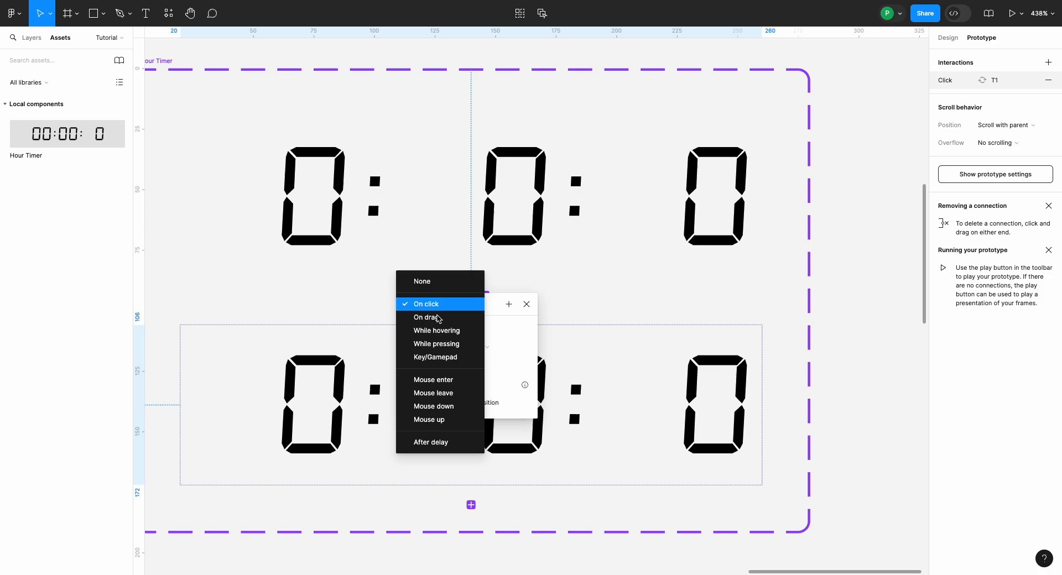
pyautogui.click(431, 442)
pyautogui.click(425, 323)
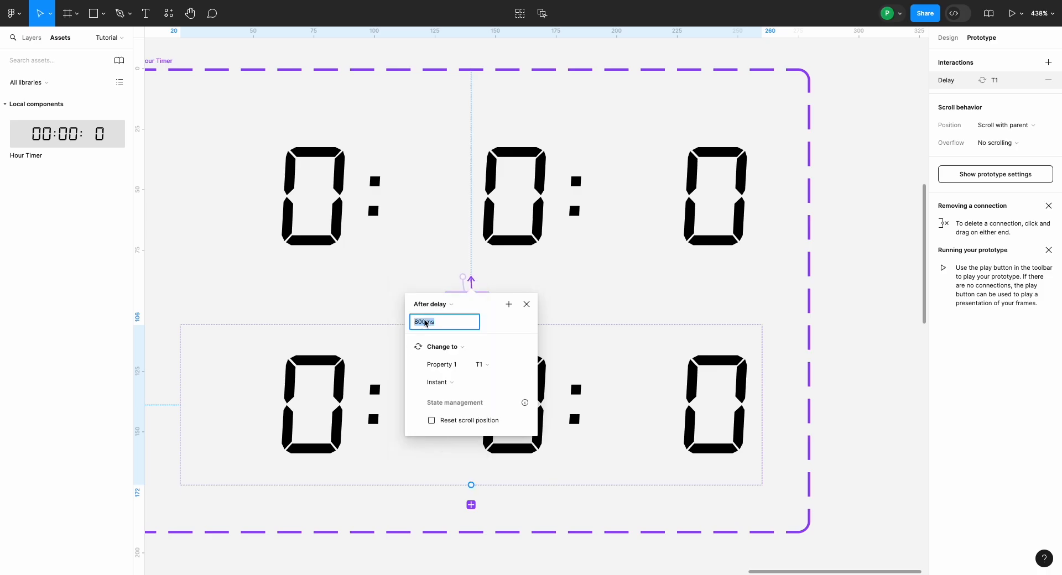
pyautogui.write('999')
pyautogui.press('Return')
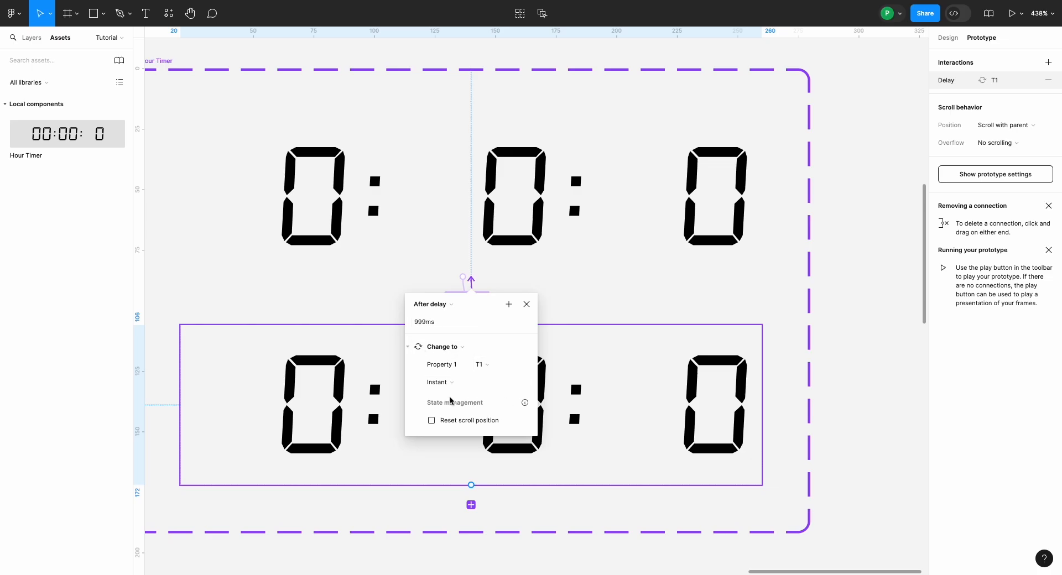
# Step: Add a Conditional action to the T2 interaction with the condition Second < Time Period
pyautogui.click(408, 348)
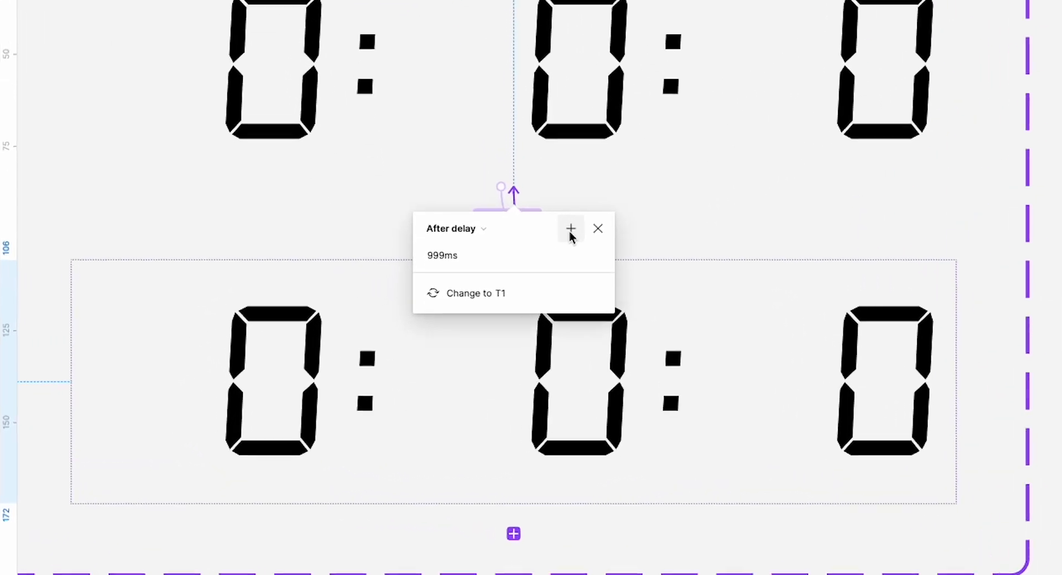
pyautogui.click(509, 304)
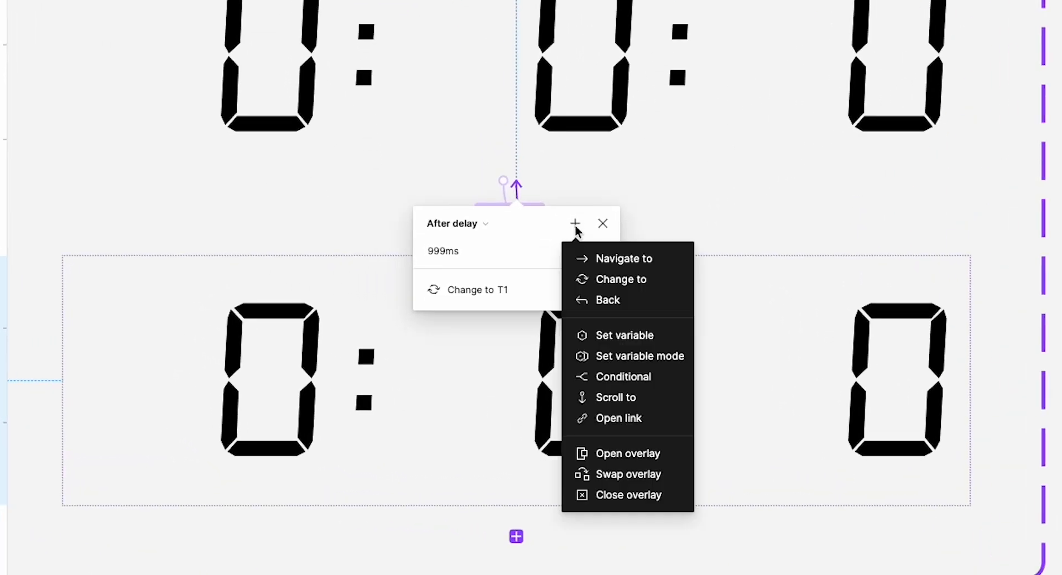
pyautogui.click(590, 378)
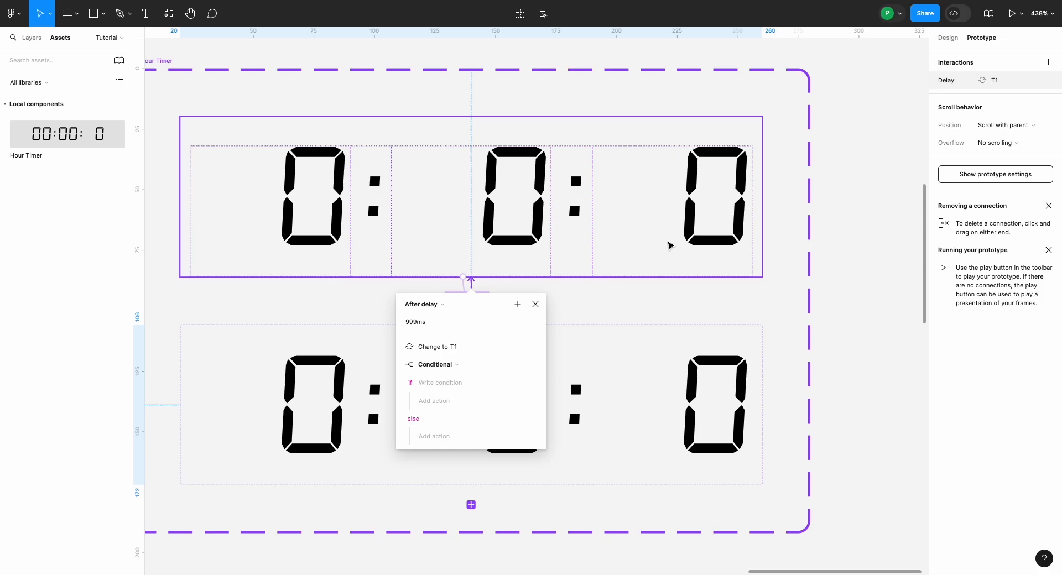
pyautogui.click(443, 384)
pyautogui.click(445, 433)
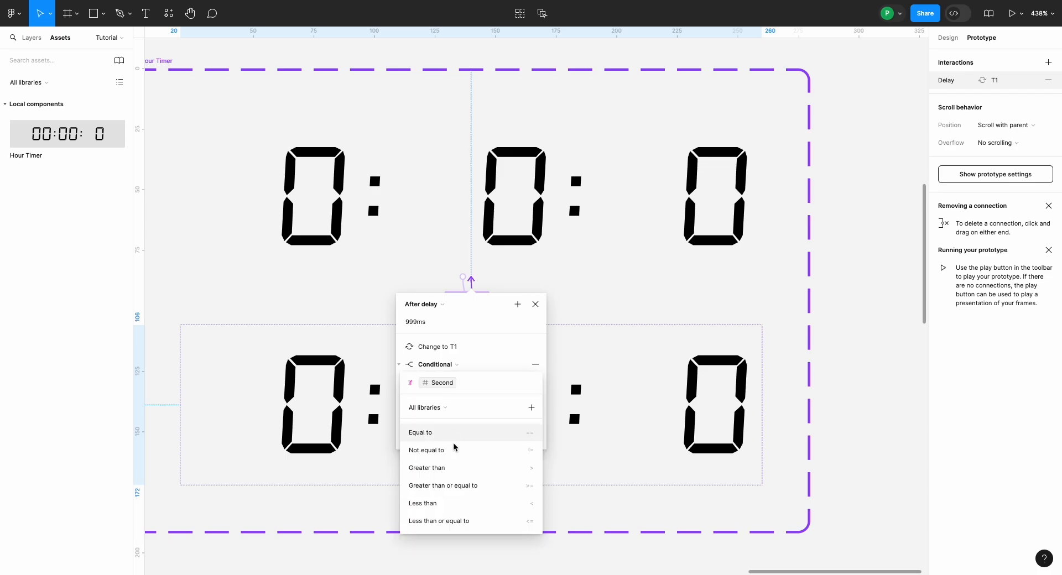
pyautogui.click(489, 504)
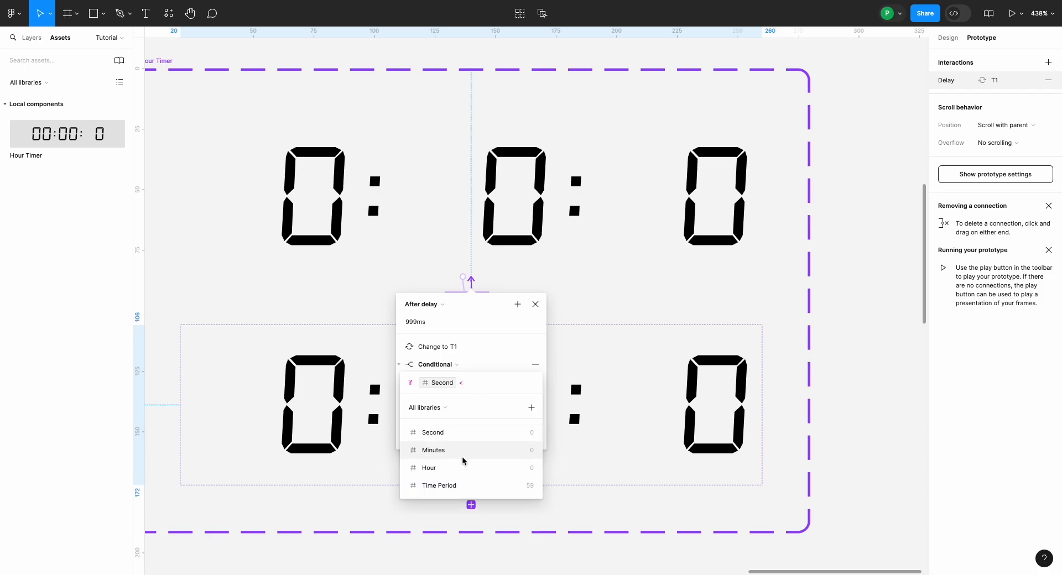
pyautogui.click(470, 490)
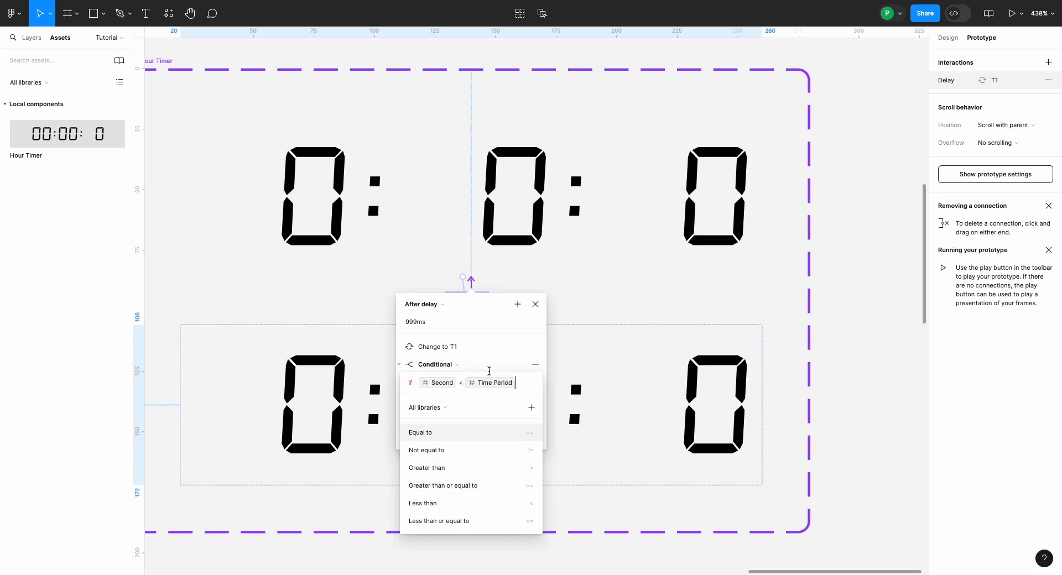
pyautogui.click(480, 368)
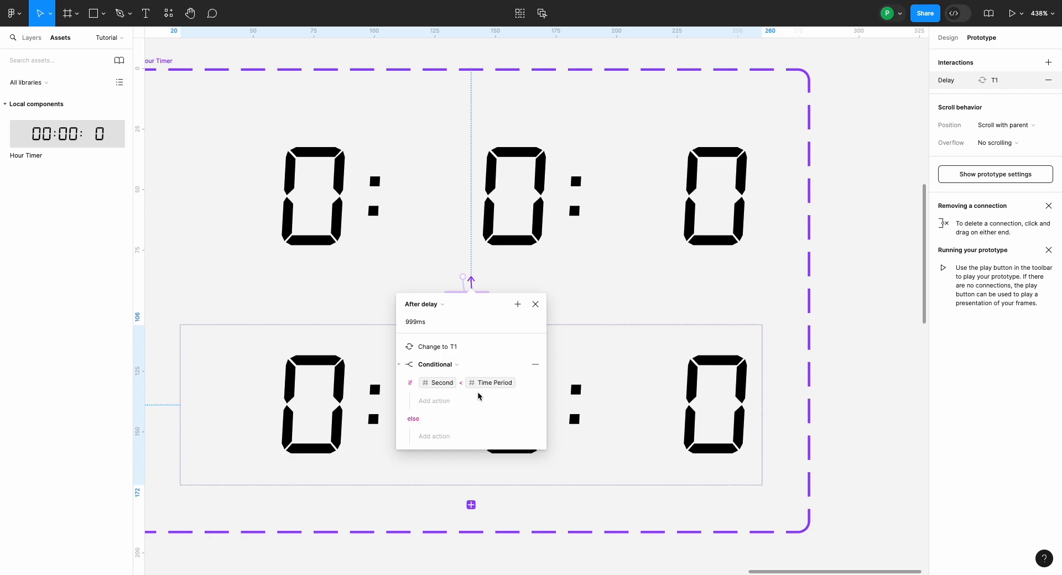
# Step: Add a Set variable action under the if branch that sets Second to Second + 1
pyautogui.click(448, 404)
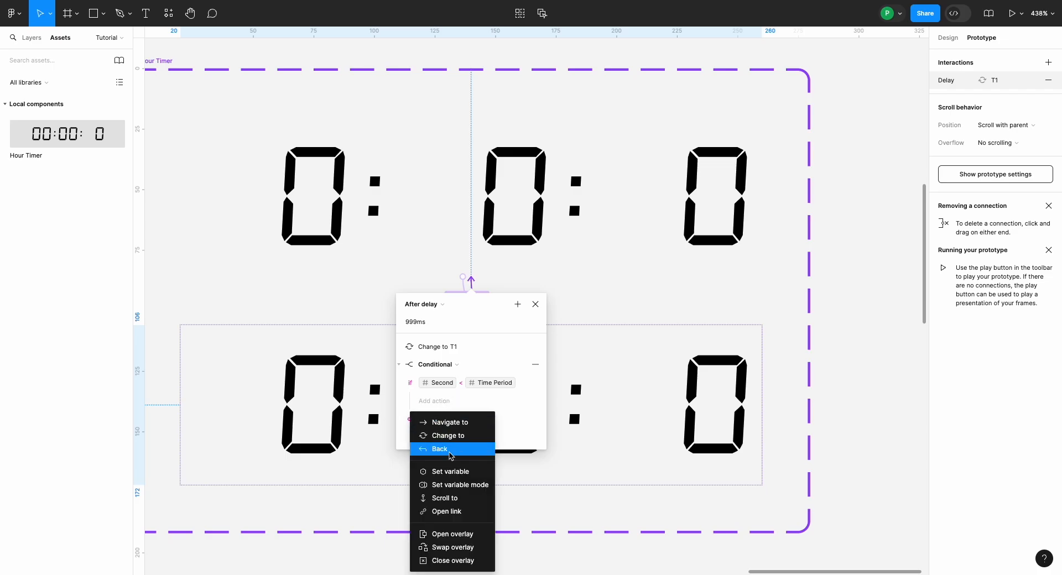
pyautogui.click(450, 472)
pyautogui.click(449, 469)
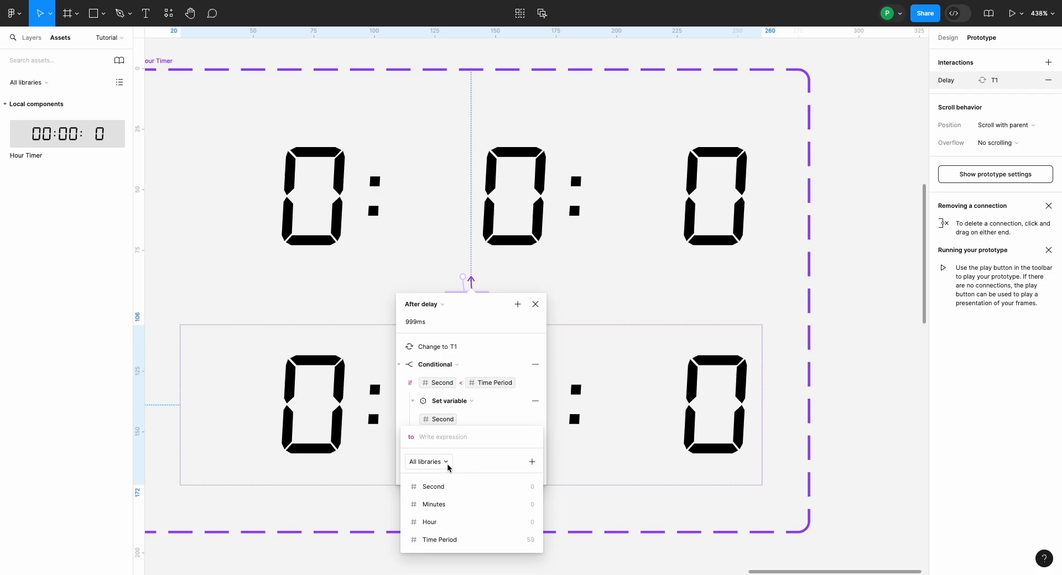
pyautogui.click(451, 487)
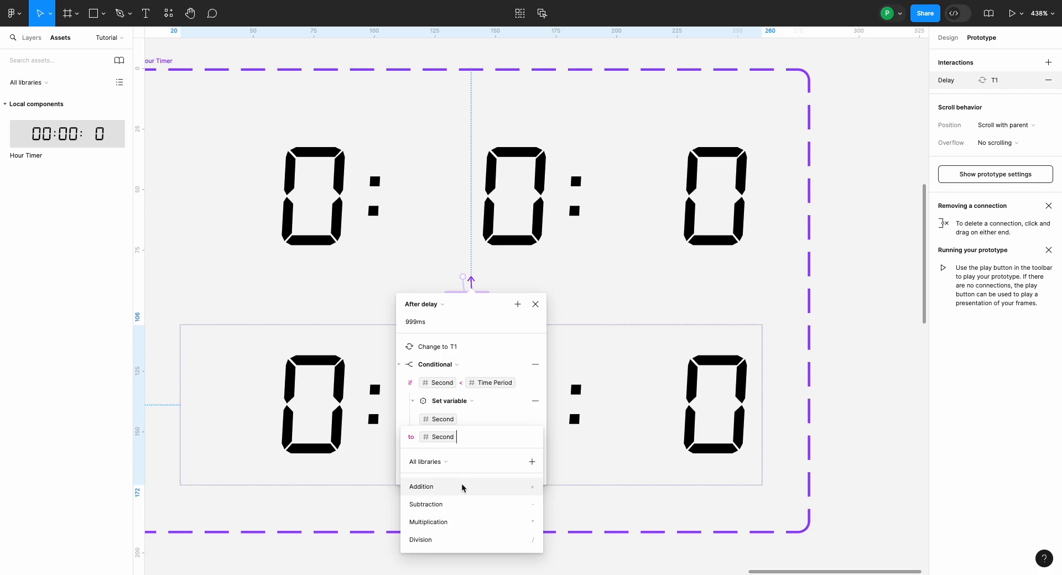
pyautogui.click(463, 487)
pyautogui.write('1')
pyautogui.press('Return')
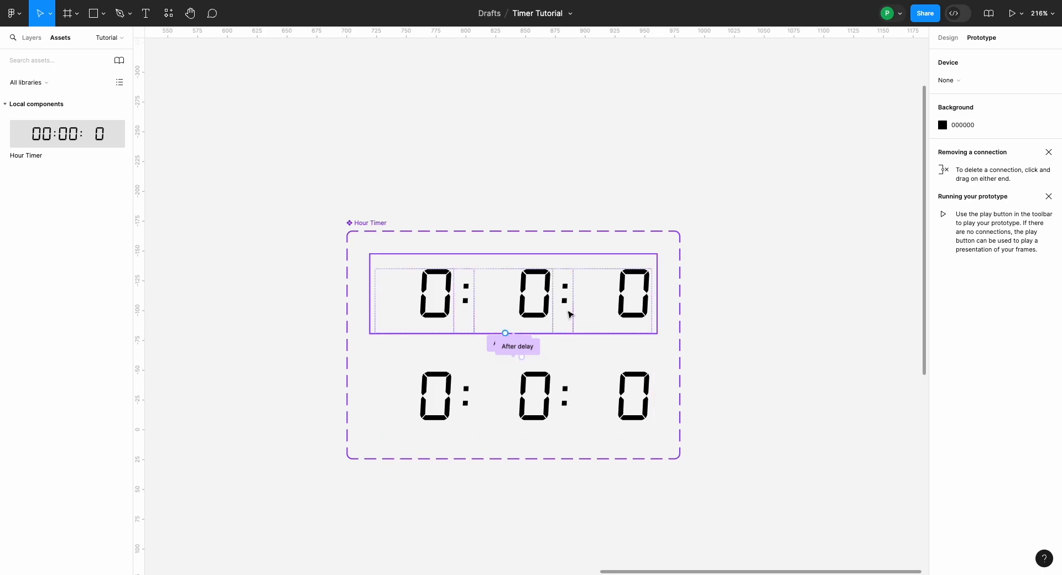
# Step: Copy the T1 variant and paste it to replace the static timer in the Test Ptototype frame
pyautogui.scroll(-5, 570, 314)
pyautogui.click(560, 305)
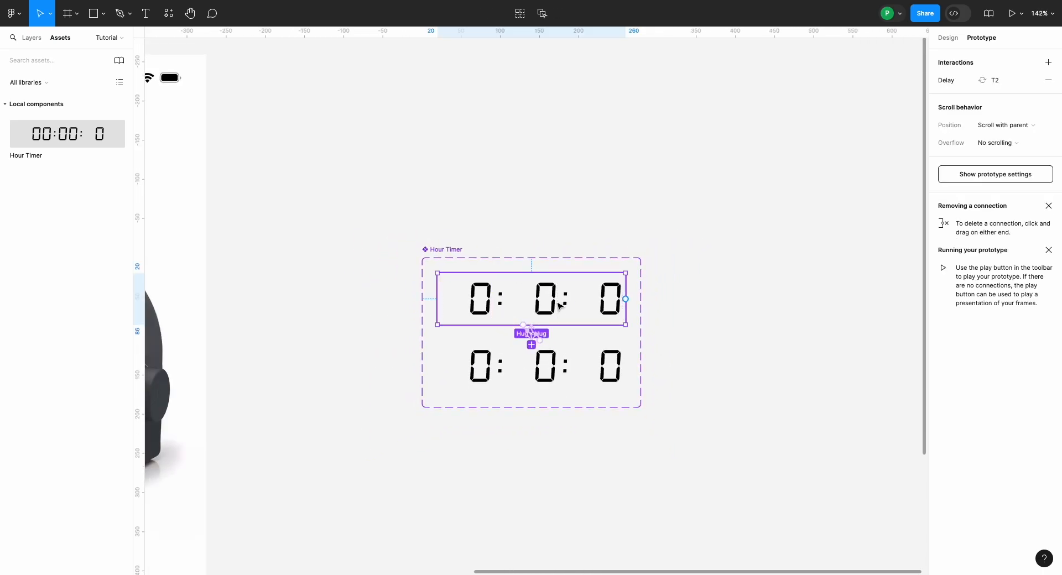
pyautogui.hscroll(-15, 560, 306)
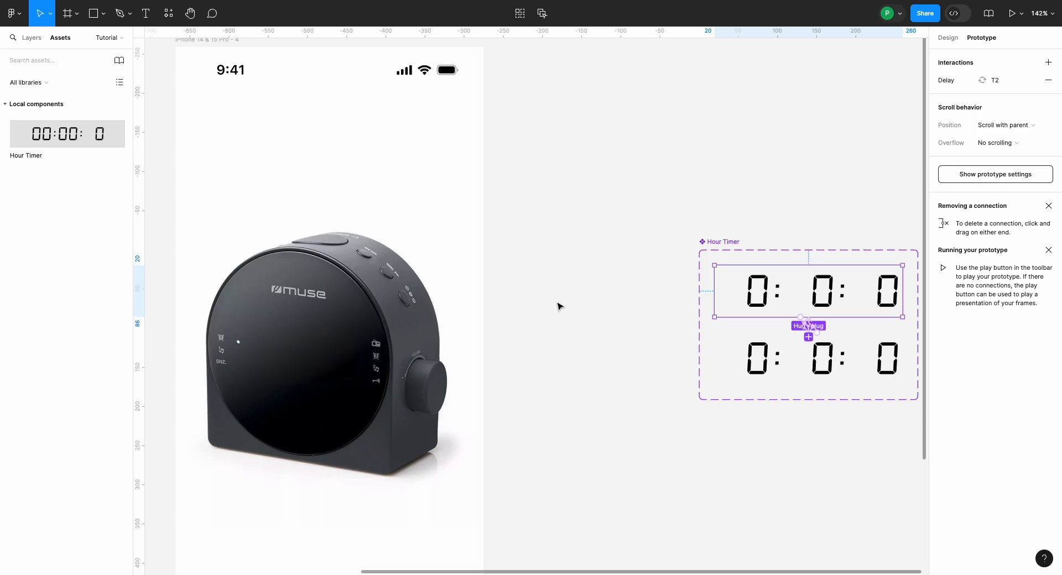
pyautogui.scroll(-5, 560, 306)
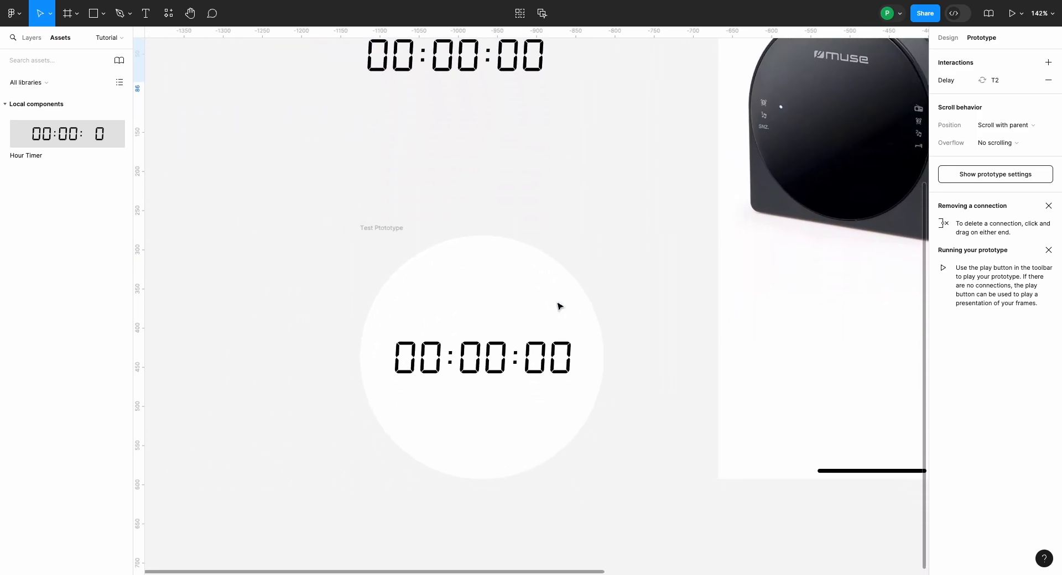
pyautogui.click(496, 358)
pyautogui.rightClick(495, 358)
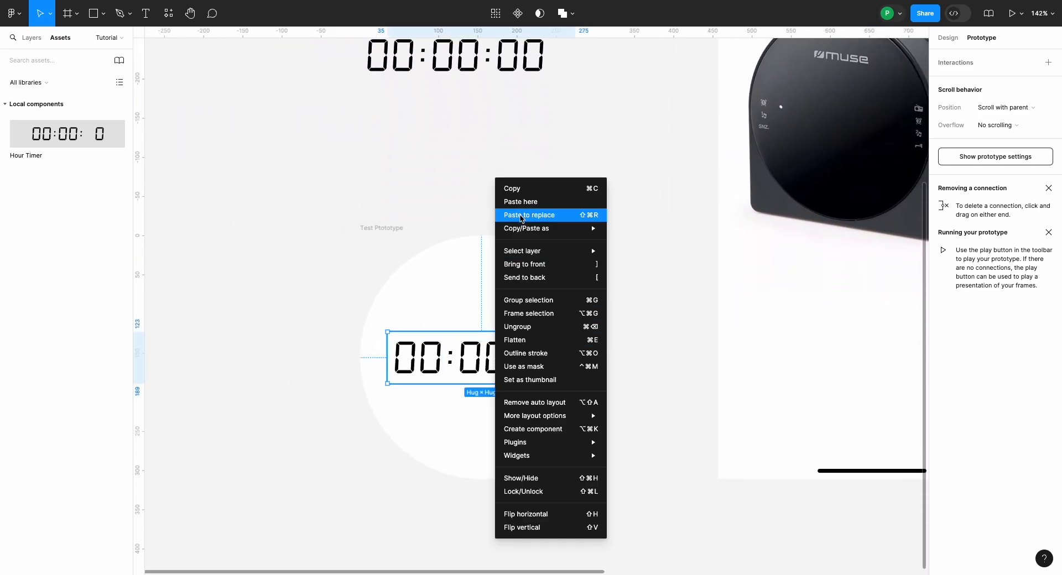
pyautogui.click(521, 215)
pyautogui.click(422, 245)
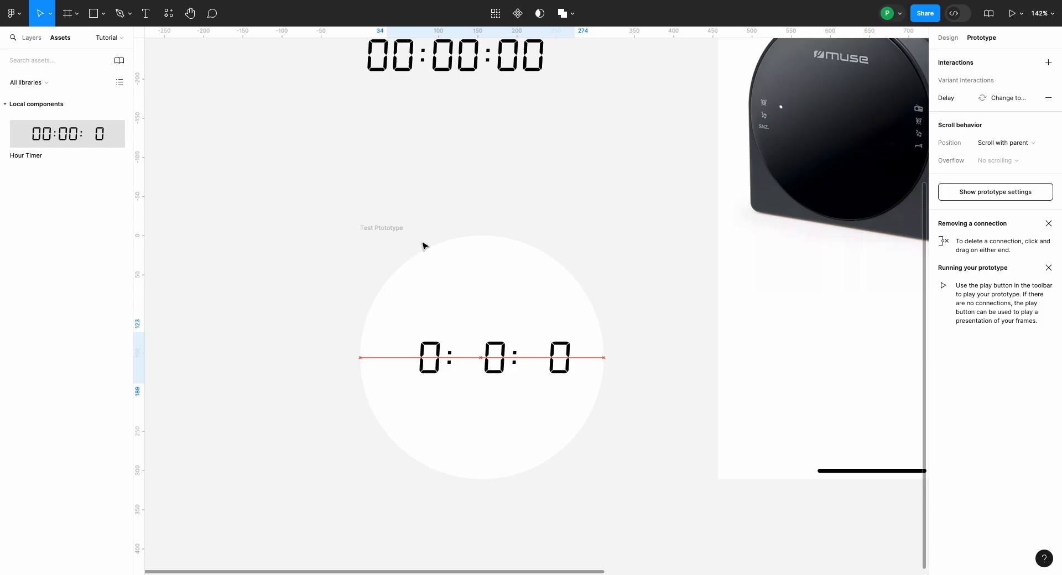
# Step: Run the Test Ptototype frame in an inline preview, placed clear of the canvas, and check the timer against the Hour Timer component
pyautogui.click(387, 230)
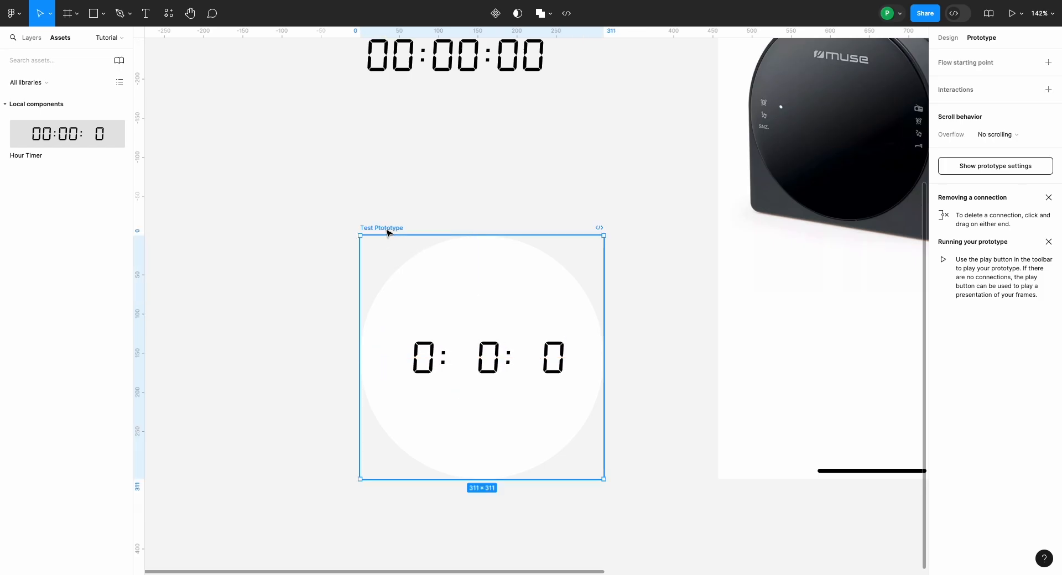
pyautogui.hotkey('shift', 'space')
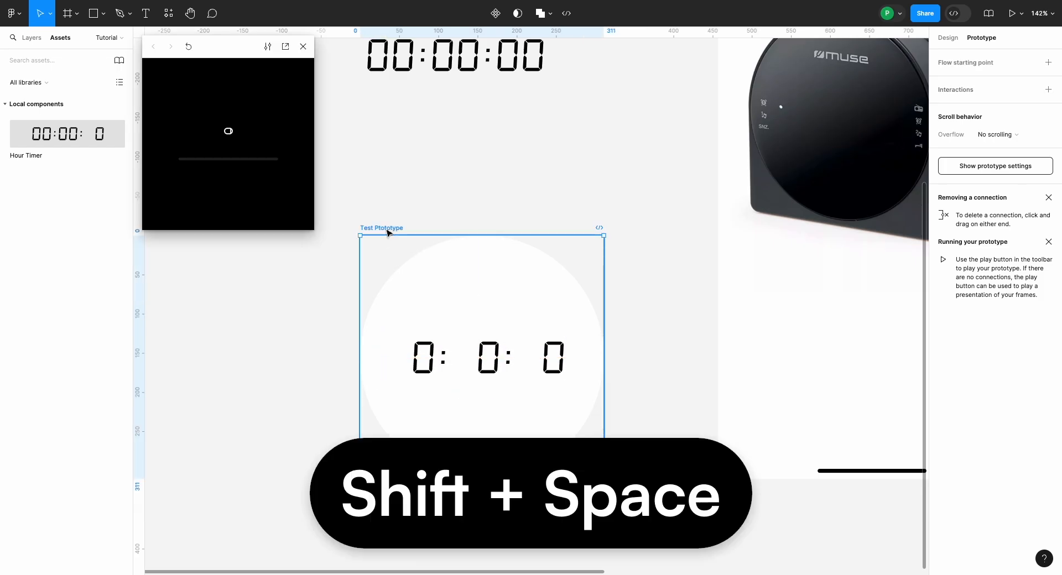
pyautogui.moveTo(231, 56); pyautogui.dragTo(108, 42)
pyautogui.scroll(-5, 433, 270)
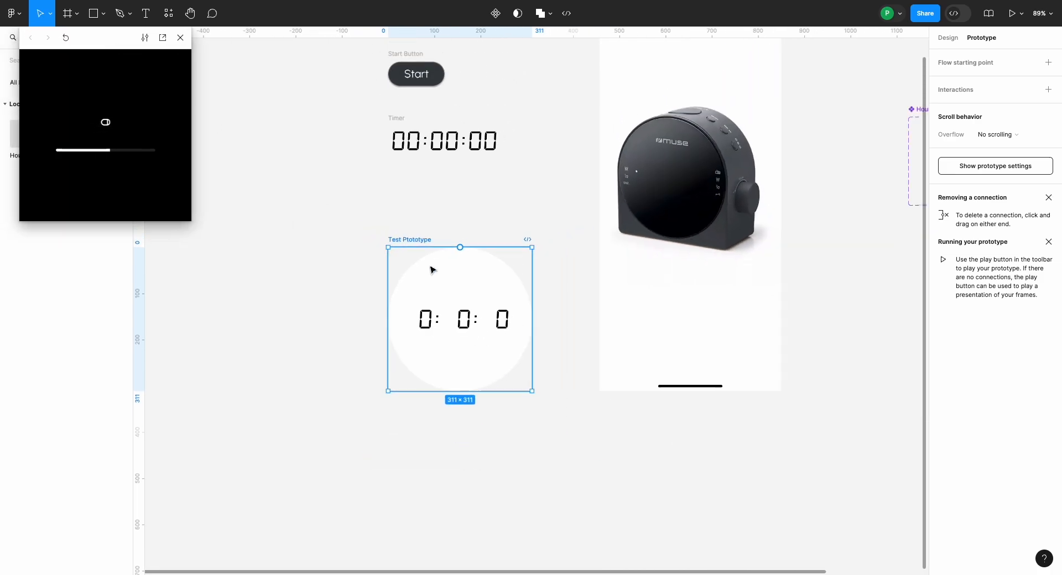
pyautogui.hscroll(4, 433, 270)
pyautogui.scroll(1, 433, 270)
pyautogui.hscroll(4, 433, 270)
pyautogui.scroll(5, 433, 270)
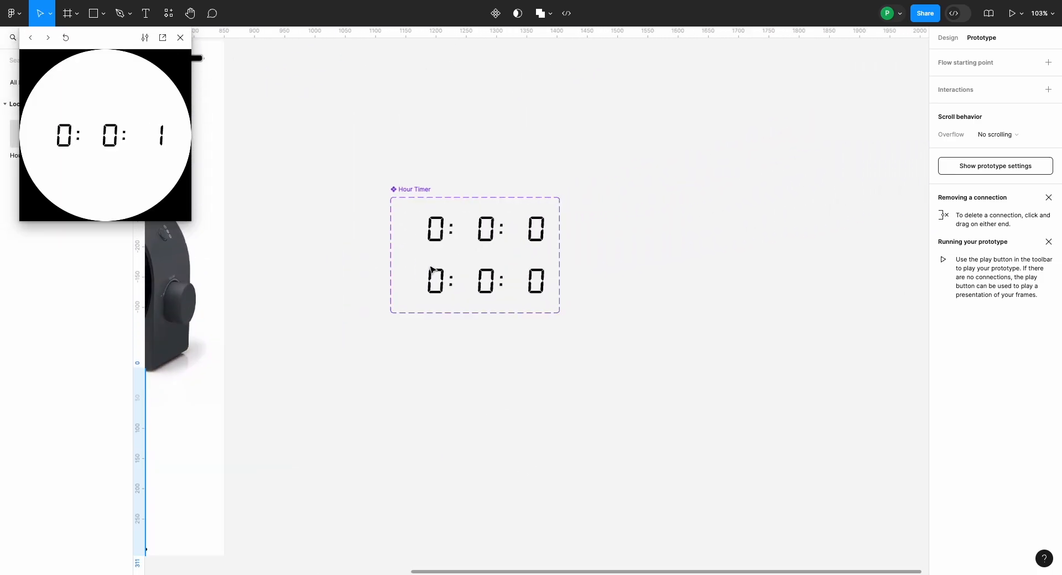
pyautogui.hscroll(1, 432, 270)
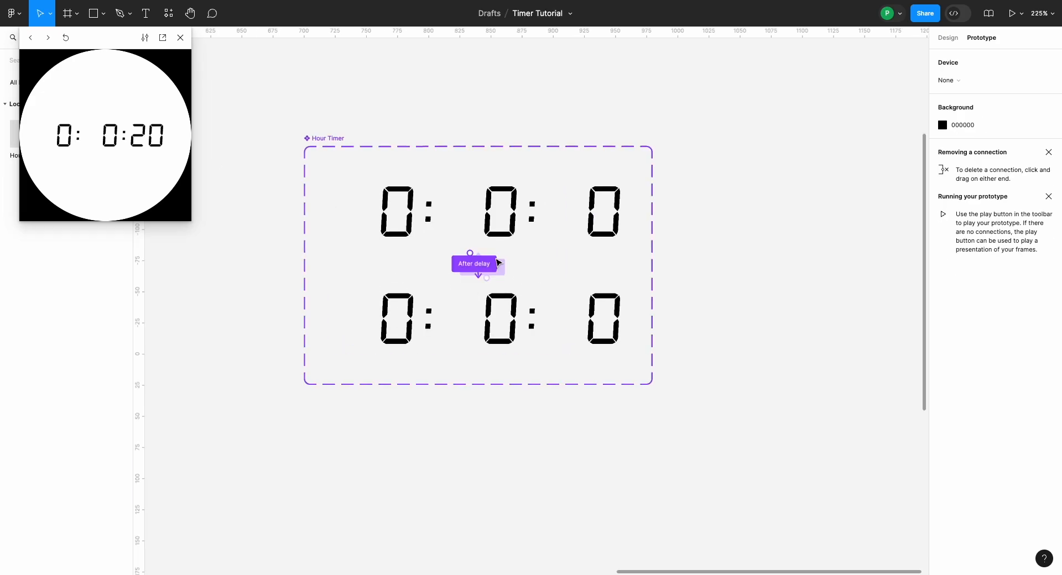
# Step: Open the After delay interaction from T2 to T1 and set its delay to 100 ms
pyautogui.scroll(10, 496, 263)
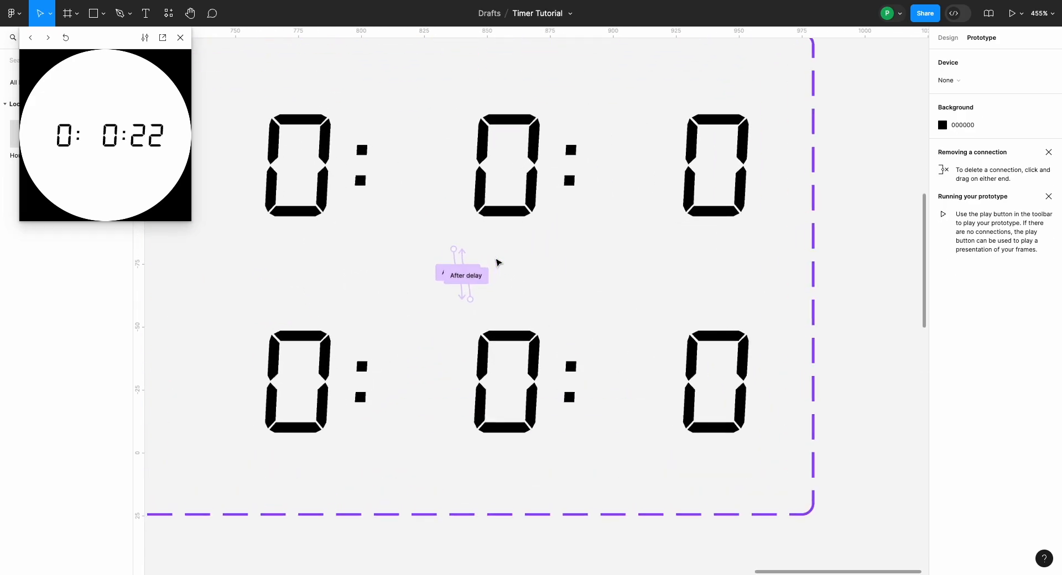
pyautogui.click(441, 261)
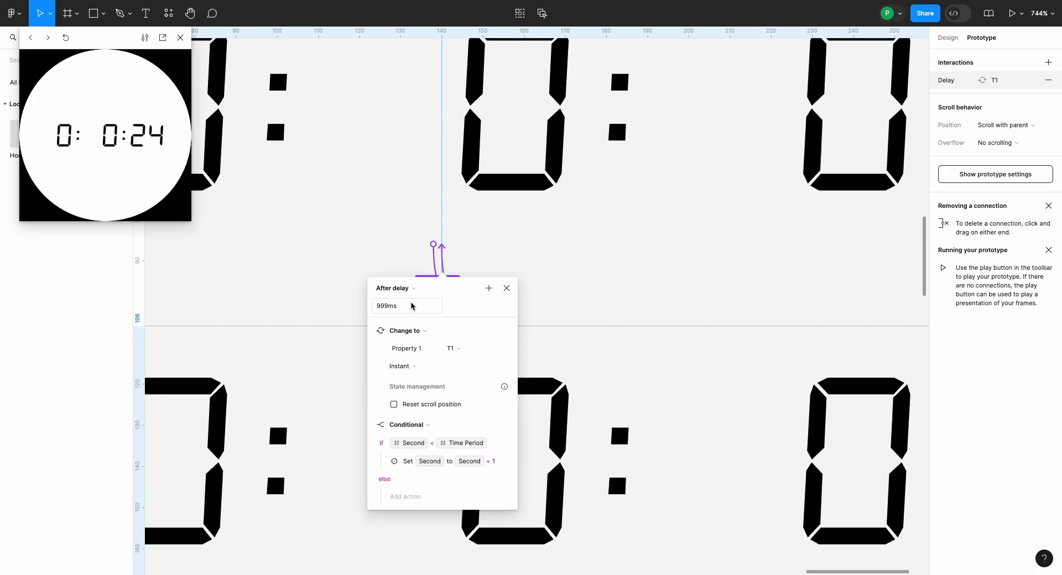
pyautogui.click(394, 308)
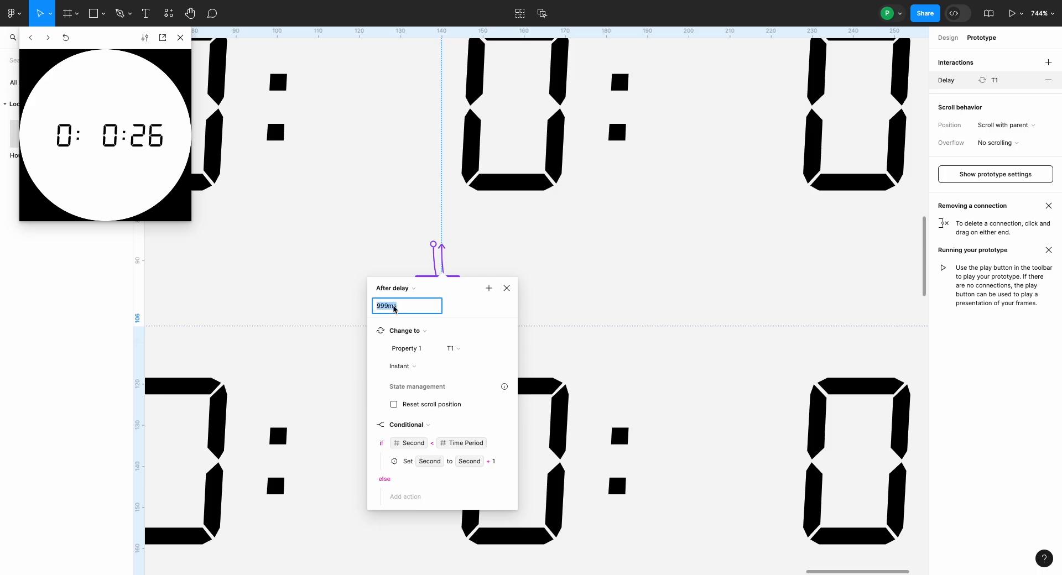
pyautogui.write('100')
pyautogui.press('Return')
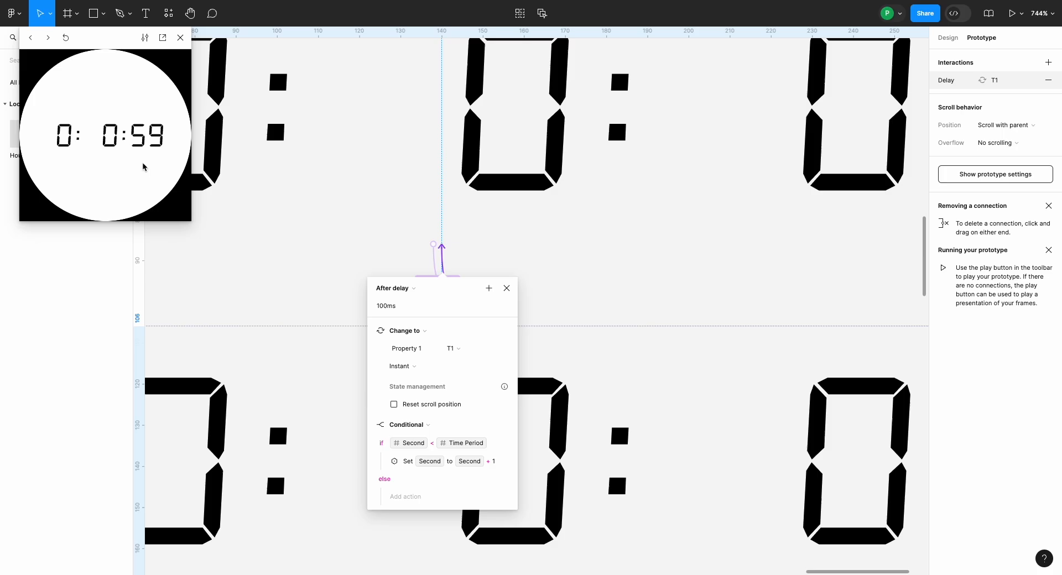
# Step: Add a Set variable action under the else branch of the Second < Time Period conditional that sets Second to 0
pyautogui.scroll(-3, 394, 403)
pyautogui.scroll(-1, 385, 446)
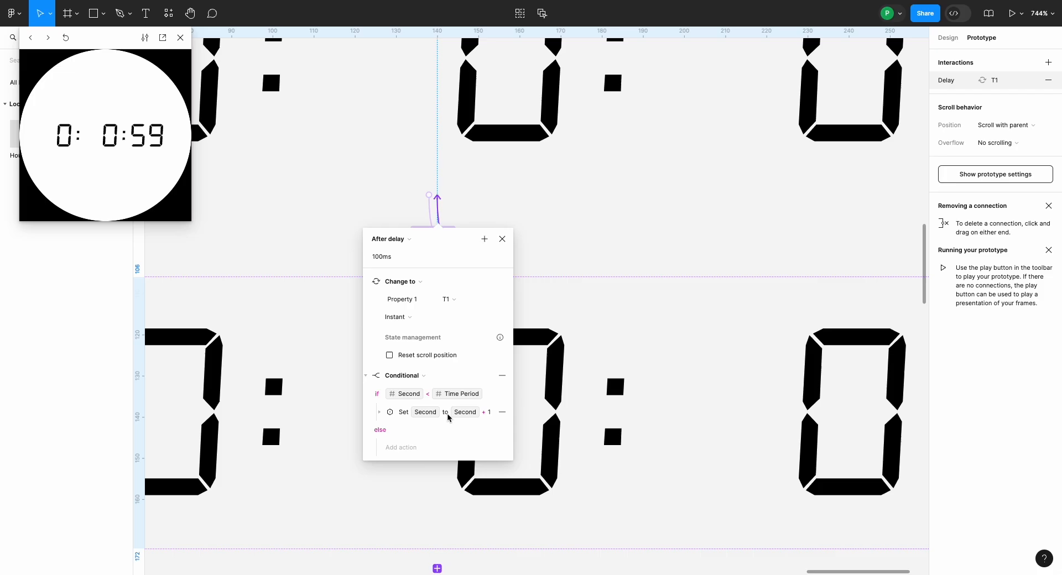
pyautogui.click(419, 446)
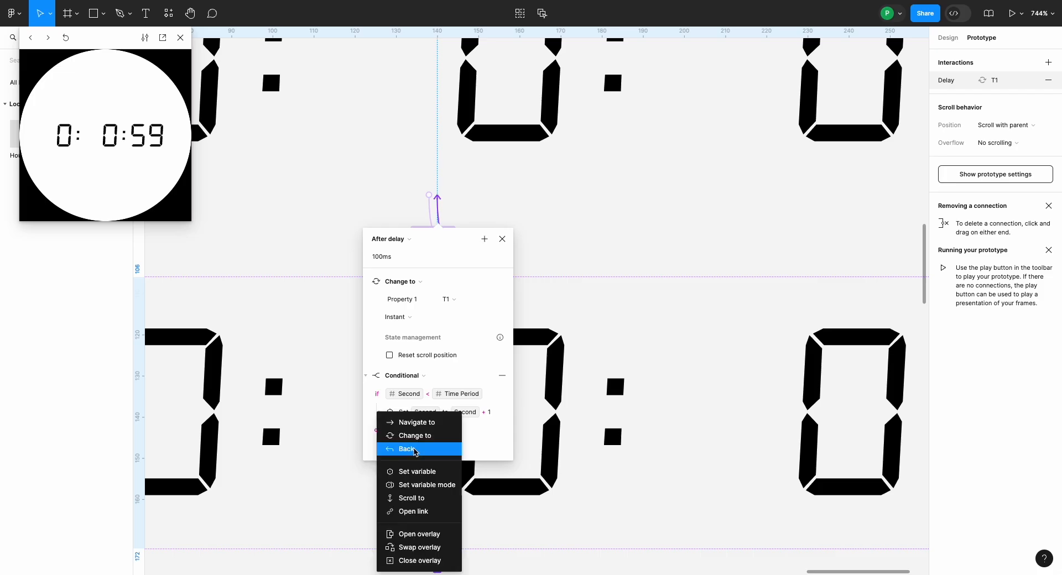
pyautogui.click(422, 472)
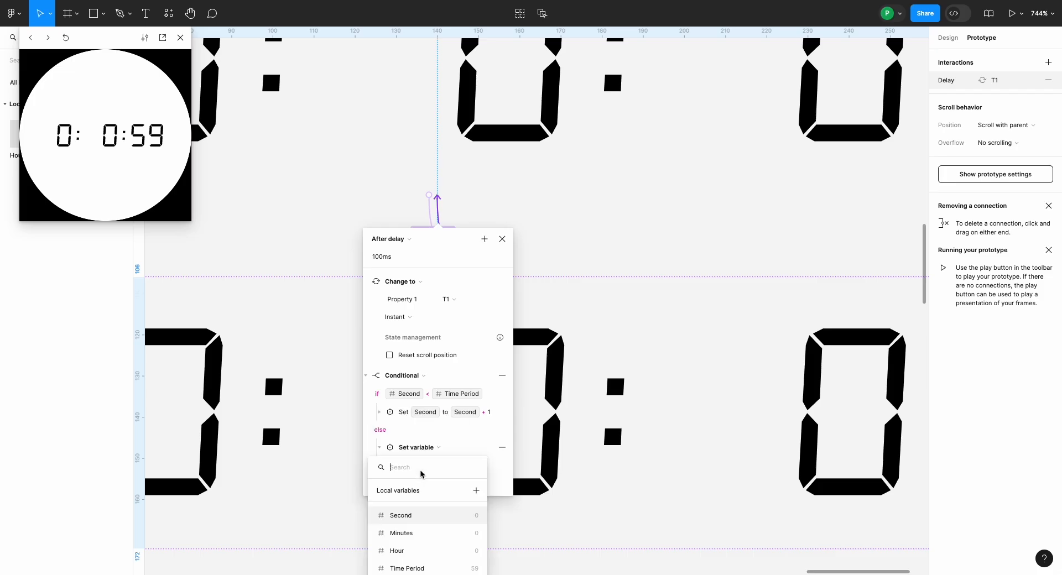
pyautogui.click(409, 516)
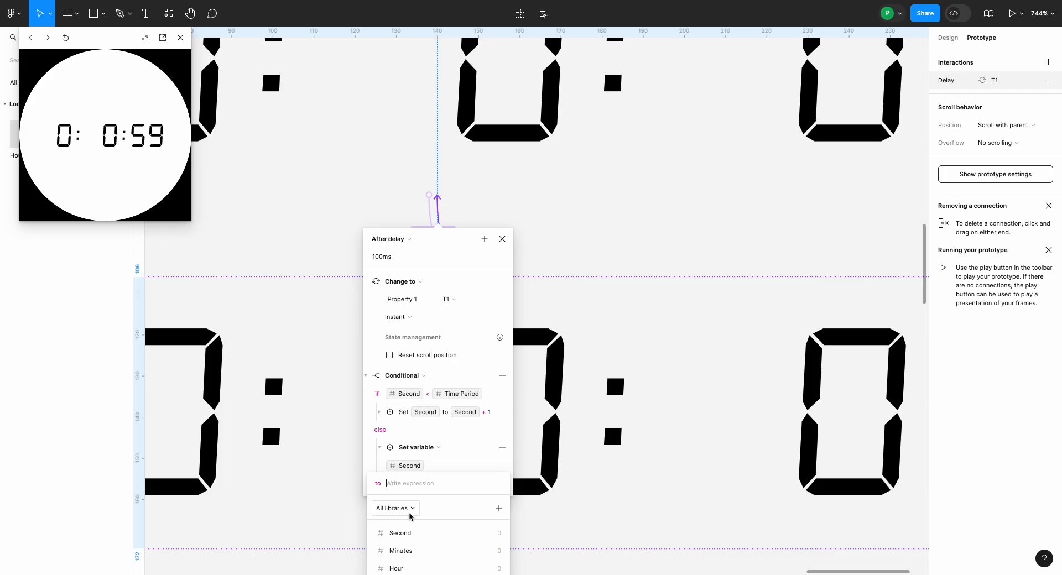
pyautogui.write('0')
pyautogui.press('Return')
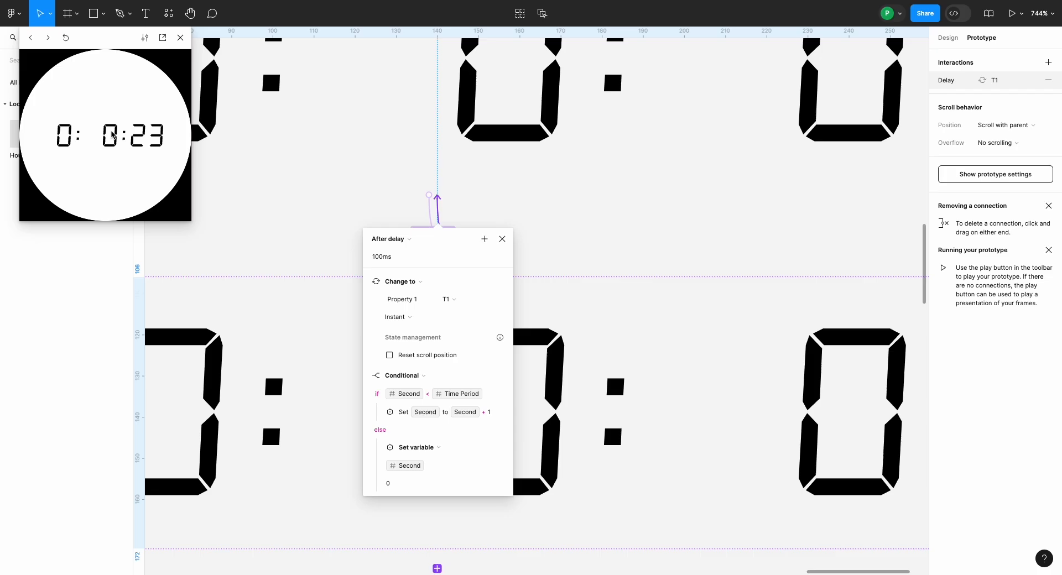
# Step: Add a second Set variable action under the same else branch that sets Minutes to Minutes + 1
pyautogui.scroll(-3, 390, 393)
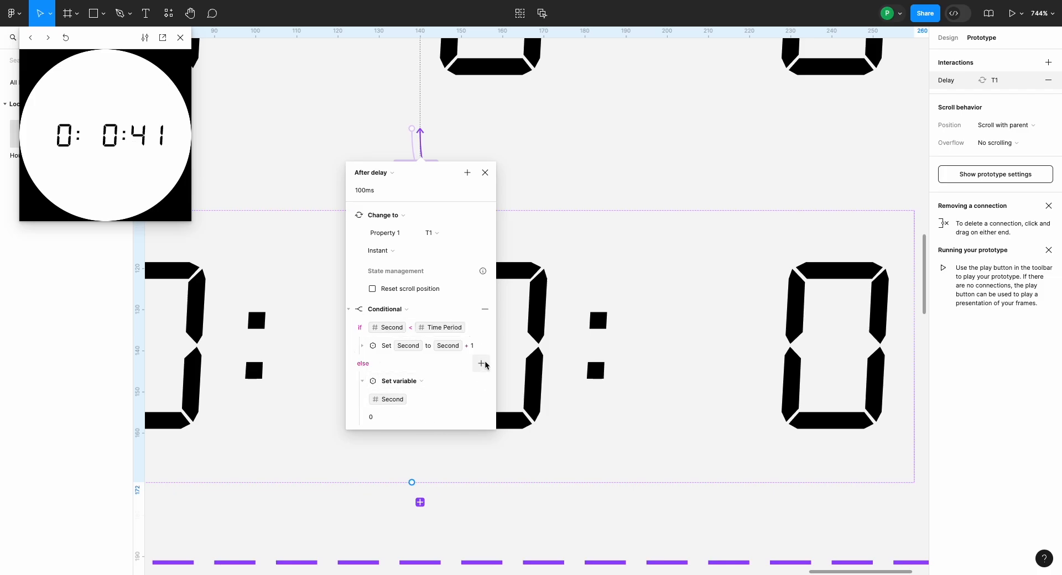
pyautogui.click(486, 365)
pyautogui.click(506, 434)
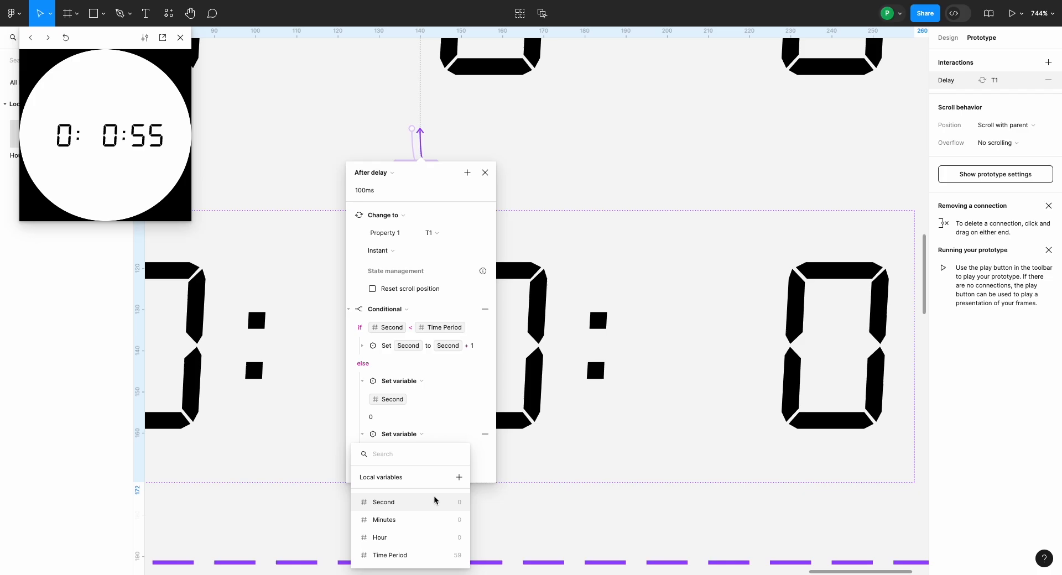
pyautogui.click(425, 520)
pyautogui.click(430, 537)
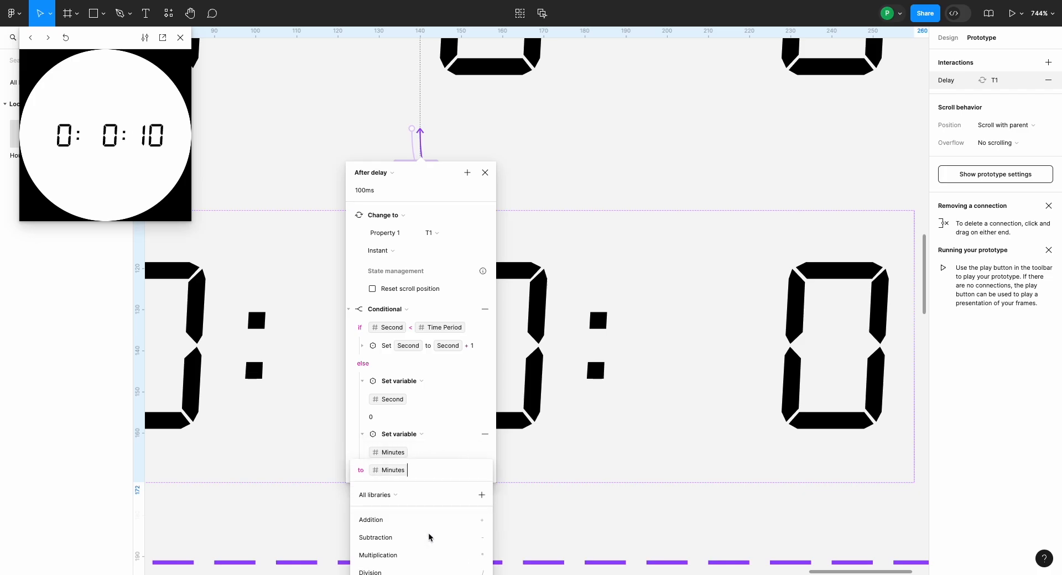
pyautogui.click(438, 520)
pyautogui.write('1')
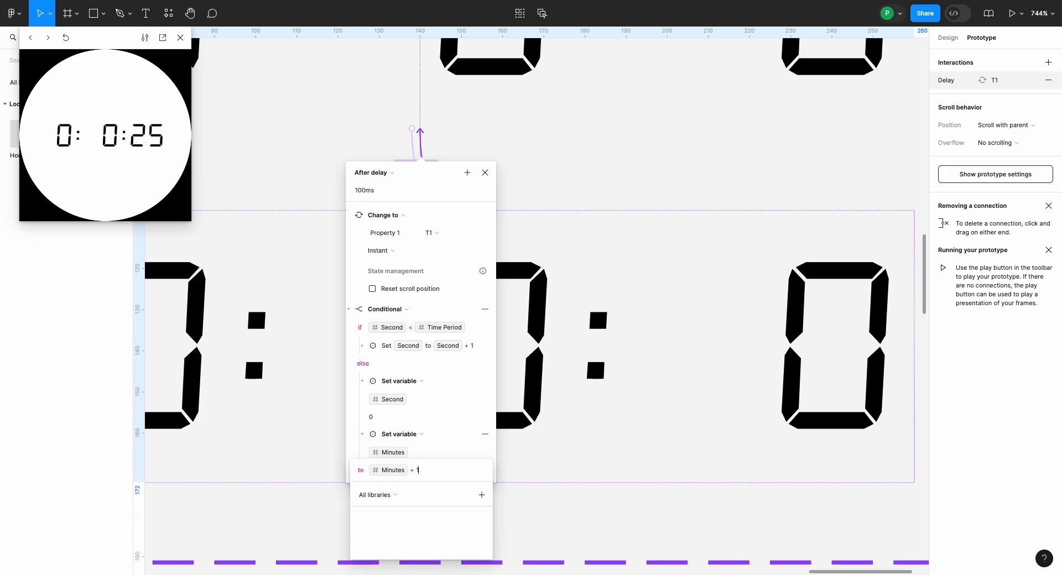
pyautogui.press('Return')
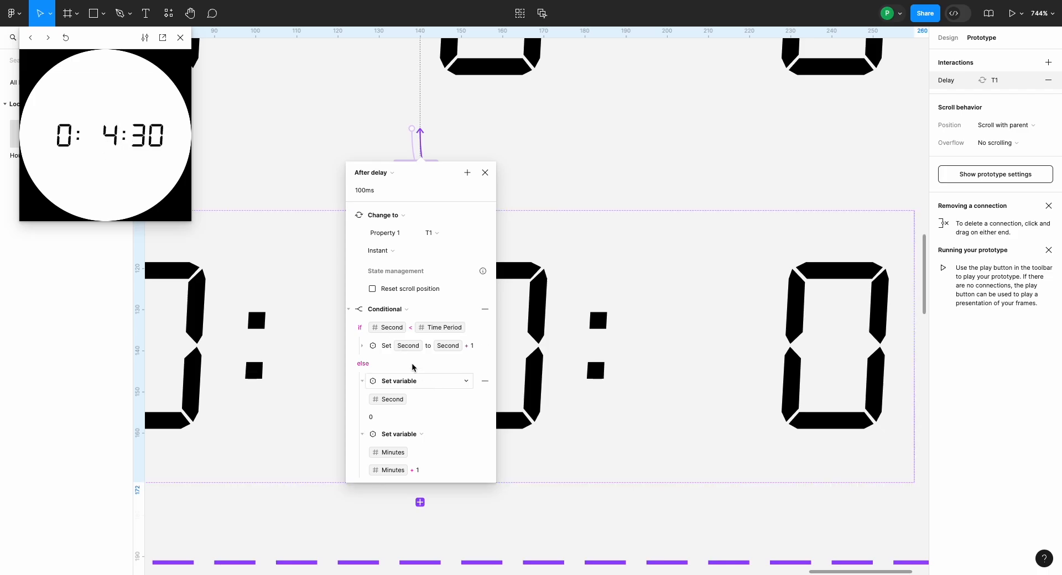
# Step: Collapse the seconds conditional and add another Conditional action with the condition Minutes <= Time Period
pyautogui.click(349, 311)
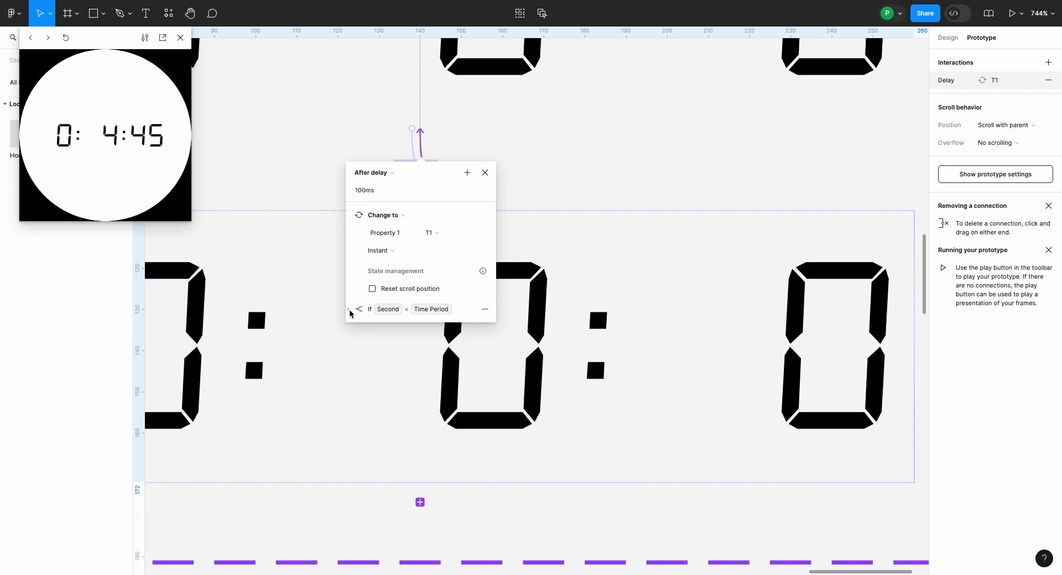
pyautogui.click(467, 173)
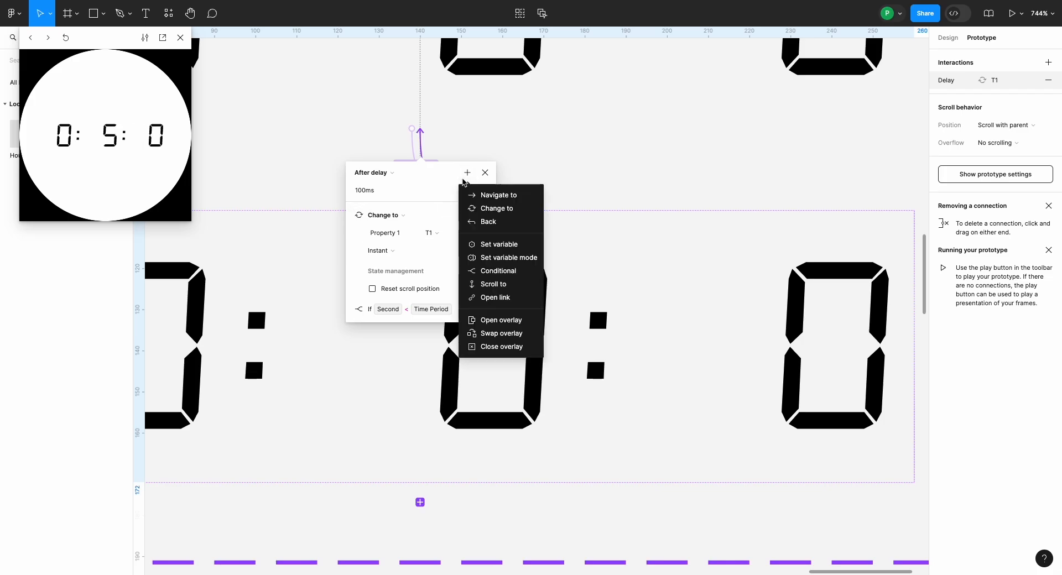
pyautogui.click(487, 270)
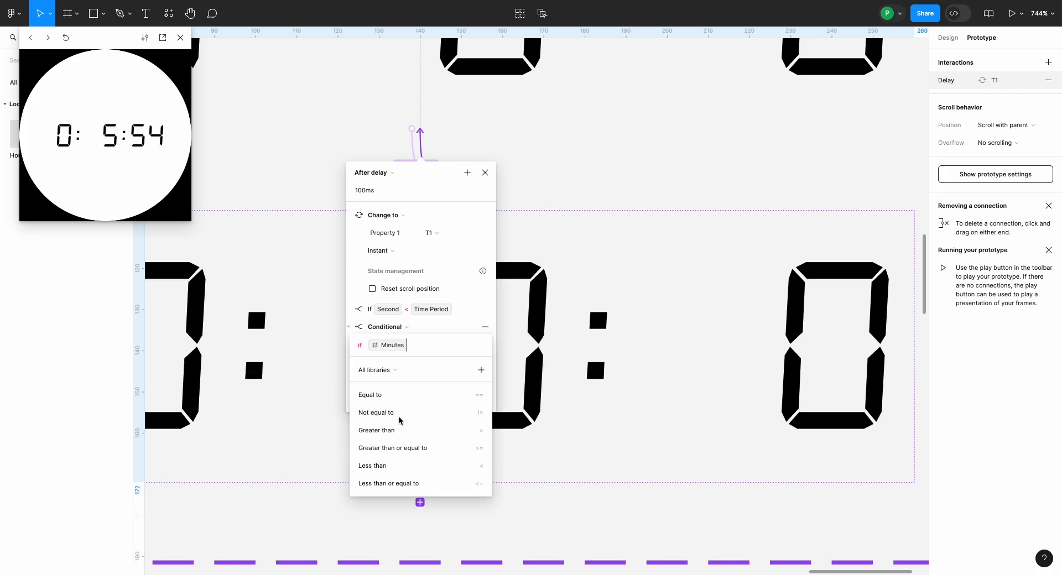
pyautogui.click(465, 483)
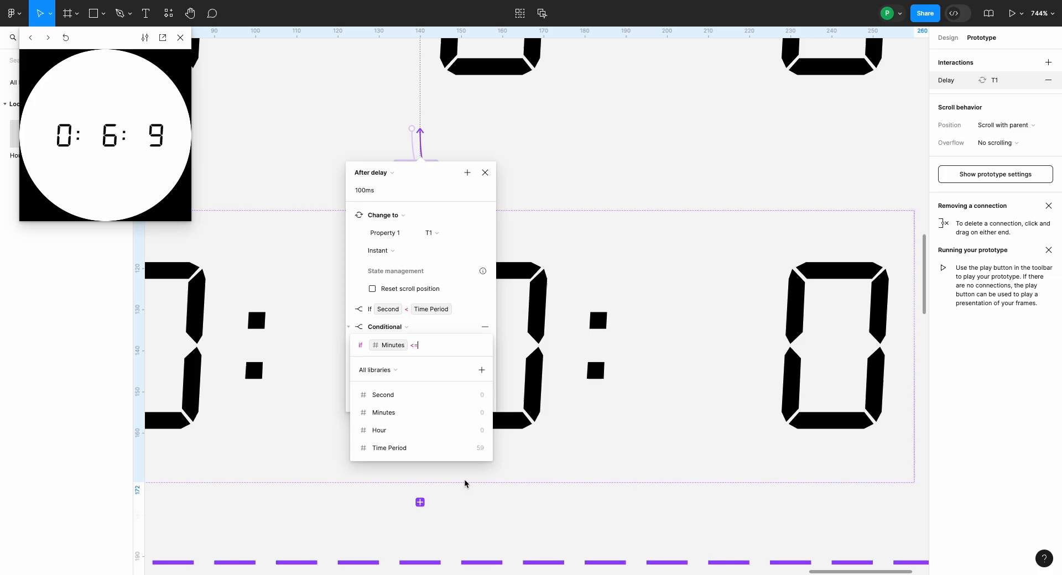
pyautogui.click(436, 445)
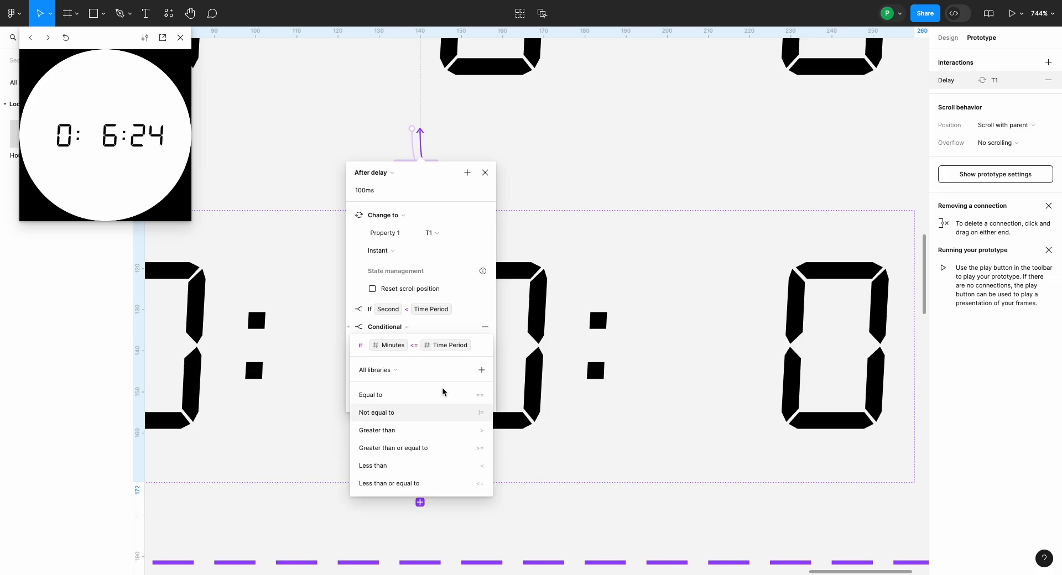
pyautogui.click(397, 355)
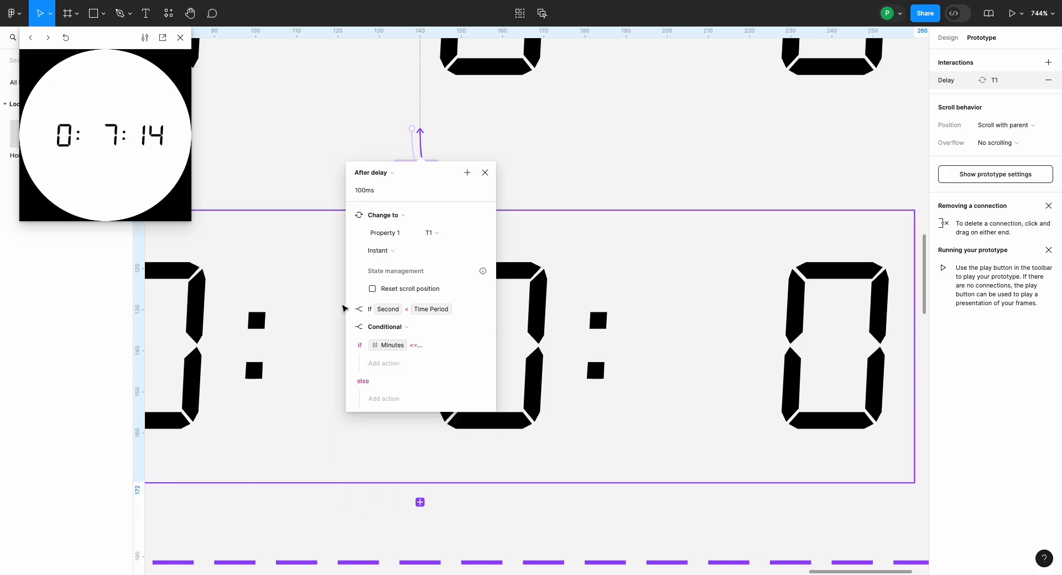
# Step: Review the seconds conditional, and under the Minutes conditional's else branch add a Set variable action setting Minutes to 0
pyautogui.click(349, 310)
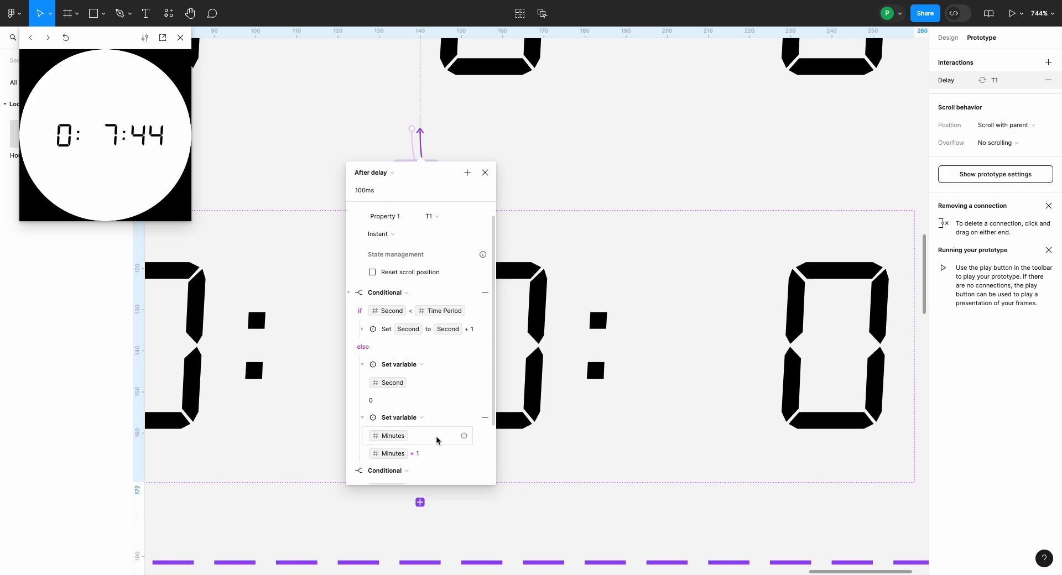
pyautogui.click(348, 293)
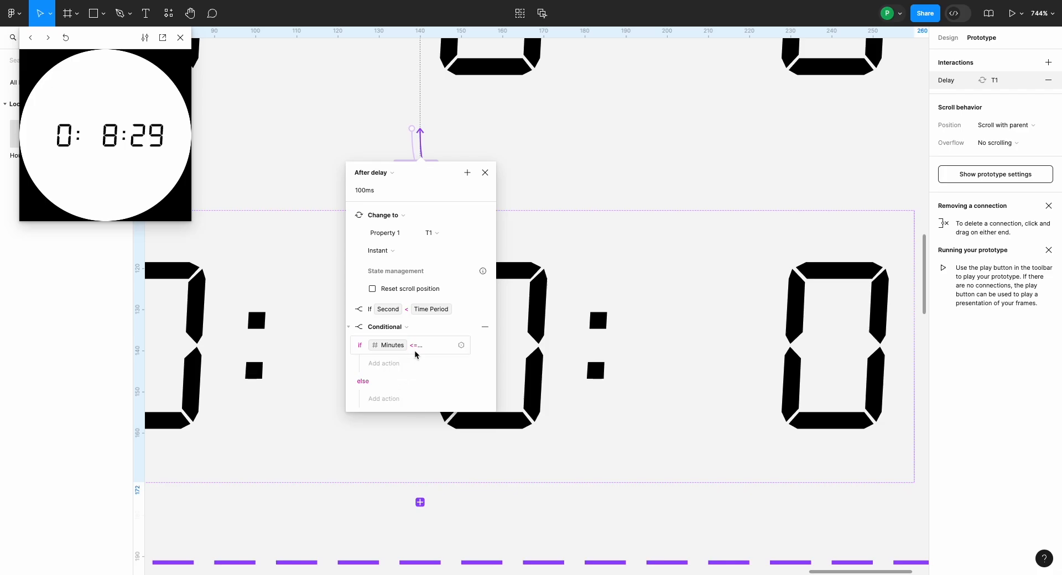
pyautogui.click(394, 399)
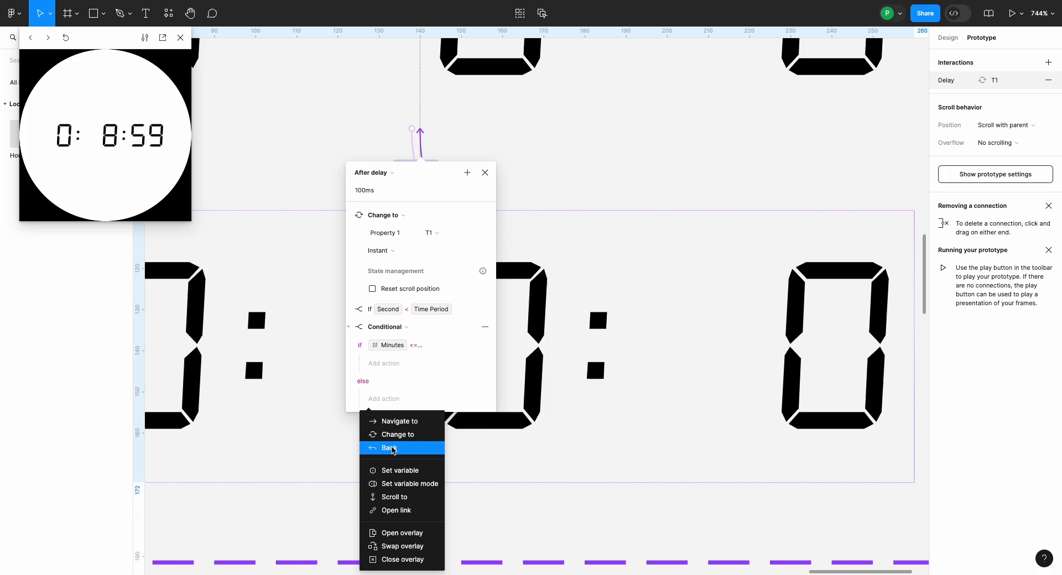
pyautogui.click(395, 468)
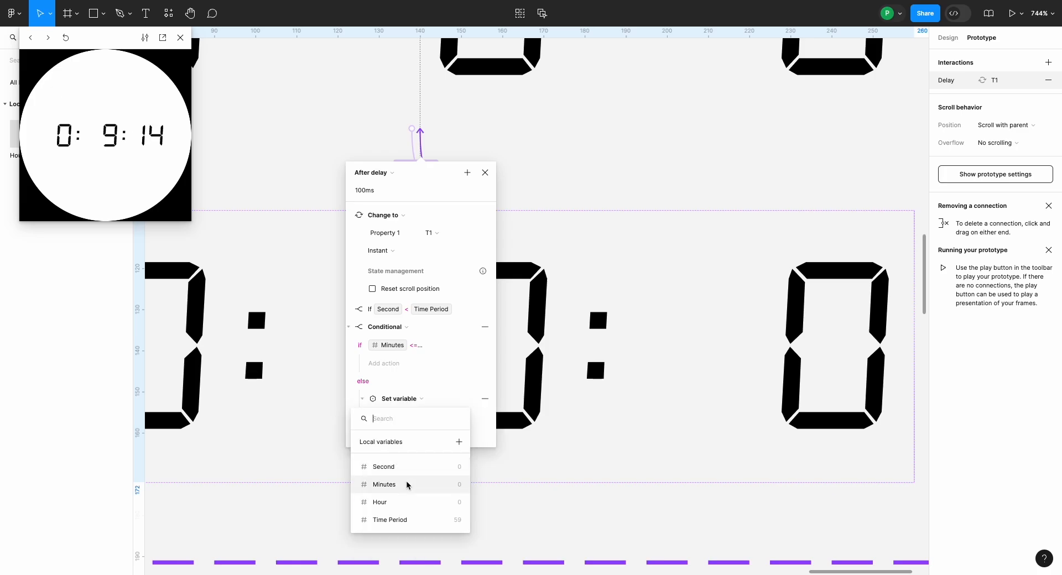
pyautogui.click(408, 486)
pyautogui.write('0')
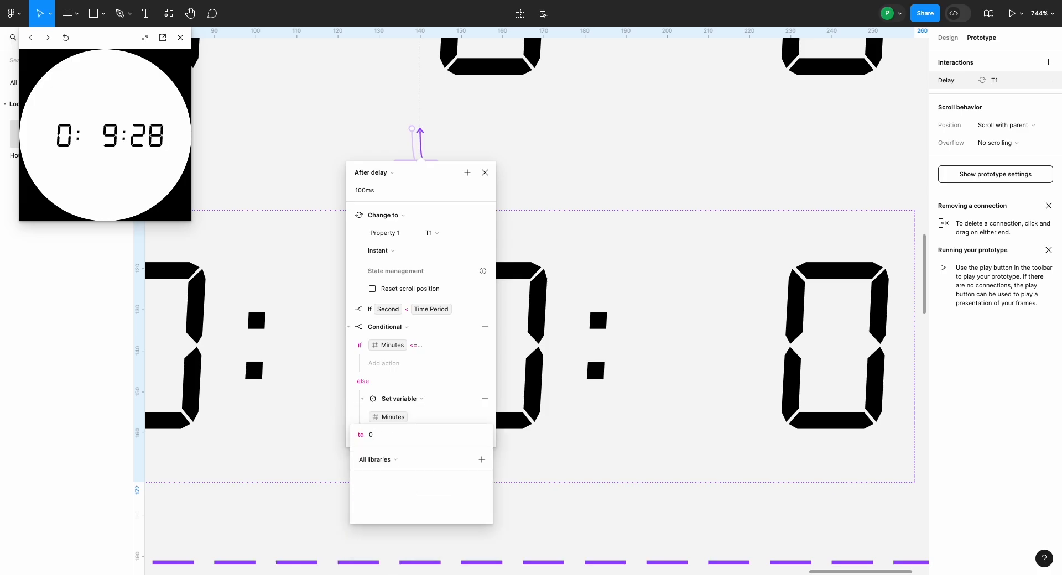
pyautogui.press('Return')
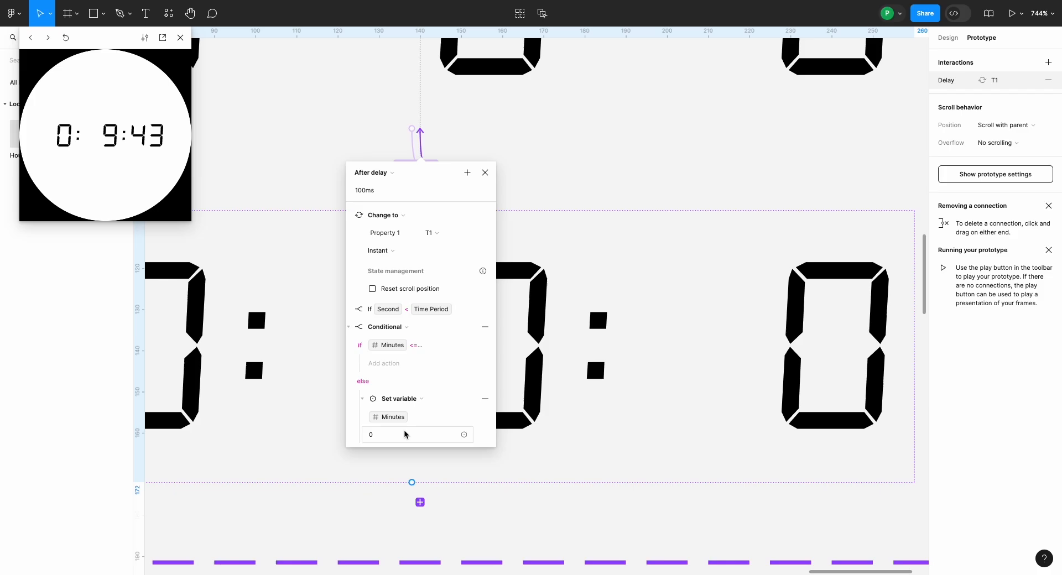
# Step: Set the interaction's delay to 1 ms to speed up the timer test
pyautogui.click(376, 194)
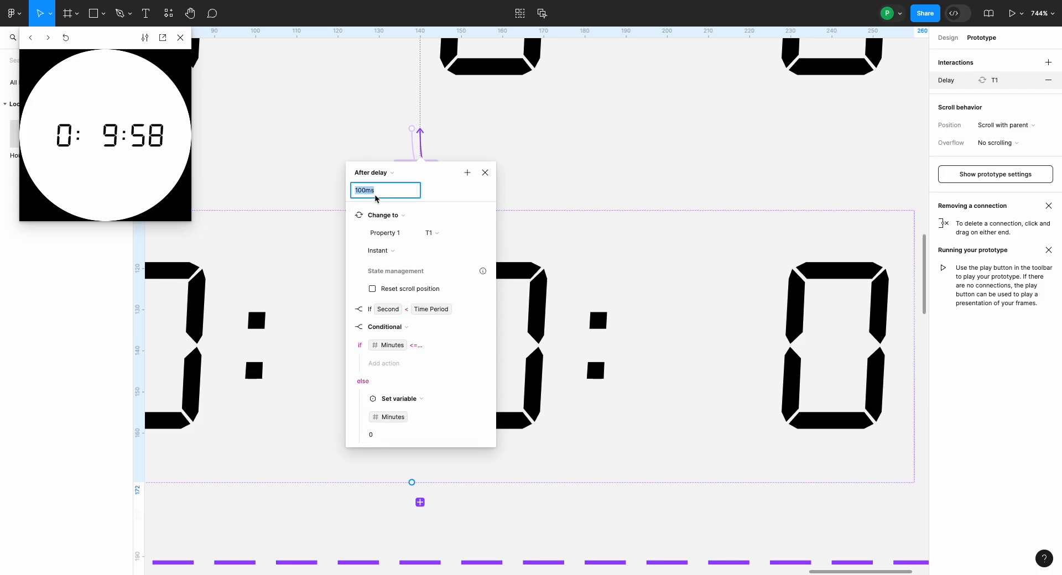
pyautogui.write('1')
pyautogui.press('Return')
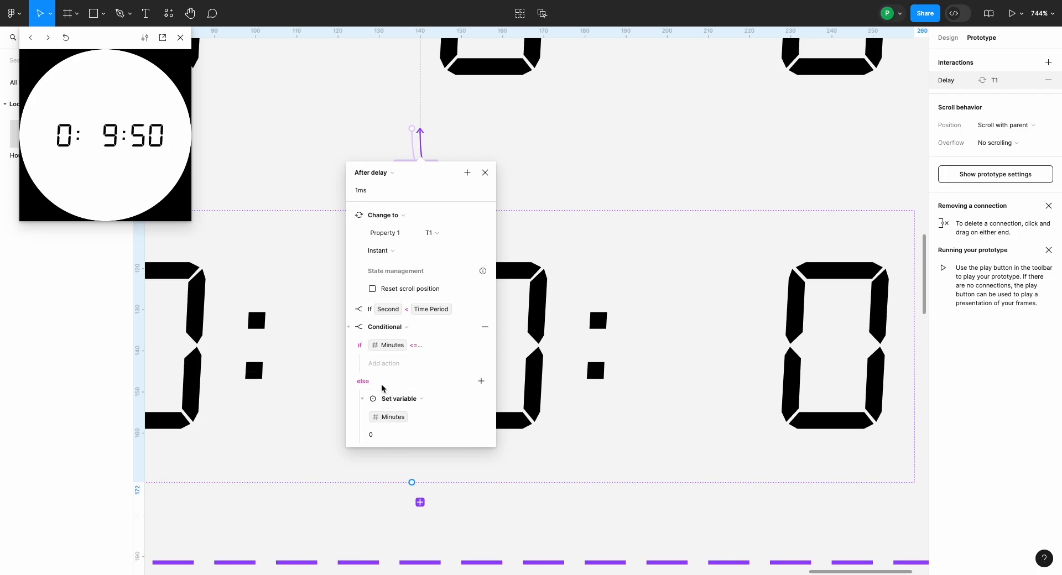
# Step: Add another Set variable action under the Minutes conditional's else branch that sets Hour to Hour + 1
pyautogui.click(481, 382)
pyautogui.click(506, 449)
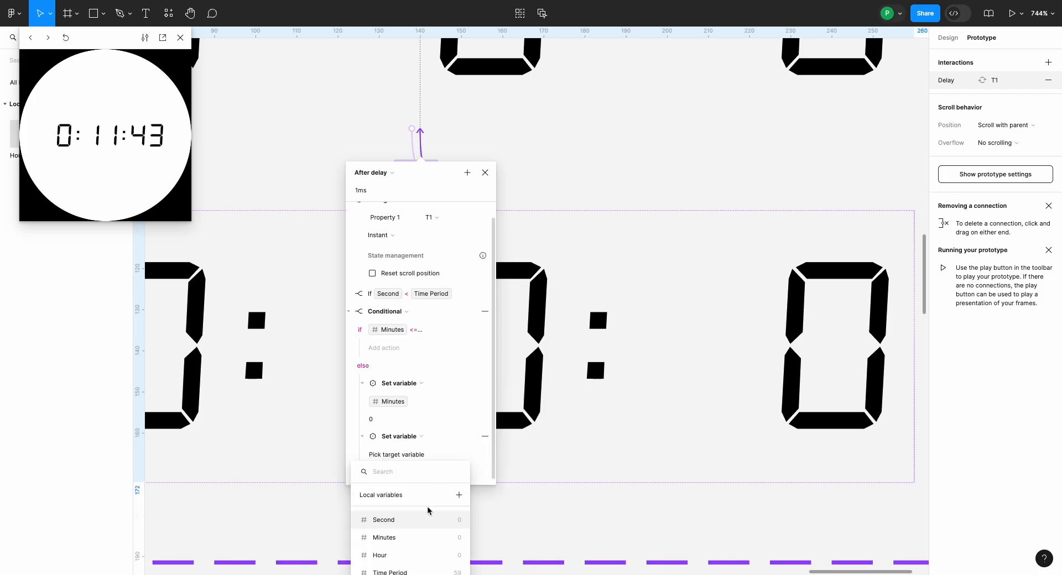
pyautogui.click(416, 556)
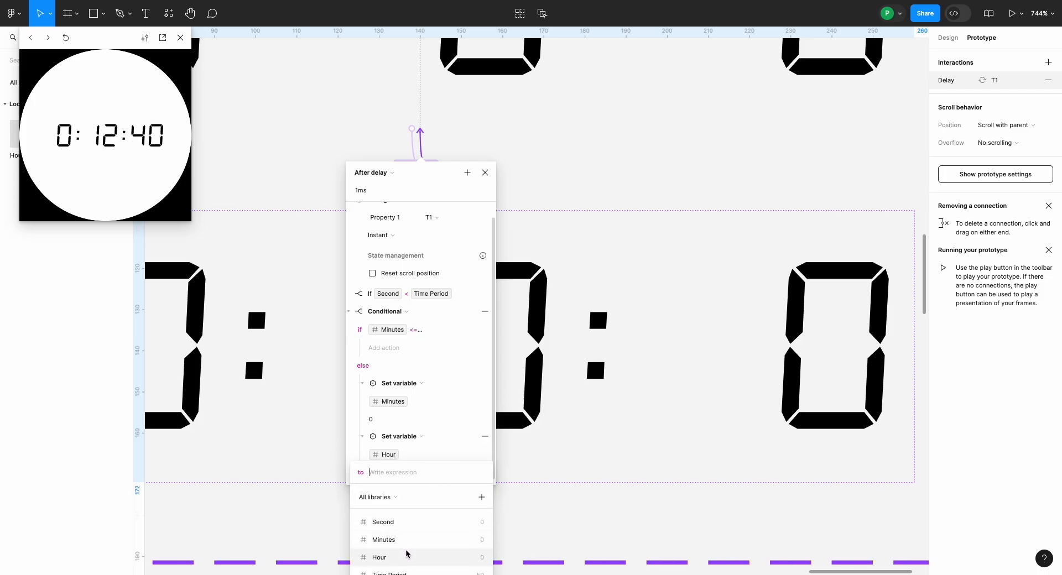
pyautogui.click(406, 557)
pyautogui.write('+ ')
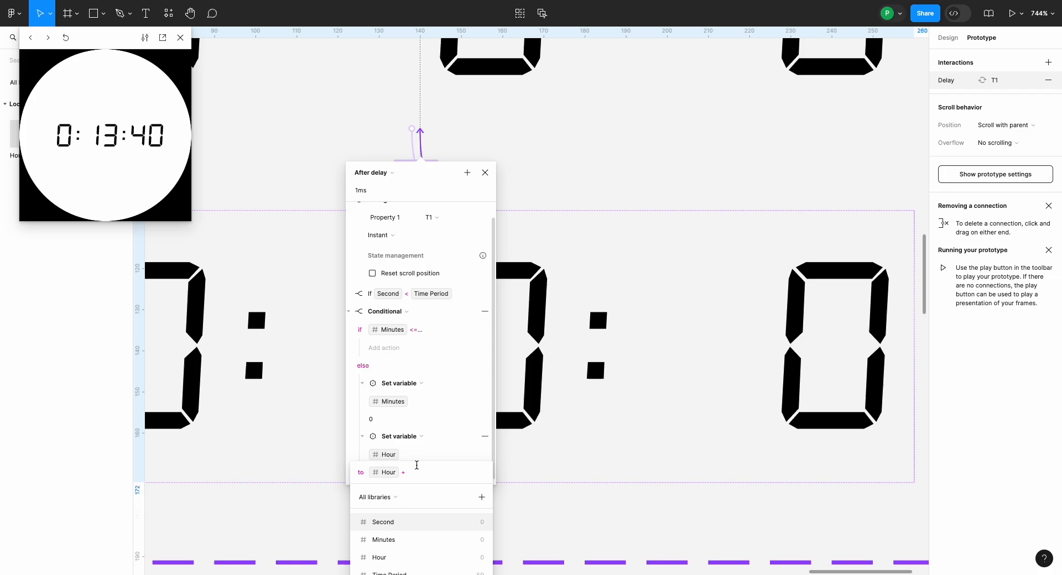
pyautogui.write('1')
pyautogui.press('Return')
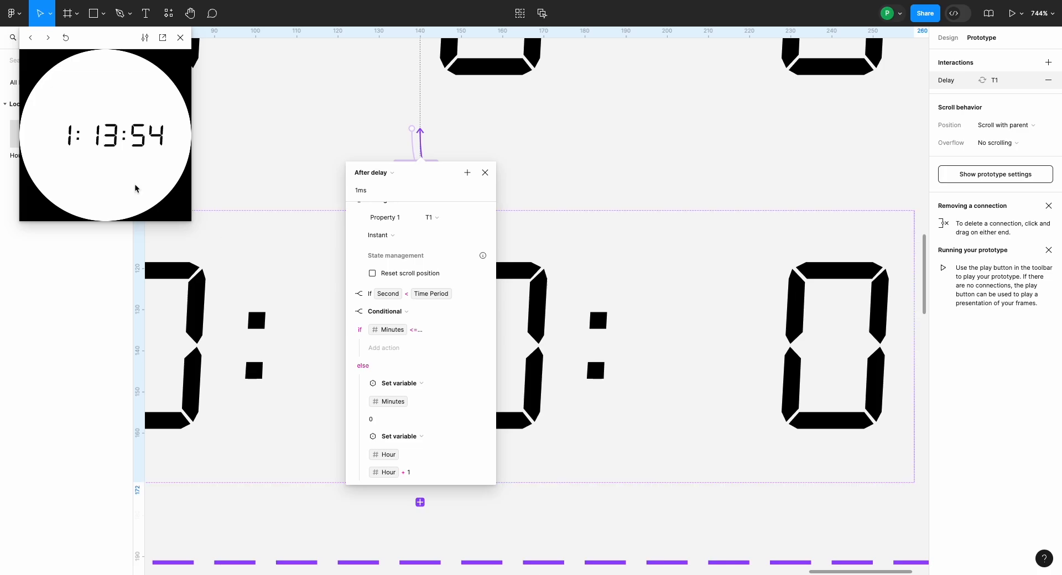
# Step: Set the After delay interaction's delay to 999 ms and close the inline preview
pyautogui.click(383, 194)
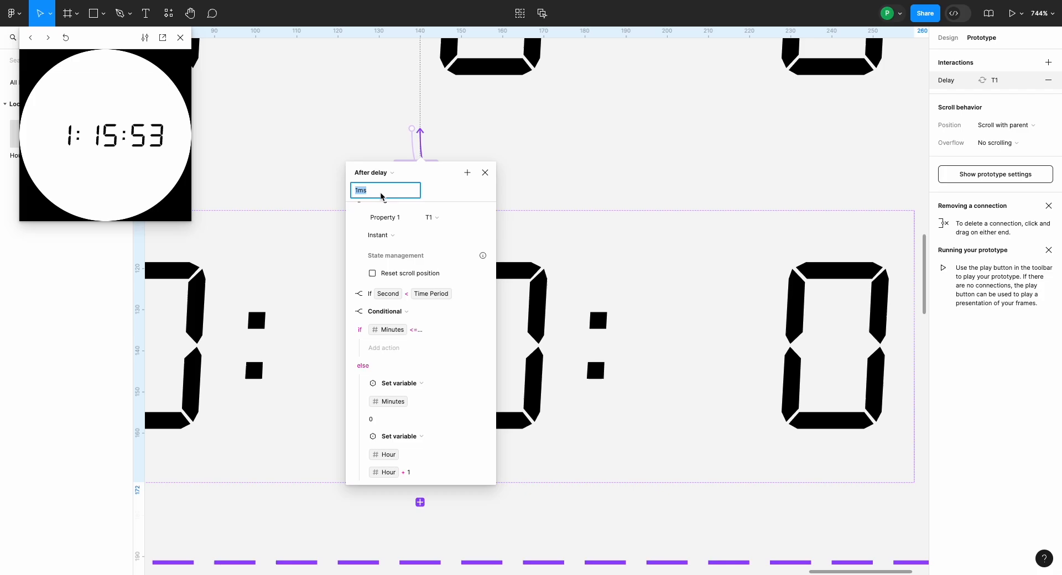
pyautogui.write('999')
pyautogui.press('Return')
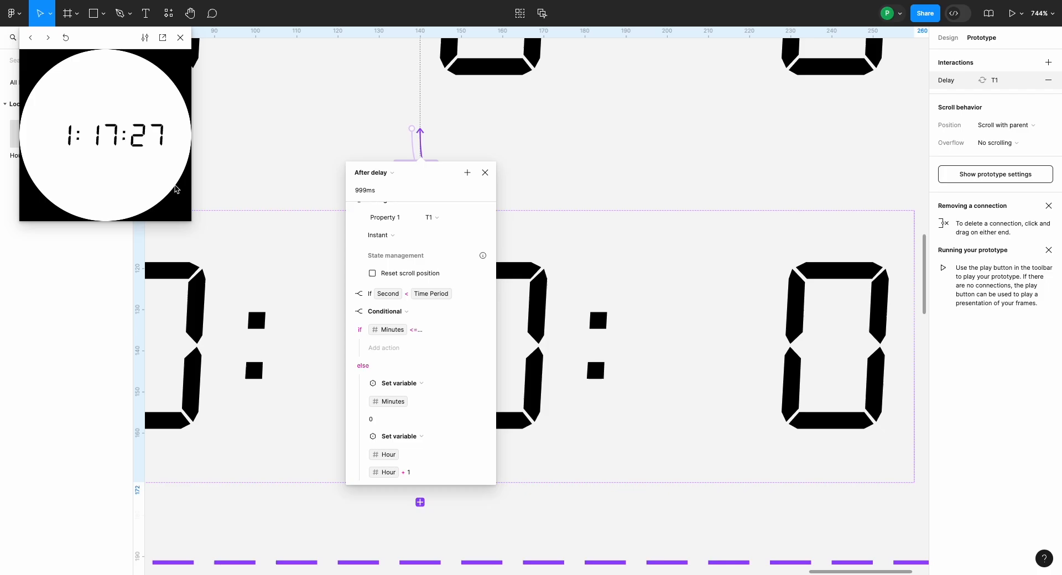
pyautogui.click(181, 38)
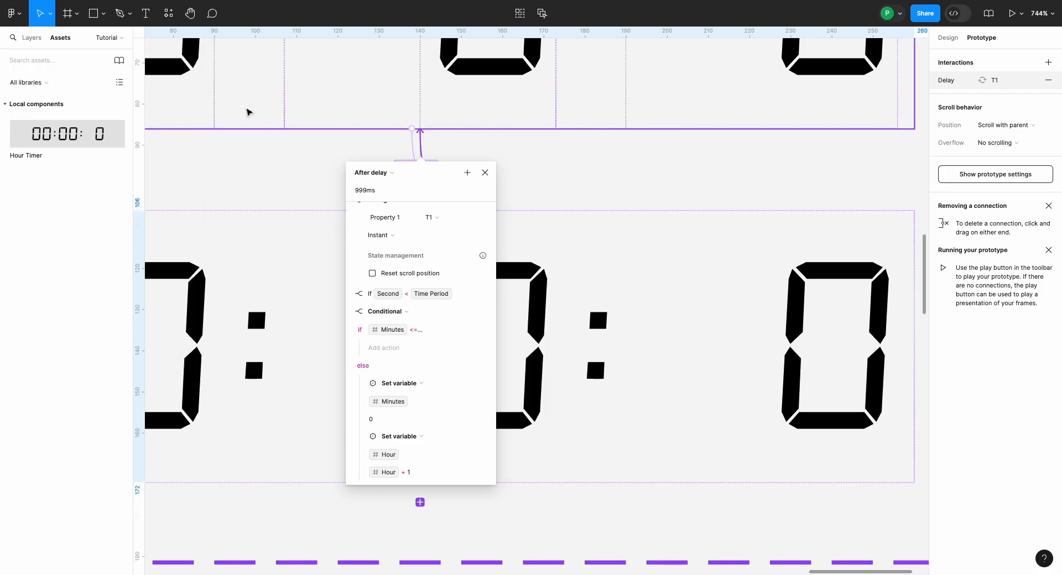
# Step: Close the interaction details and examine the Hour Timer component set and the alarm clock's display in the phone frame
pyautogui.click(279, 149)
pyautogui.scroll(-6, 271, 144)
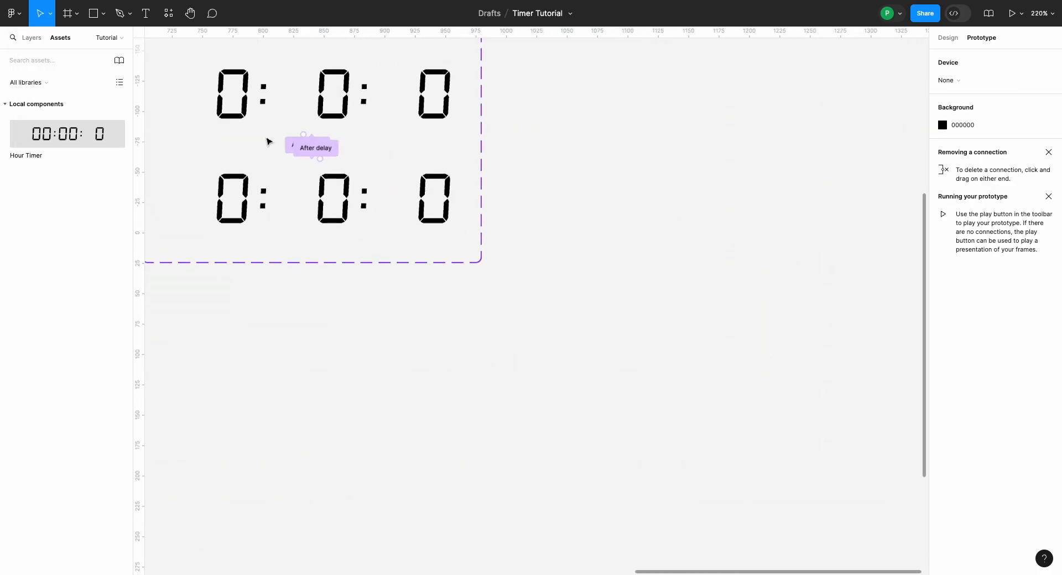
pyautogui.scroll(1, 266, 141)
pyautogui.hscroll(-1, 266, 142)
pyautogui.scroll(-4, 266, 142)
pyautogui.hscroll(-1, 266, 142)
pyautogui.scroll(1, 266, 142)
pyautogui.scroll(4, 266, 142)
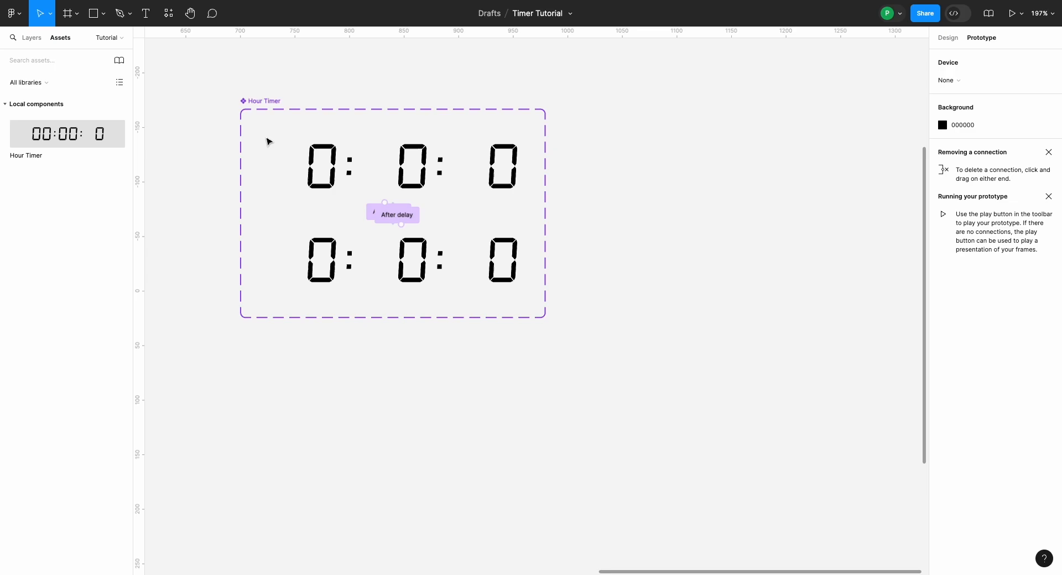
pyautogui.scroll(-5, 266, 142)
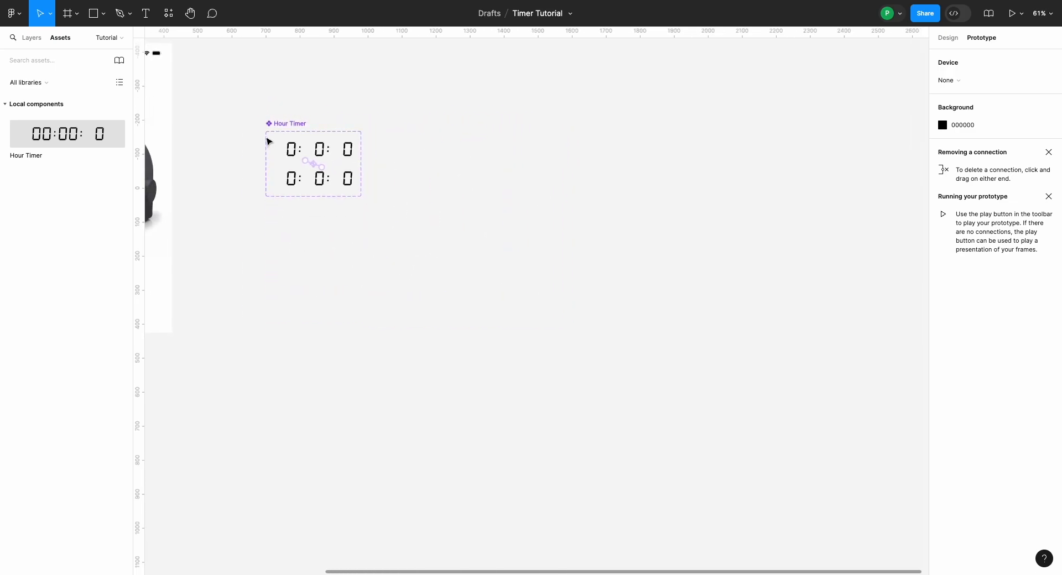
pyautogui.hscroll(-3, 268, 141)
pyautogui.scroll(4, 268, 142)
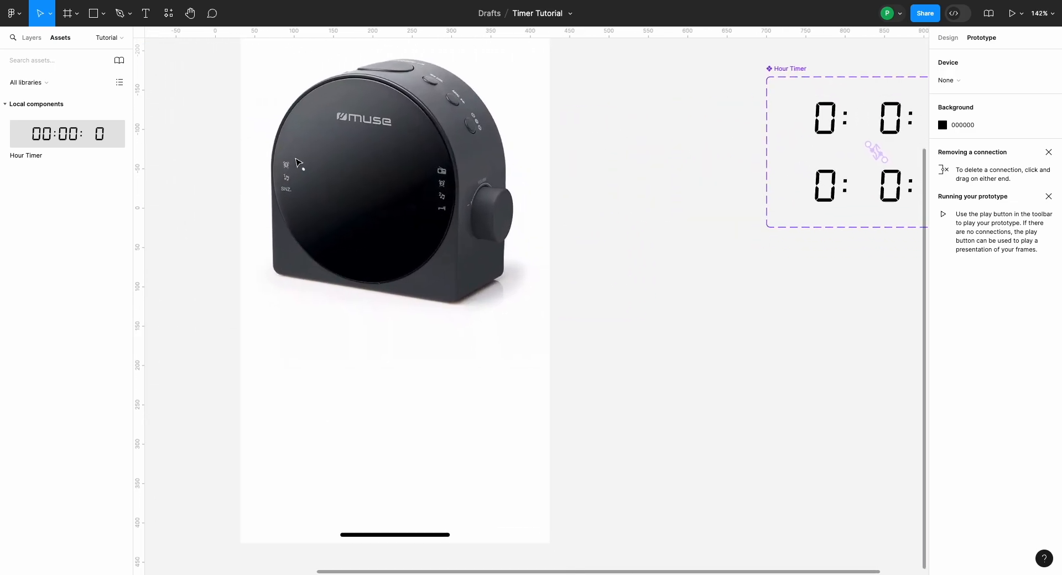
pyautogui.scroll(2, 346, 193)
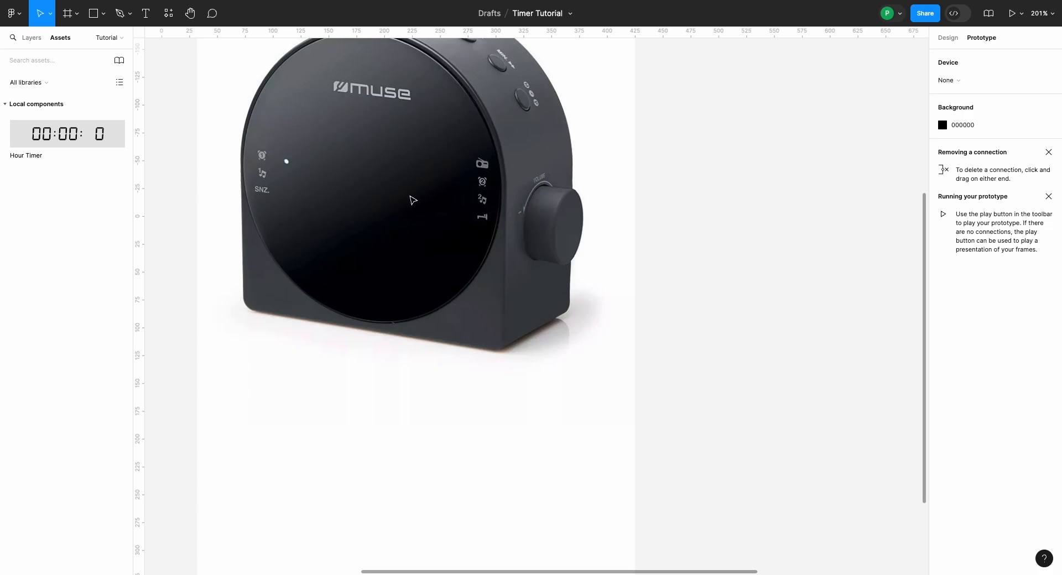
pyautogui.scroll(-3, 412, 200)
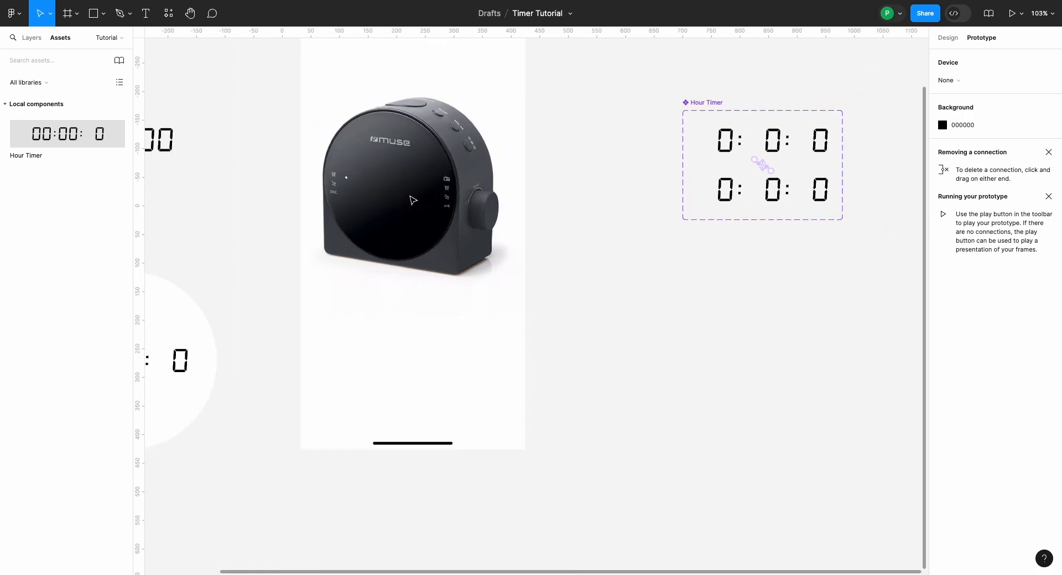
# Step: Duplicate the Hour Timer component set and place the copy beside the original, roughly aligned with its top edge
pyautogui.hscroll(5, 413, 200)
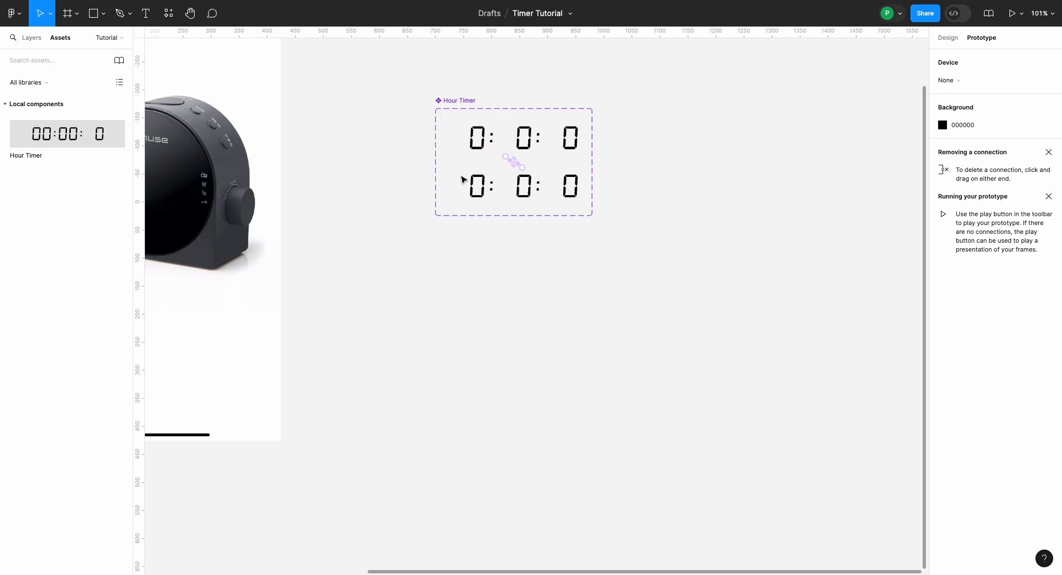
pyautogui.hscroll(3, 360, 142)
pyautogui.click(390, 115)
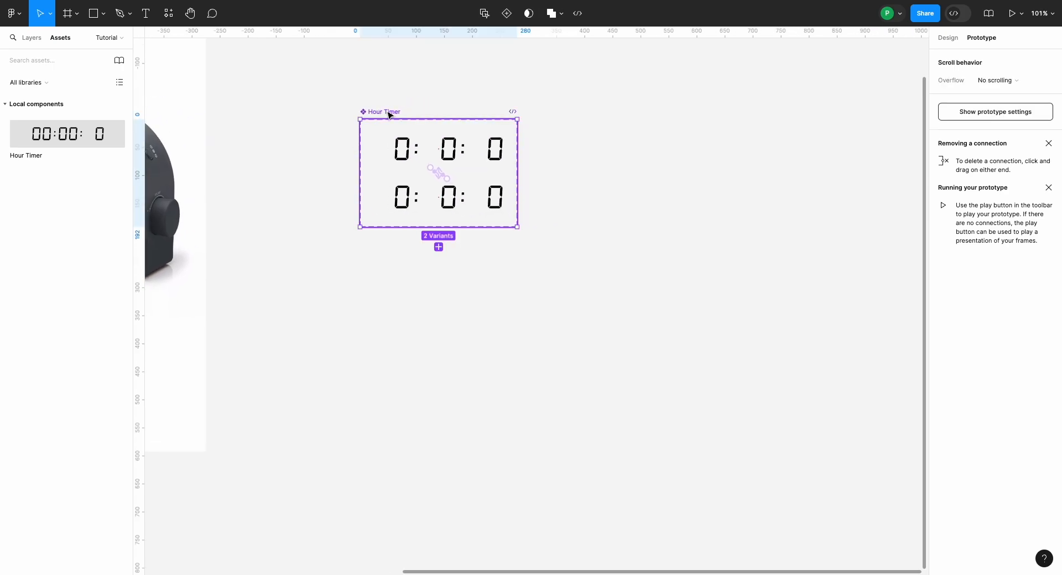
pyautogui.hotkey('ctrl', 'd')
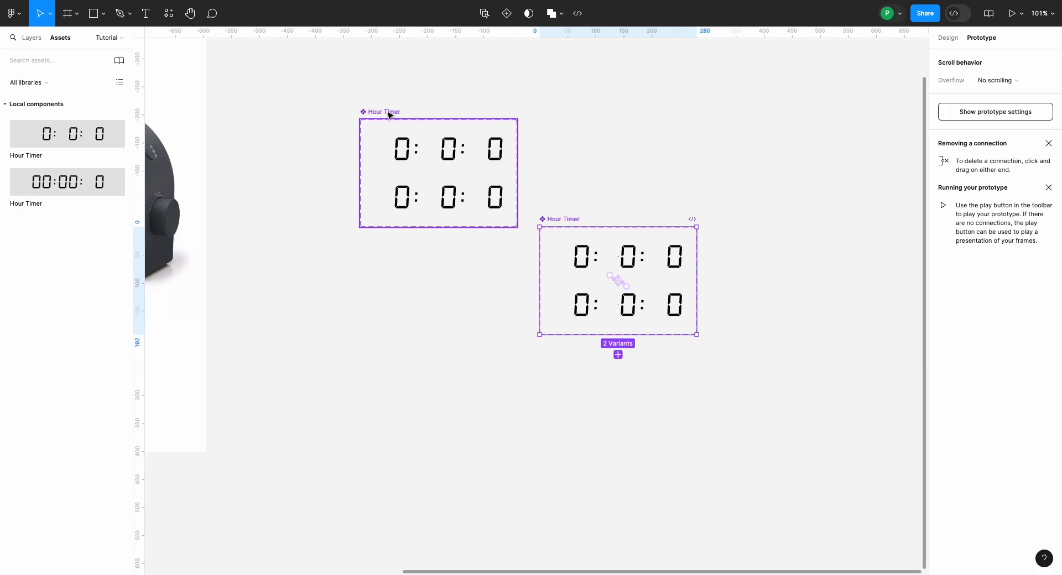
pyautogui.moveTo(575, 219); pyautogui.dragTo(595, 114)
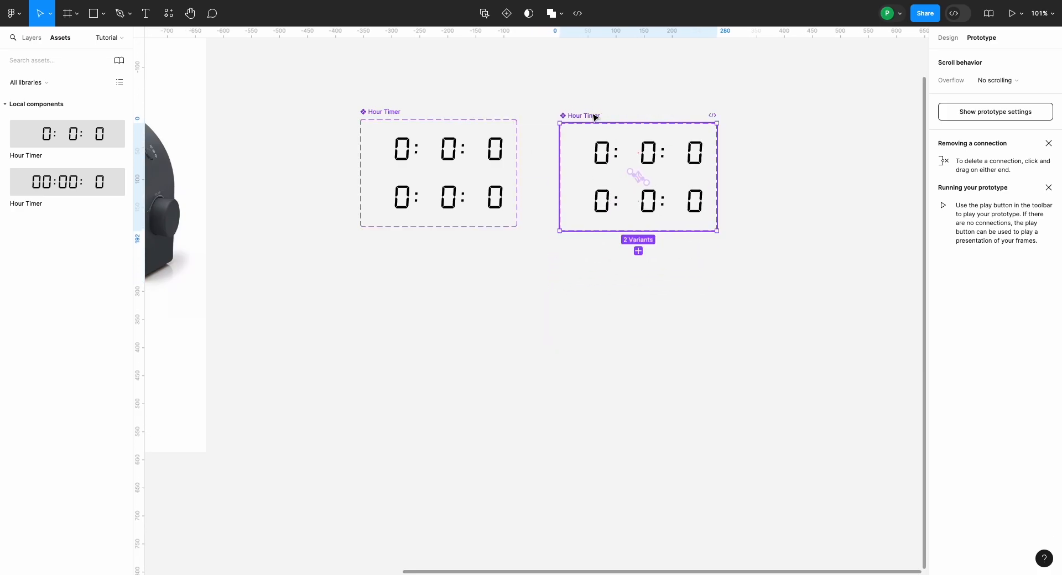
# Step: Rename the duplicated component set as Minute Timer
pyautogui.doubleClick(583, 115)
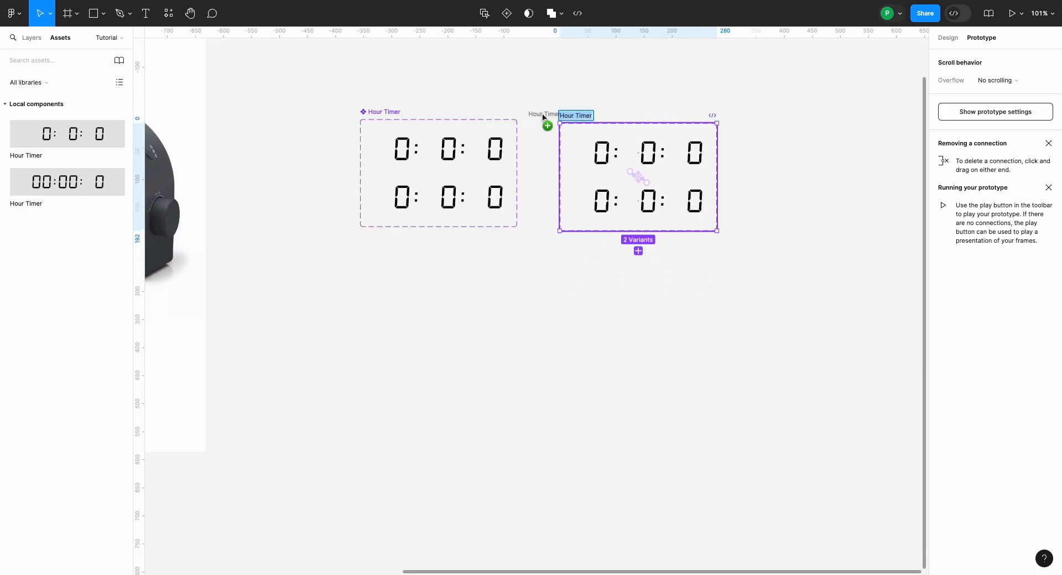
pyautogui.click(575, 115)
pyautogui.press('BackSpace')
pyautogui.press('BackSpace')
pyautogui.press('BackSpace')
pyautogui.press('BackSpace')
pyautogui.press('BackSpace')
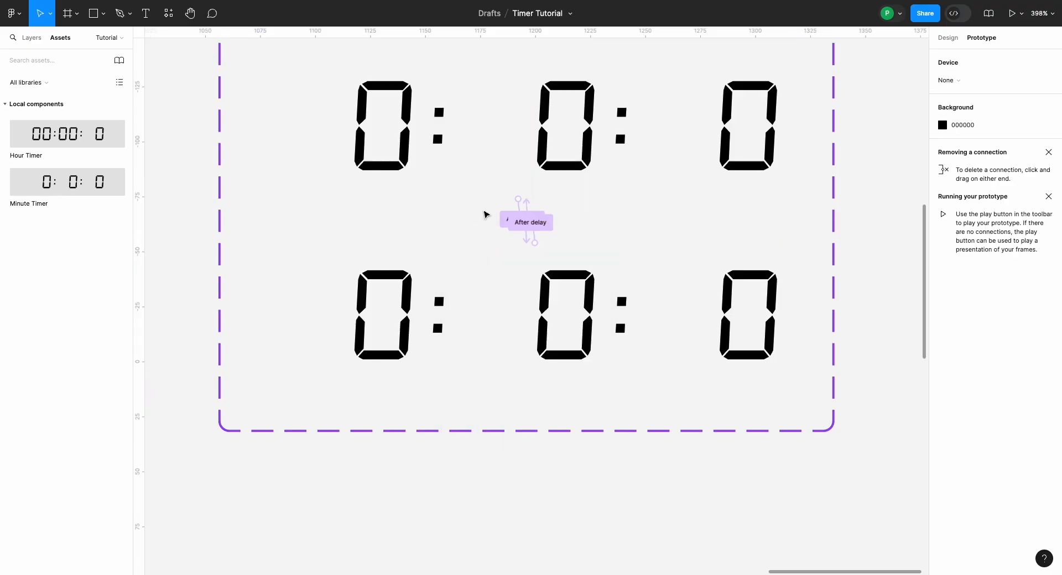
# Step: Remove the Set Hour action from the Minute Timer's After delay interaction to T1, and delete the hour digit and first colon from both variants
pyautogui.click(527, 210)
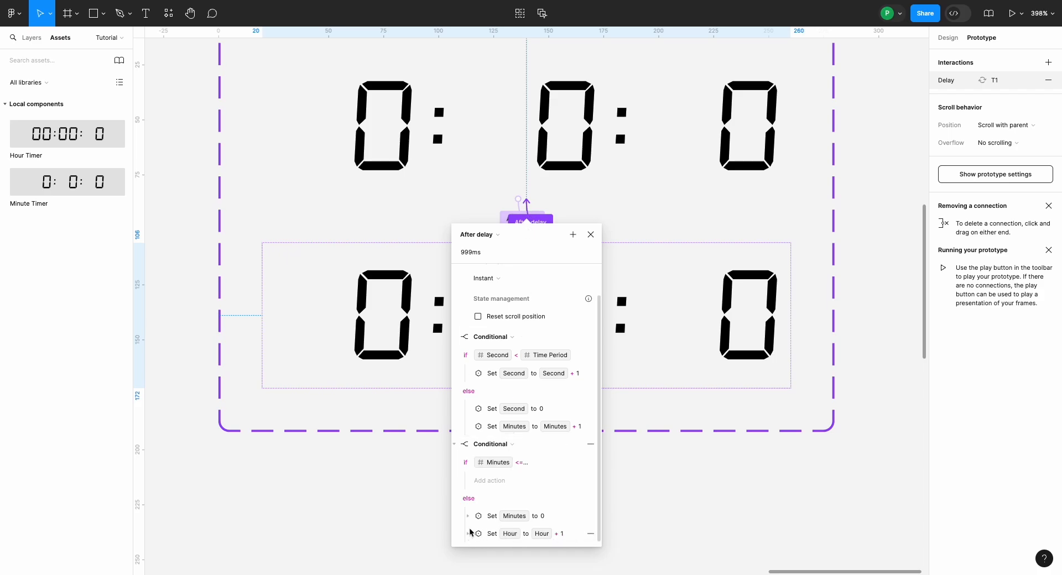
pyautogui.click(590, 534)
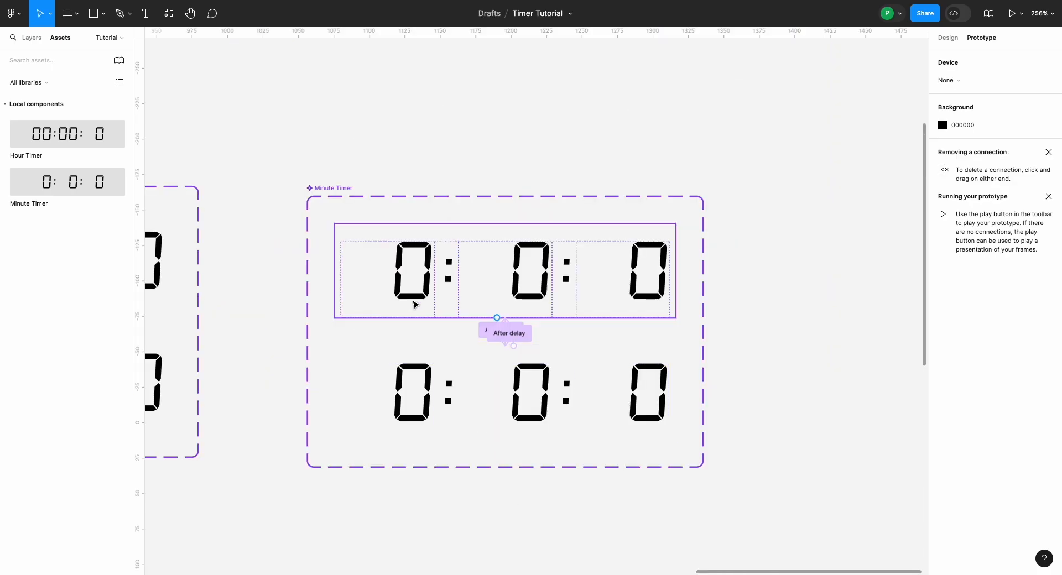
pyautogui.doubleClick(410, 275)
pyautogui.keyDown('shift'); pyautogui.click(417, 384); pyautogui.keyUp('shift')
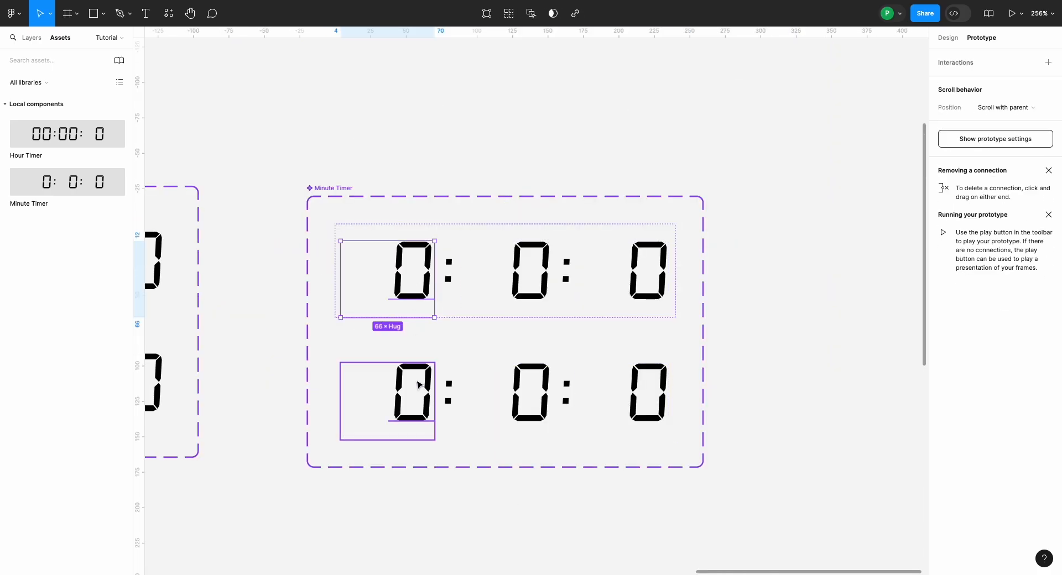
pyautogui.press('Delete')
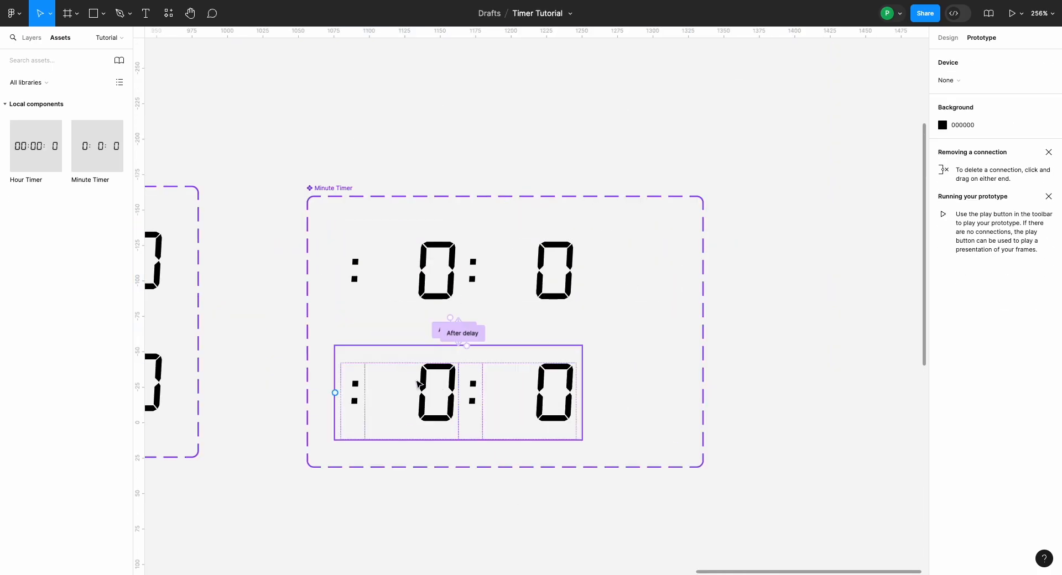
pyautogui.click(357, 274)
pyautogui.keyDown('shift'); pyautogui.click(355, 384); pyautogui.keyUp('shift')
pyautogui.press('Delete')
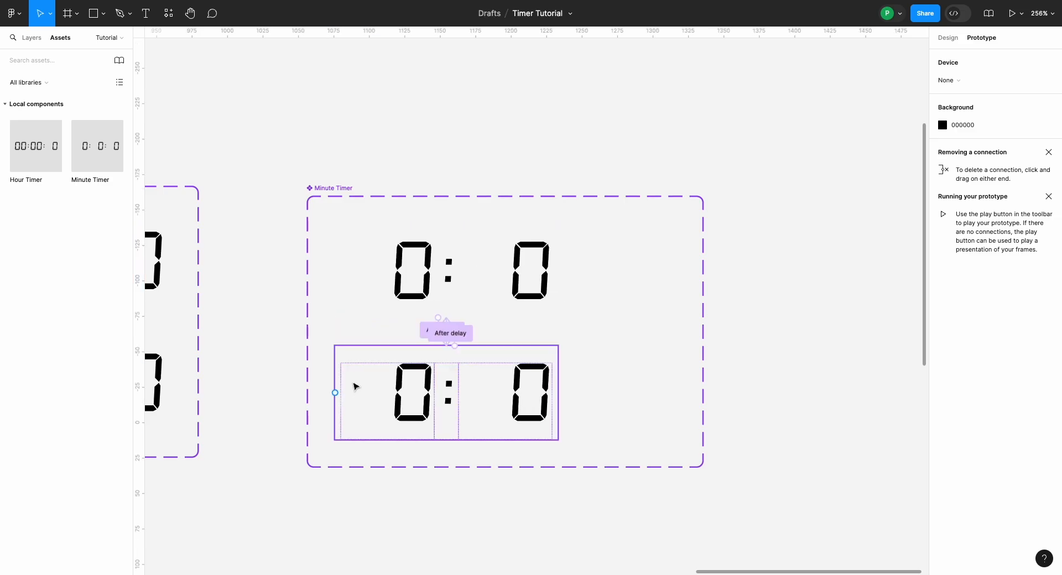
# Step: Narrow the Minute Timer component set's frame to about 210 px wide so it fits the remaining digits
pyautogui.click(326, 193)
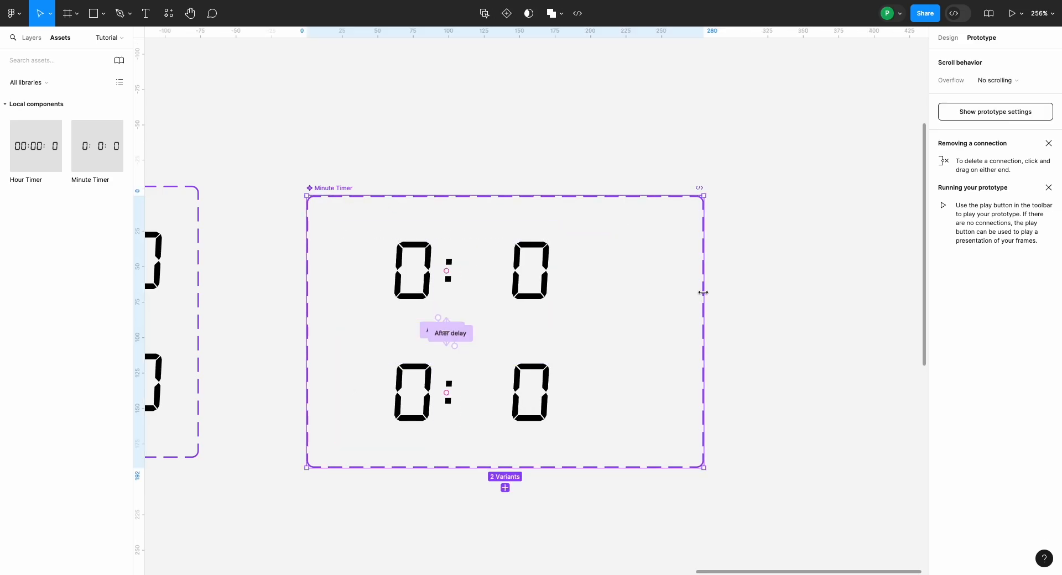
pyautogui.moveTo(703, 297); pyautogui.dragTo(606, 297)
pyautogui.click(646, 303)
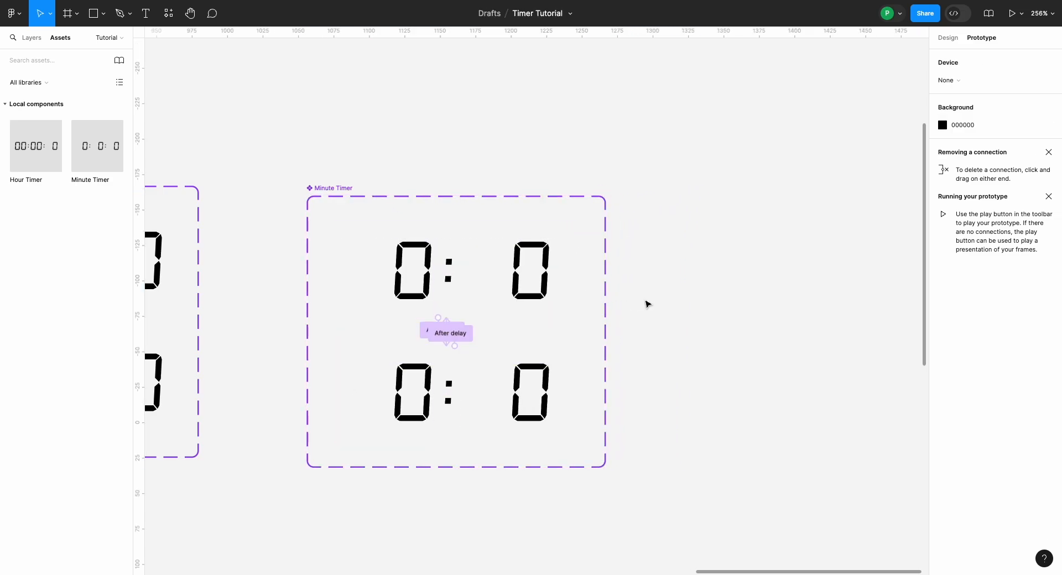
# Step: Replace the Hour Timer instance in the Test Prototype frame with a copy of Minute Timer's T1 variant and center it horizontally
pyautogui.scroll(-5, 520, 276)
pyautogui.scroll(-5, 517, 280)
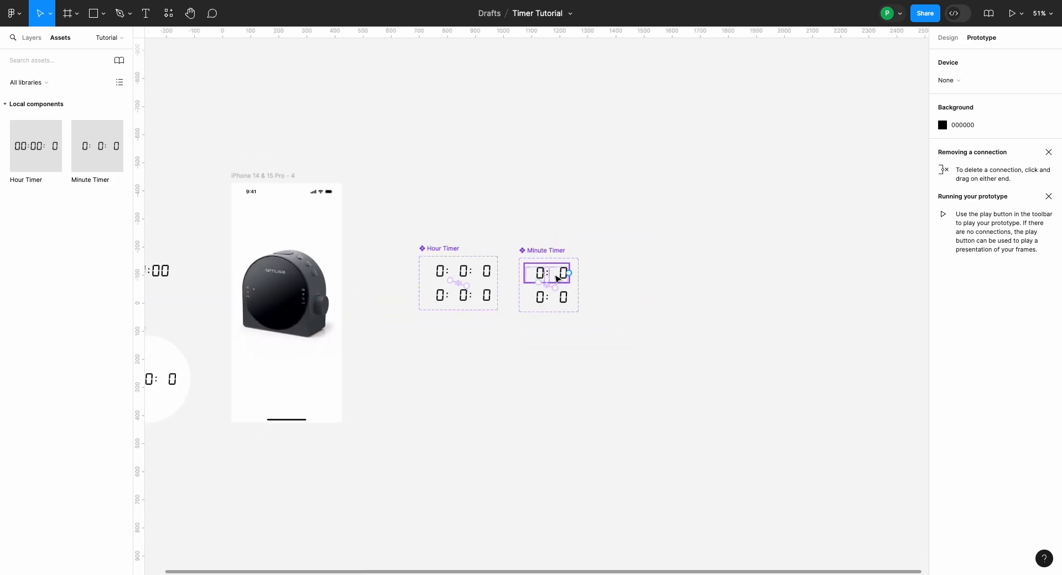
pyautogui.click(557, 279)
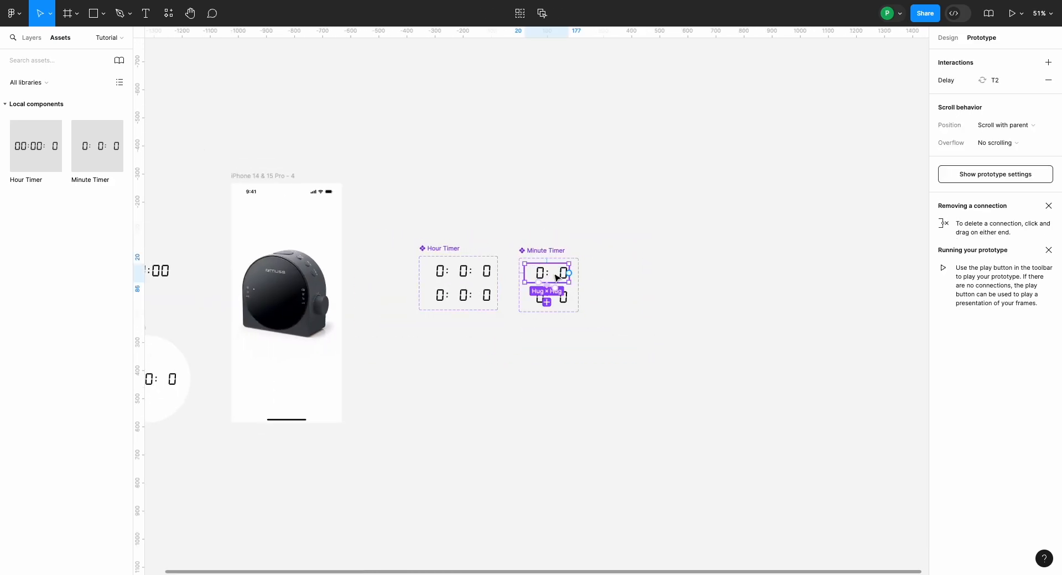
pyautogui.hscroll(-8, 557, 278)
pyautogui.click(374, 371)
pyautogui.rightClick(374, 373)
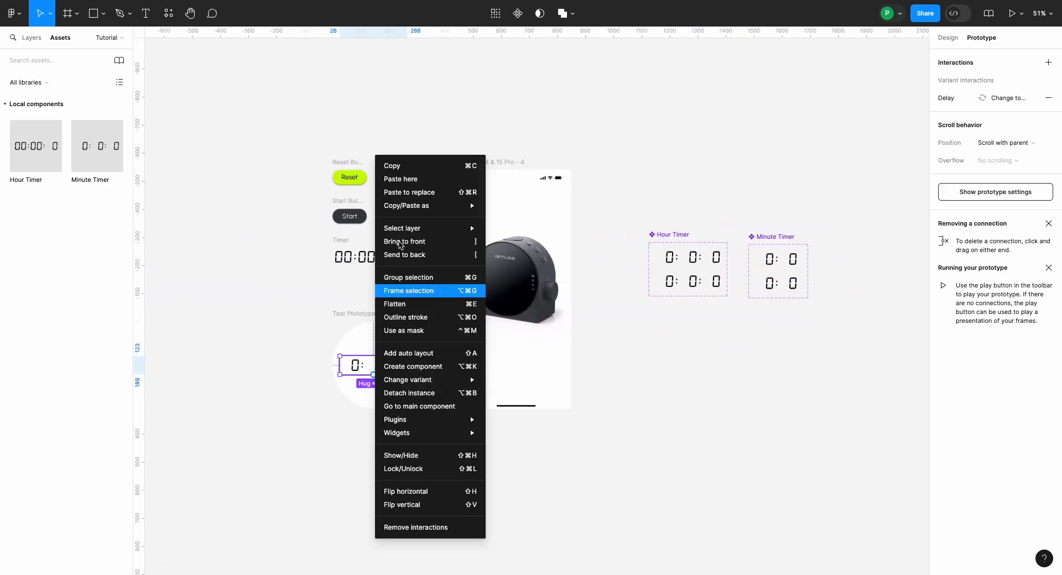
pyautogui.click(407, 194)
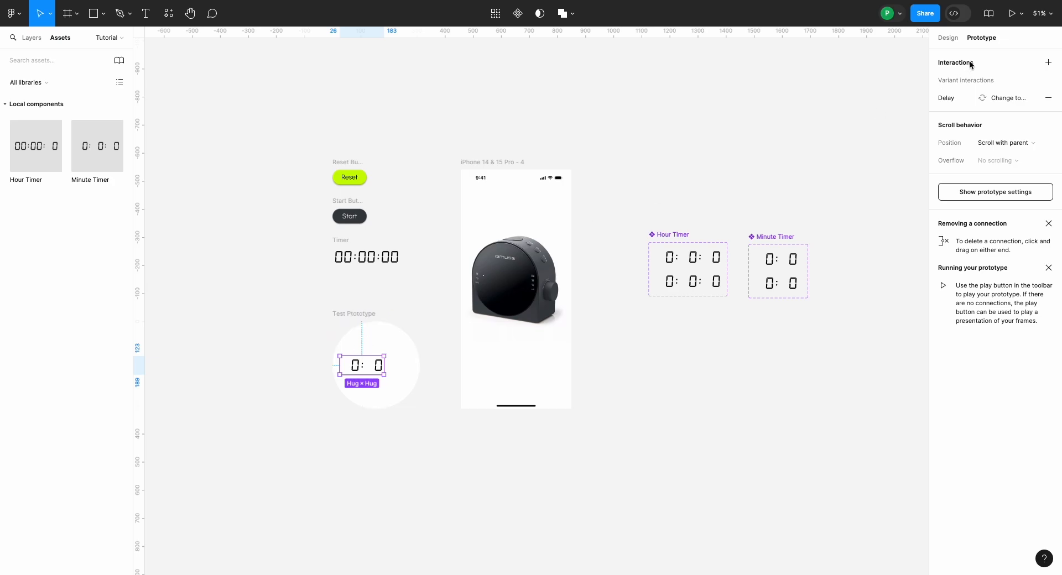
pyautogui.click(948, 38)
pyautogui.click(960, 57)
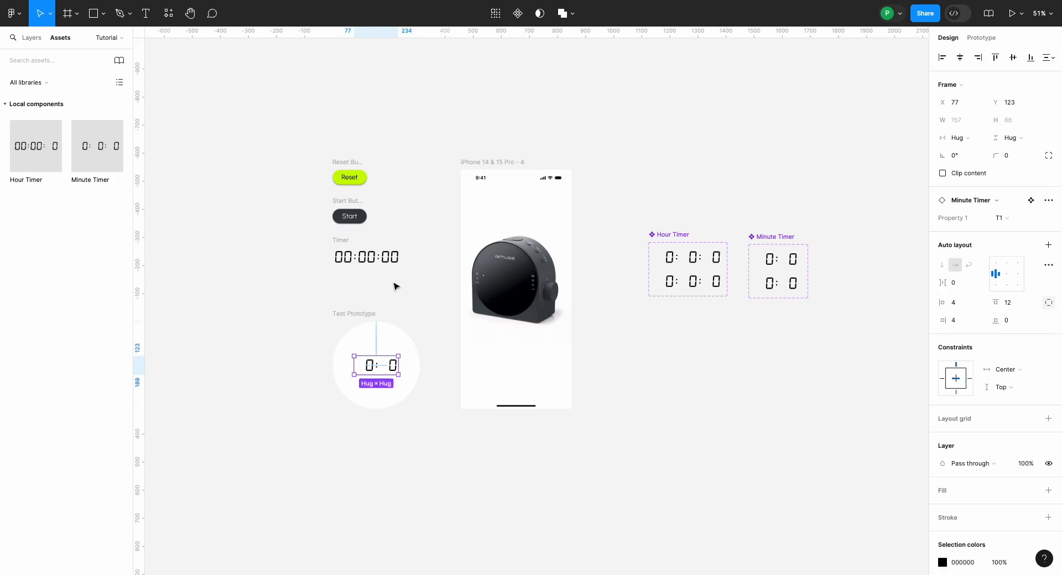
# Step: Run the Test Prototype frame in the inline preview
pyautogui.click(365, 314)
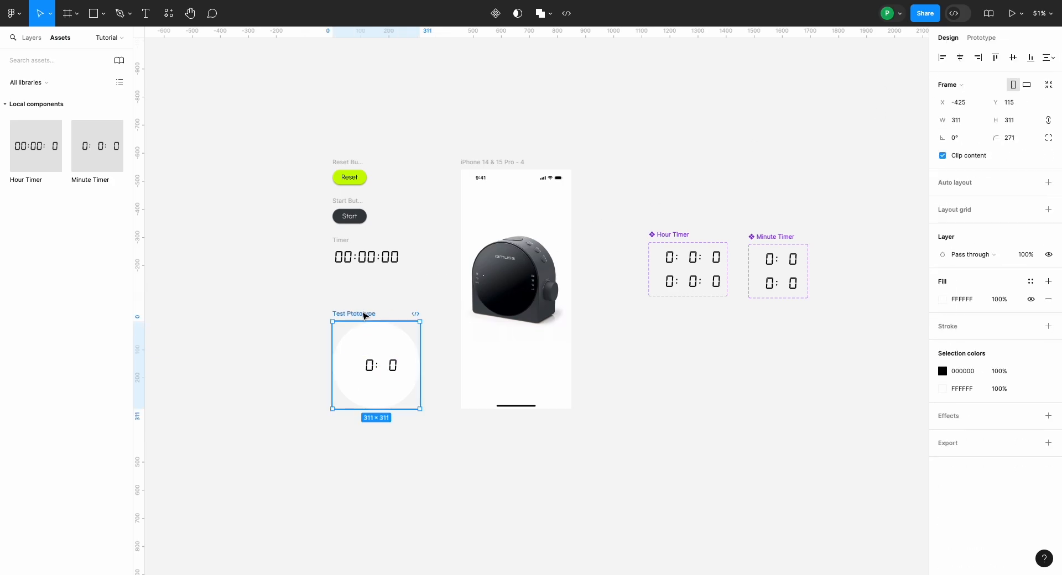
pyautogui.hotkey('shift', 'space')
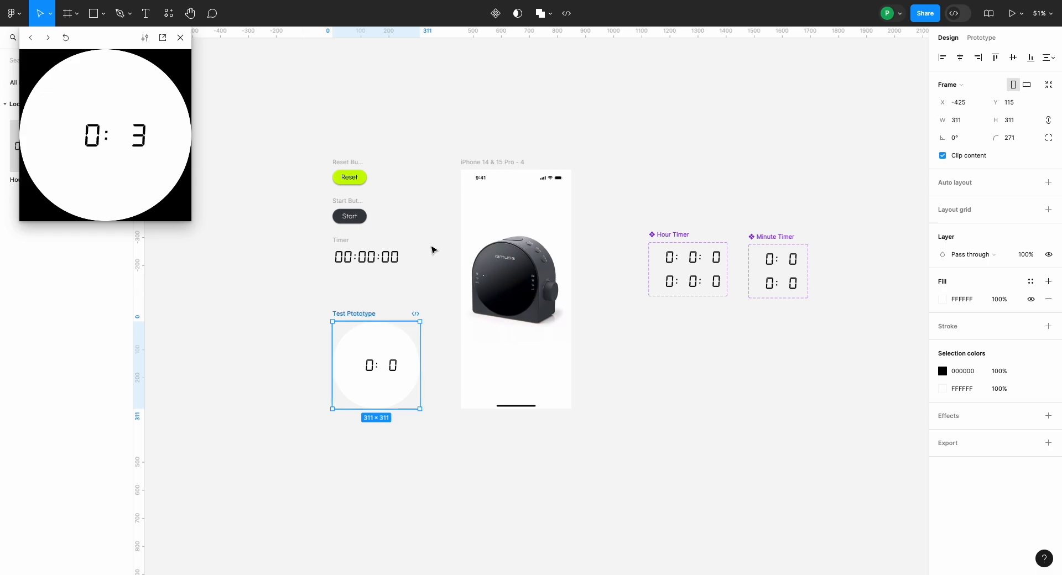
# Step: Set the delay of the Minute Timer's After delay interaction leading to T1 to 10 ms
pyautogui.scroll(5, 562, 292)
pyautogui.hscroll(3, 562, 291)
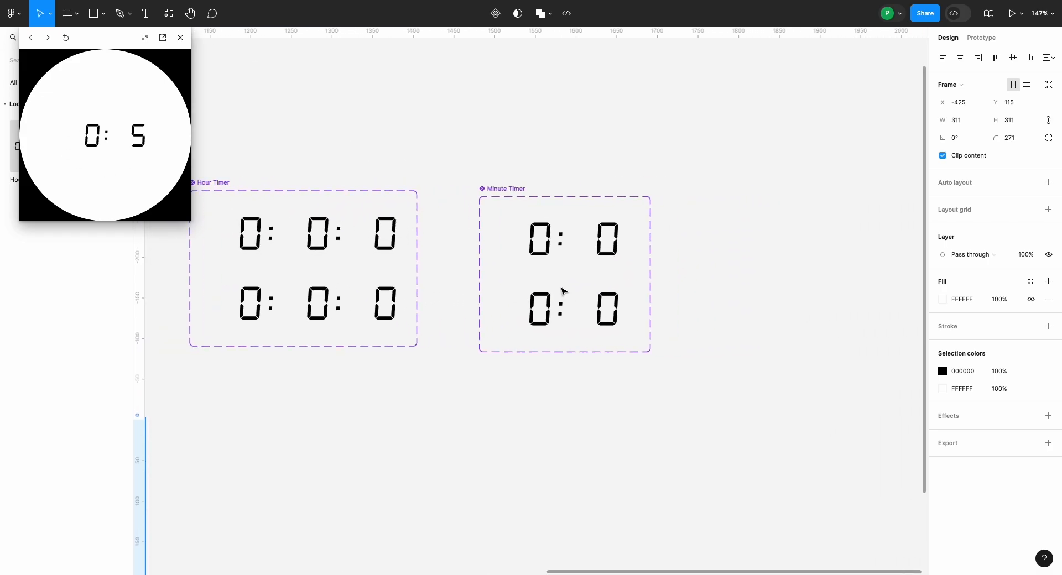
pyautogui.scroll(5, 562, 292)
pyautogui.click(602, 251)
pyautogui.click(981, 38)
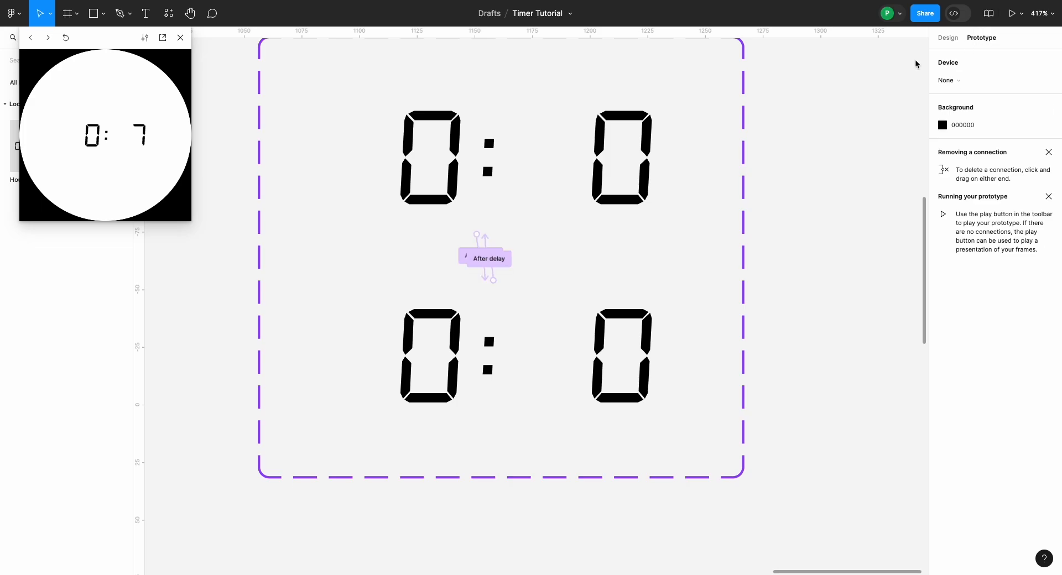
pyautogui.scroll(5, 480, 257)
pyautogui.click(496, 236)
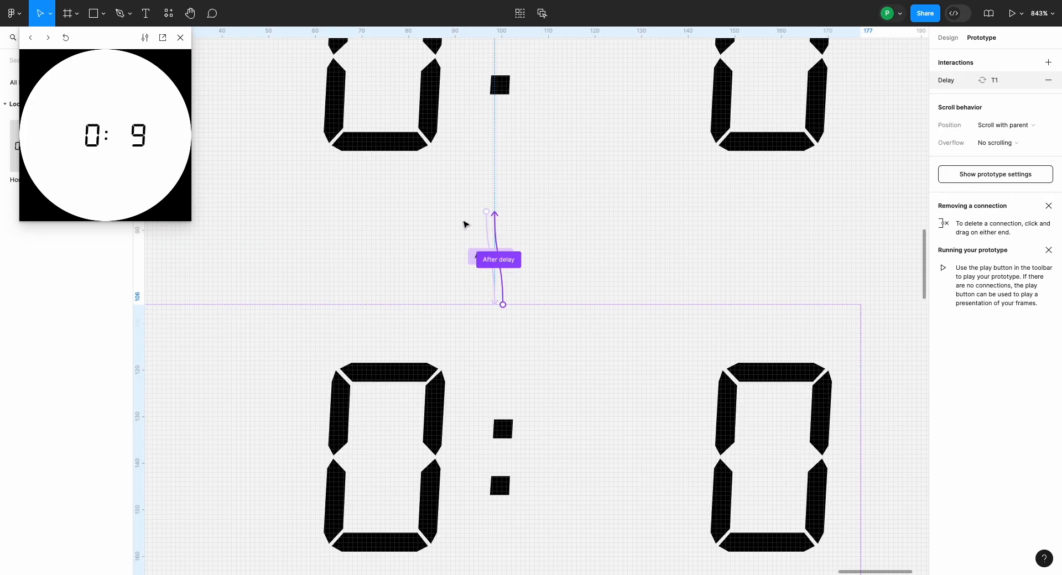
pyautogui.click(442, 278)
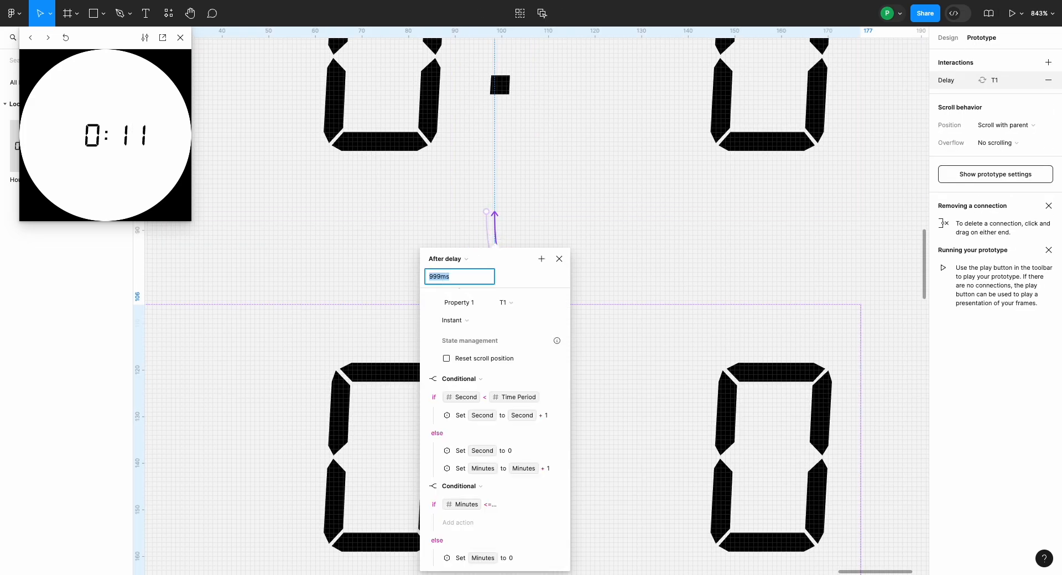
pyautogui.write('10')
pyautogui.press('Return')
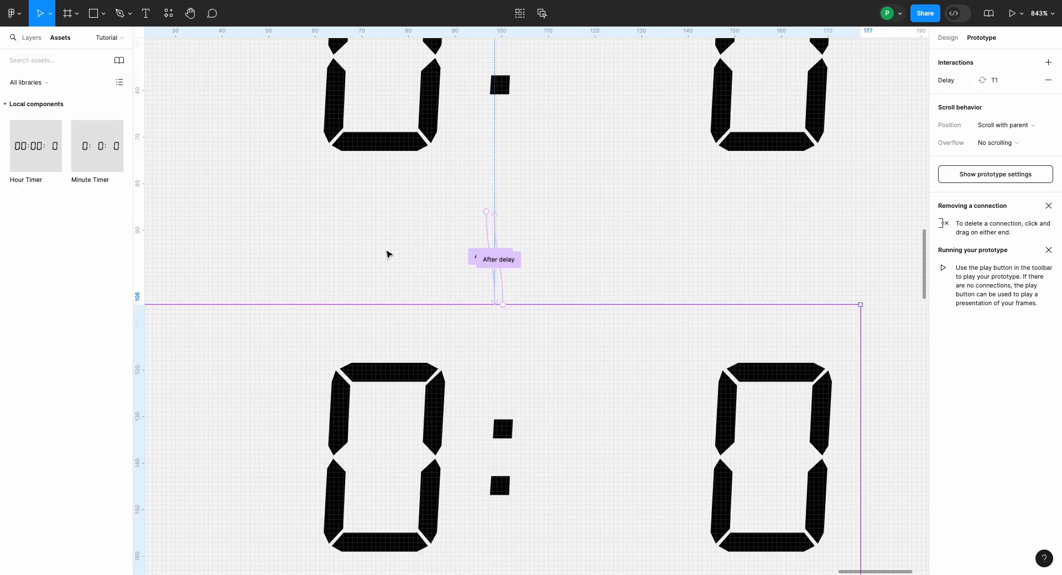
# Step: Duplicate the iPhone 14 & 15 Pro - 4 frame with the alarm clock, keeping the copy beside it
pyautogui.scroll(-10, 386, 252)
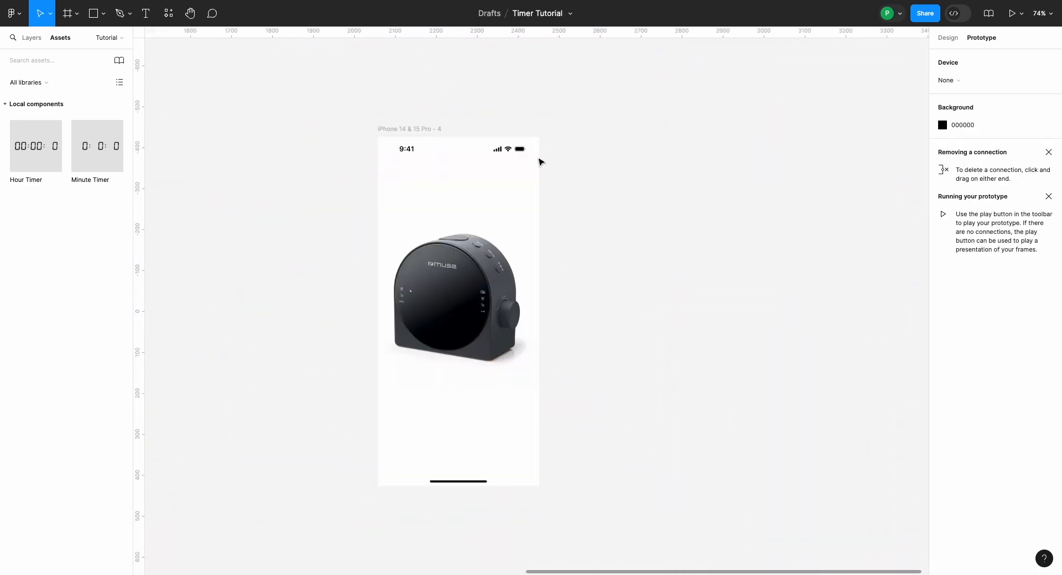
pyautogui.click(410, 130)
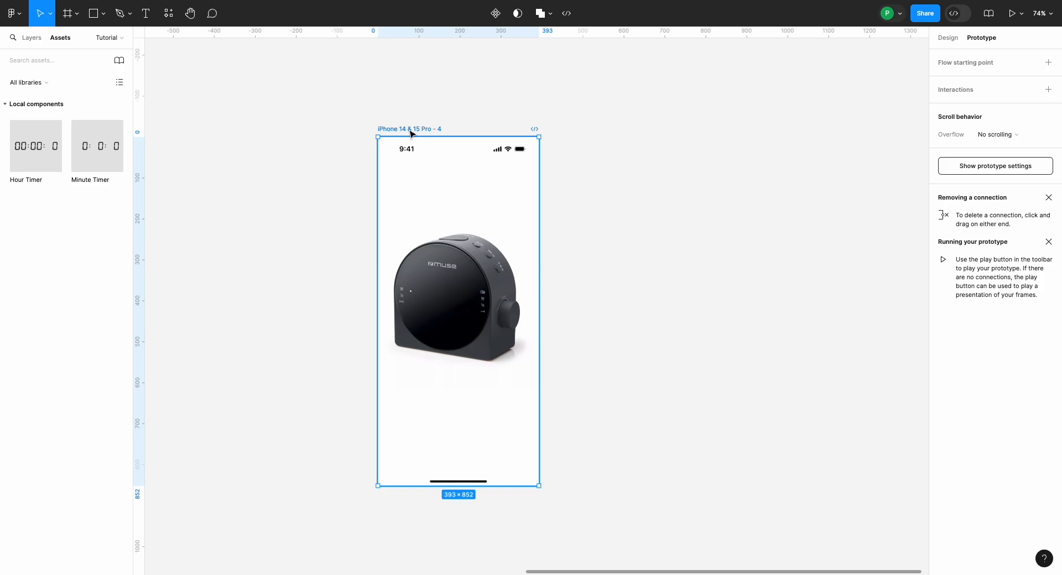
pyautogui.hotkey('ctrl', 'd')
pyautogui.click(423, 115)
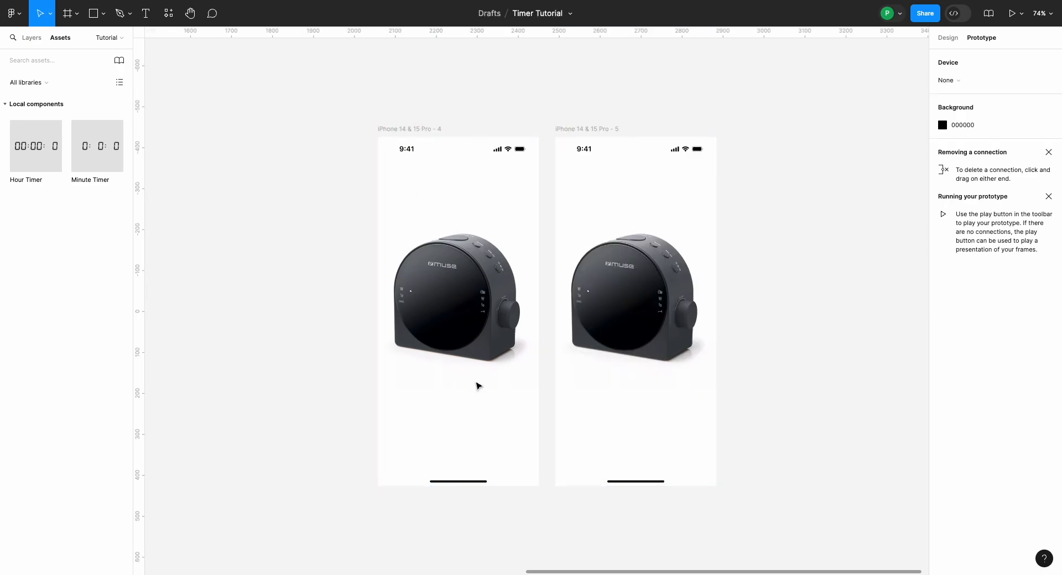
pyautogui.scroll(-10, 477, 384)
pyautogui.scroll(5, 344, 289)
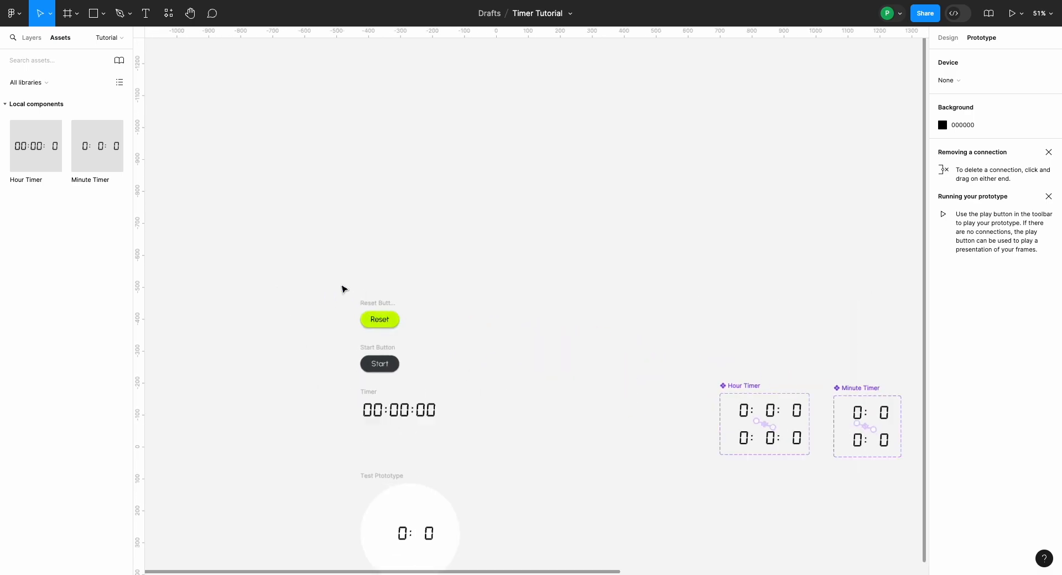
# Step: Place the Start button in the iPhone 14 & 15 Pro - 4 frame and the Reset button in frame 5, centered horizontally below the clocks
pyautogui.click(369, 358)
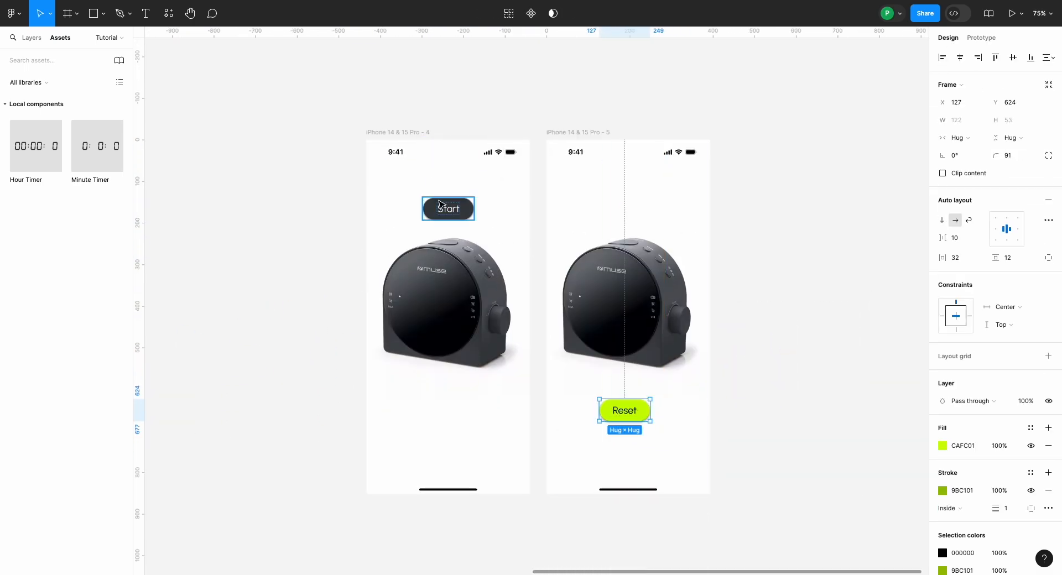
pyautogui.moveTo(439, 200); pyautogui.dragTo(436, 402)
pyautogui.keyDown('shift'); pyautogui.click(625, 410); pyautogui.keyUp('shift')
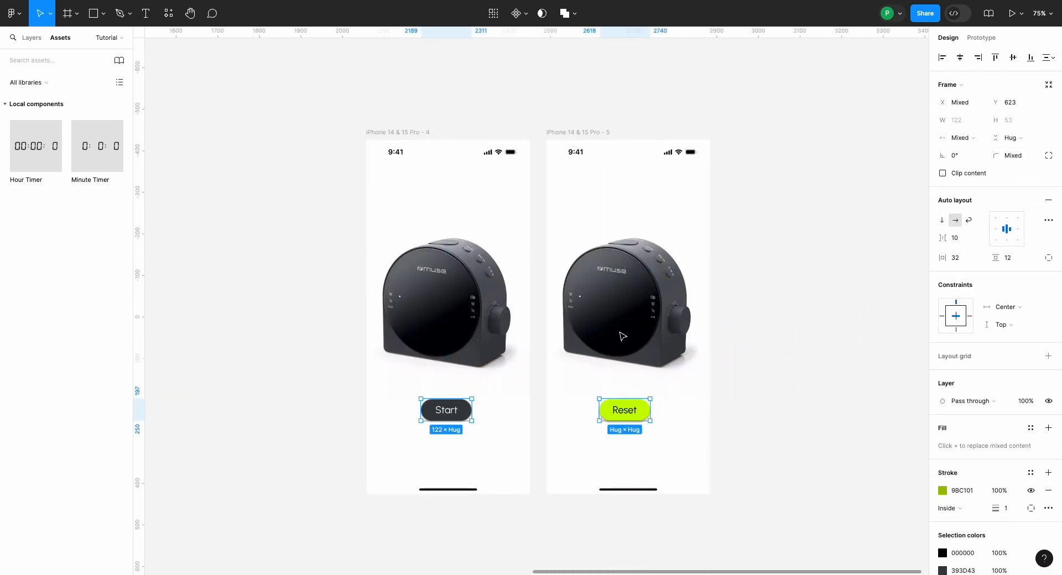
pyautogui.click(447, 411)
pyautogui.click(961, 58)
pyautogui.click(624, 410)
pyautogui.click(961, 58)
pyautogui.scroll(-1, 633, 354)
pyautogui.click(801, 391)
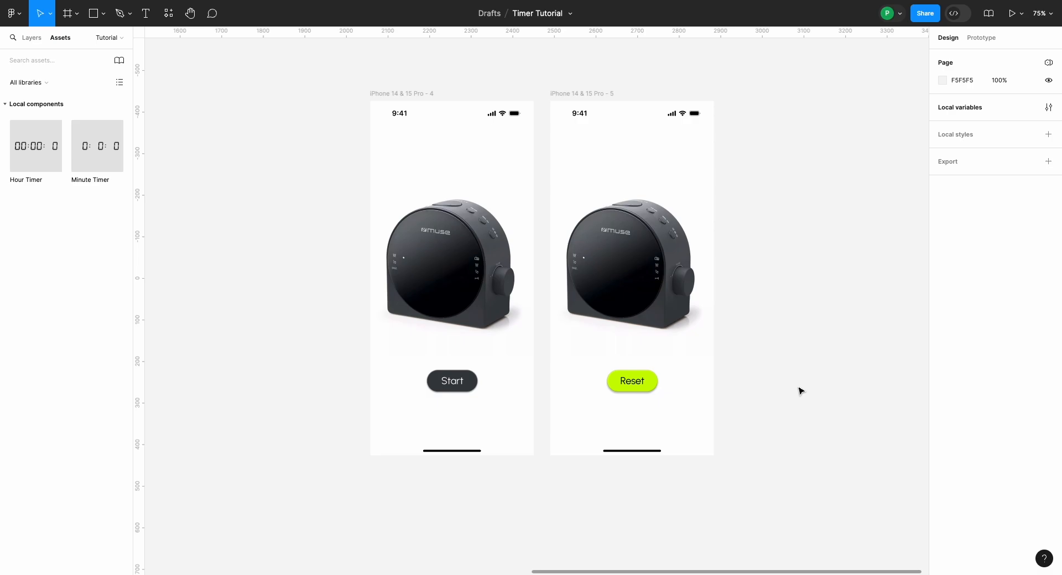
pyautogui.scroll(2, 550, 433)
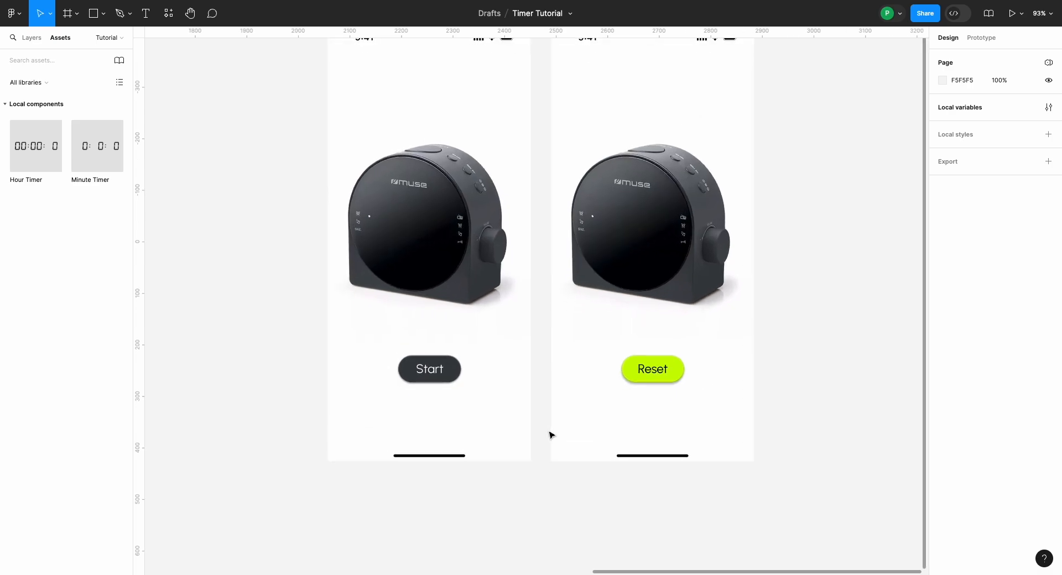
pyautogui.scroll(-3, 426, 382)
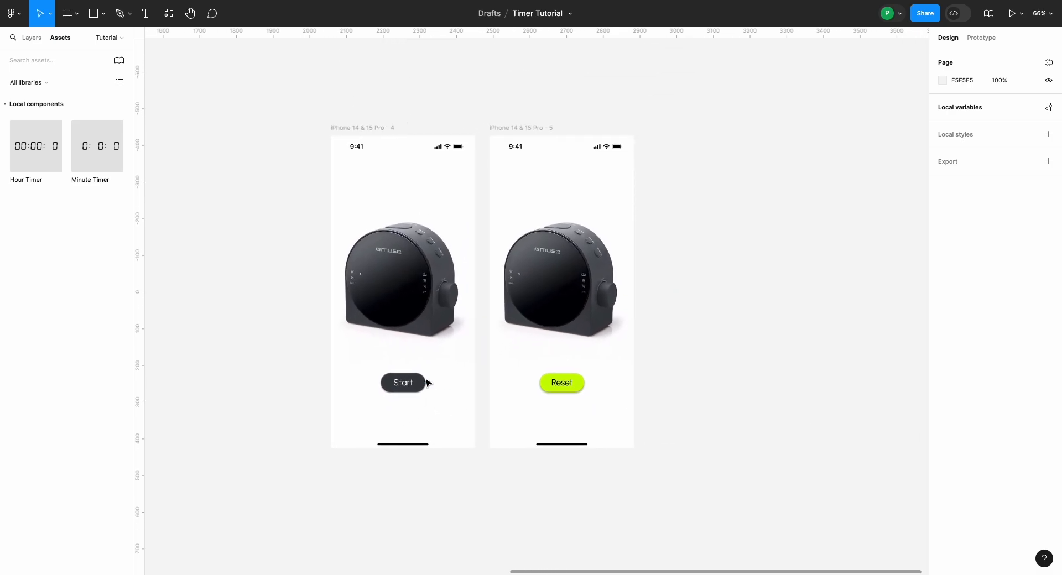
pyautogui.click(516, 129)
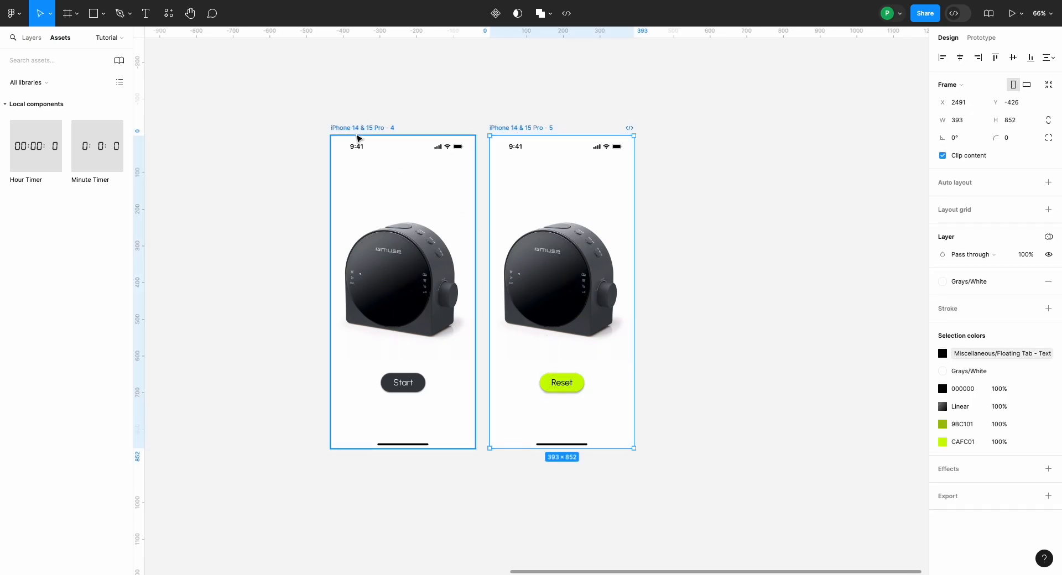
pyautogui.click(360, 135)
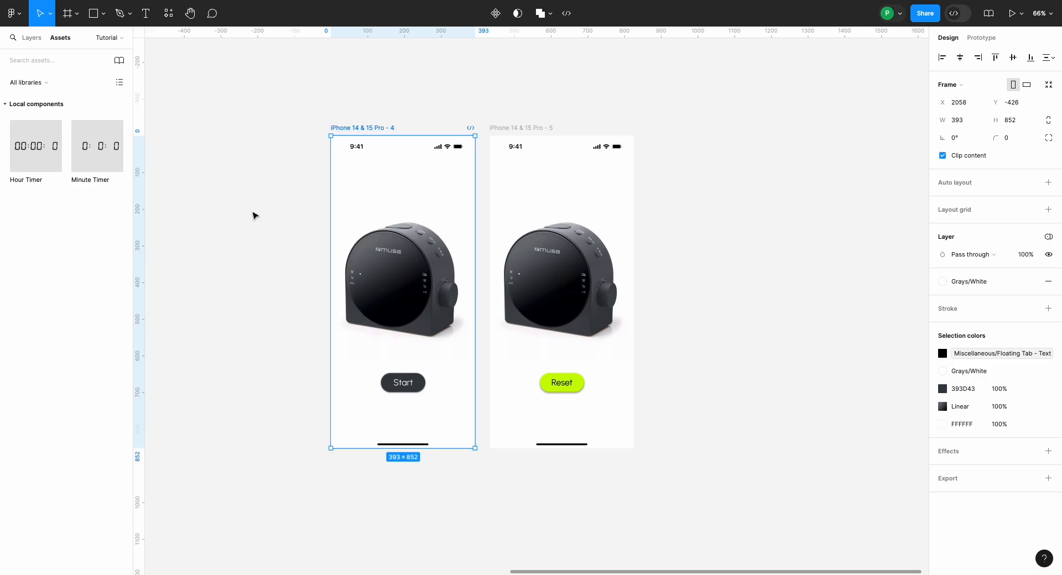
pyautogui.click(253, 214)
# Step: Copy Minute Timer's T1 variant into the iPhone 14 & 15 Pro - 5 frame and place it on the clock face at about X 69, Y 362
pyautogui.scroll(-3, 253, 215)
pyautogui.scroll(4, 254, 215)
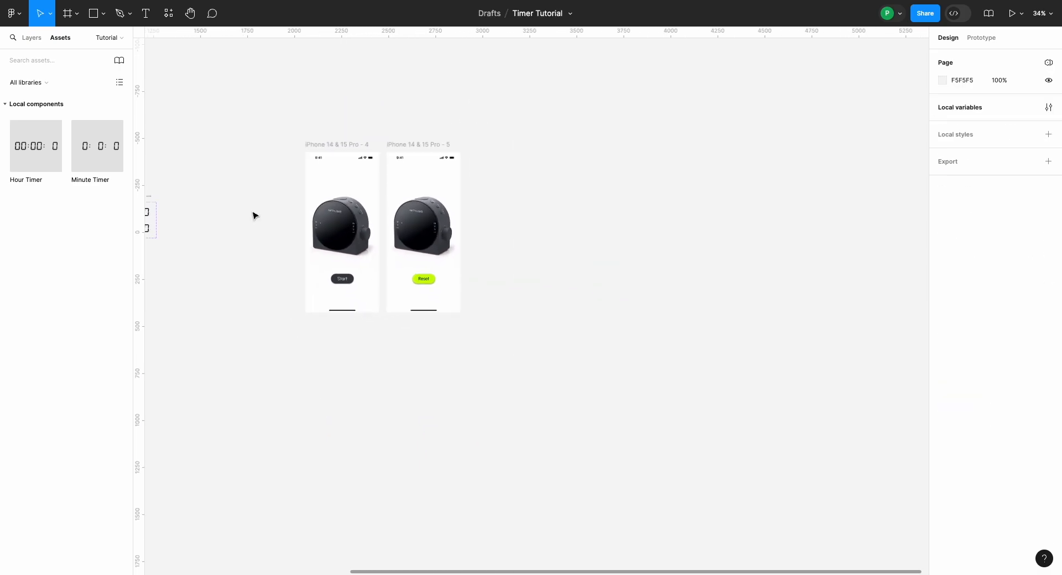
pyautogui.scroll(1, 253, 215)
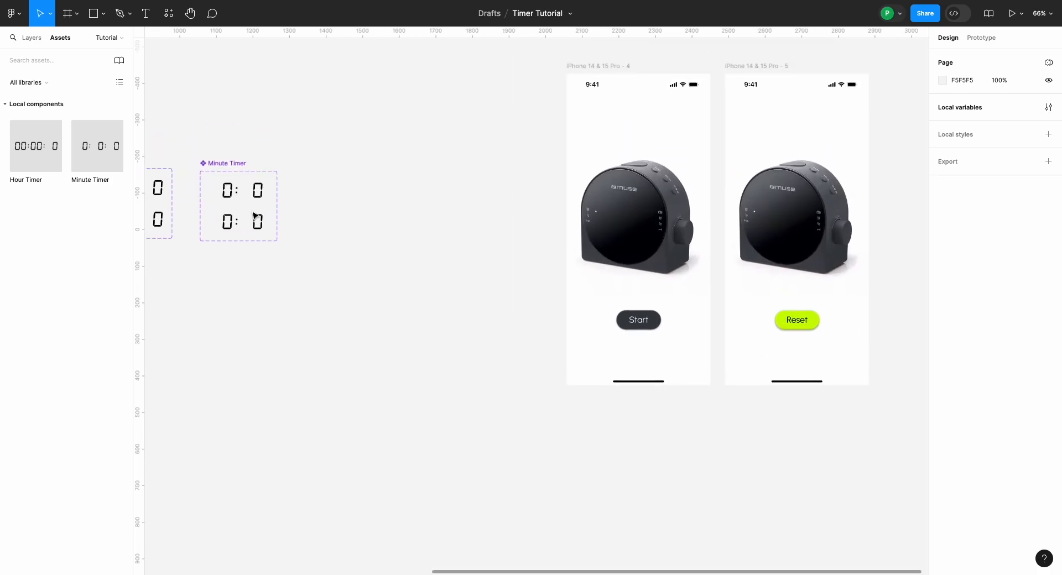
pyautogui.click(231, 193)
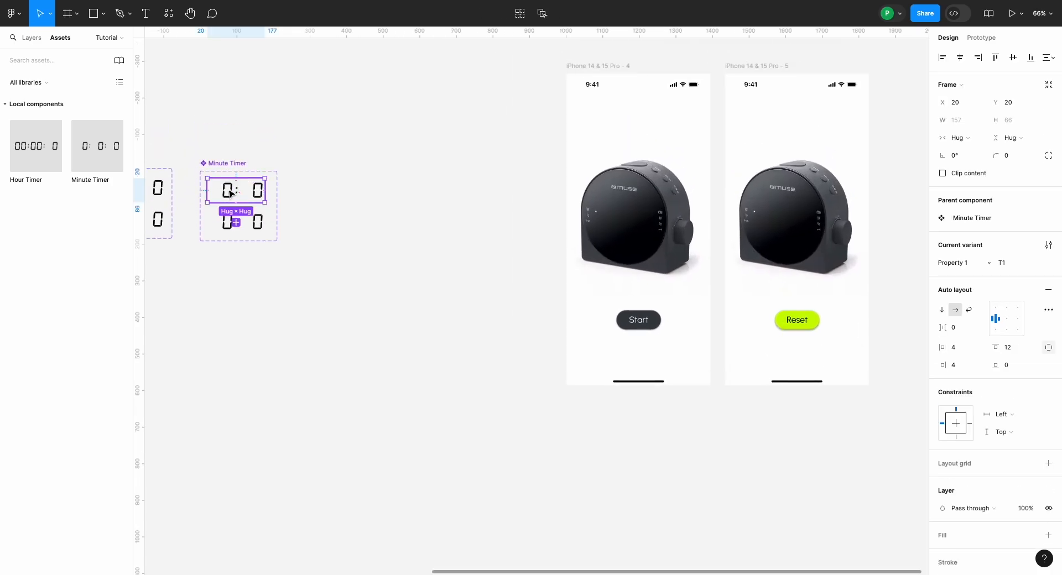
pyautogui.hscroll(4, 403, 209)
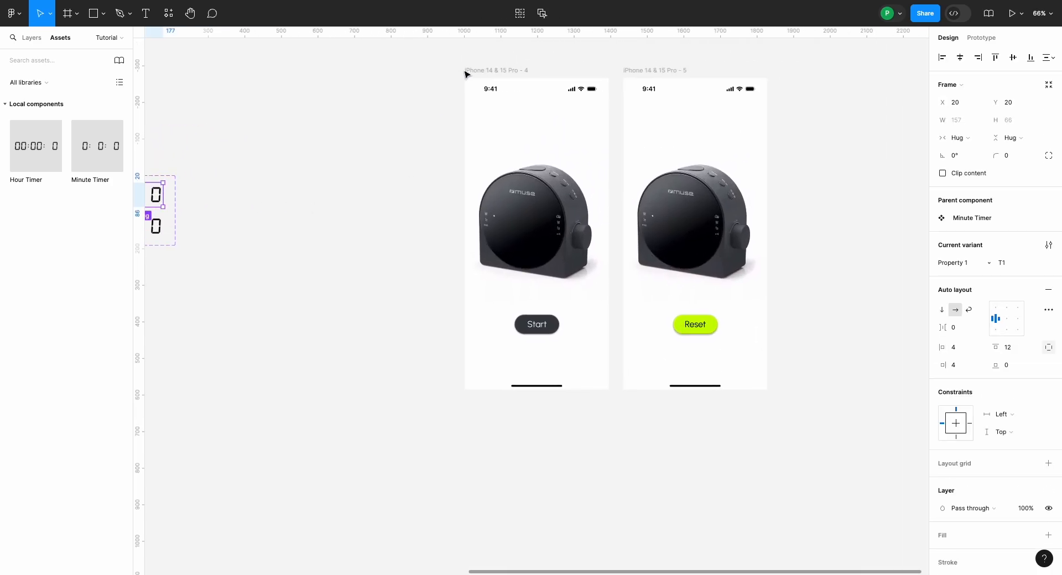
pyautogui.click(474, 71)
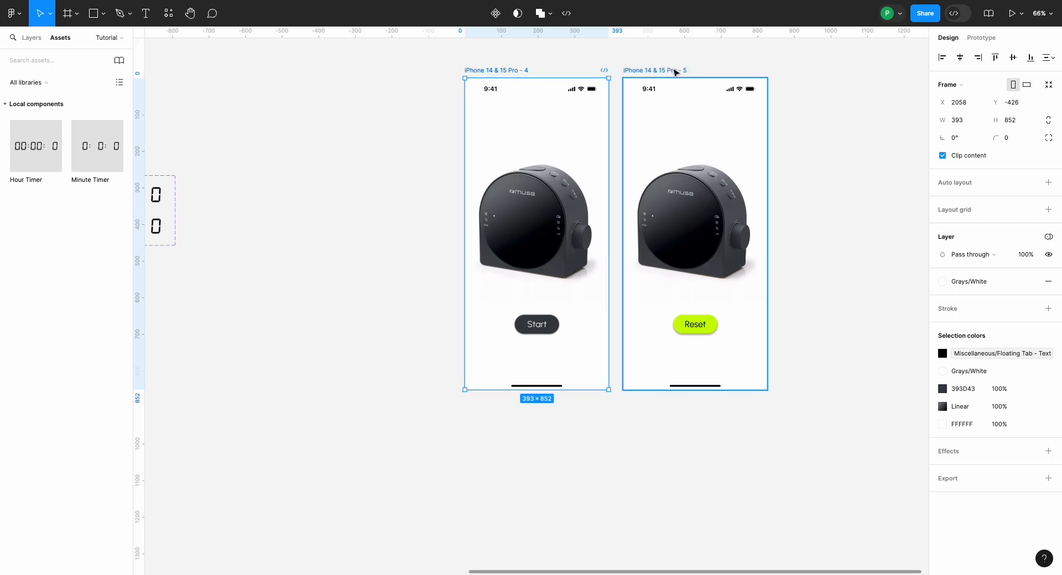
pyautogui.click(674, 71)
pyautogui.hscroll(3, 671, 72)
pyautogui.scroll(-1, 671, 73)
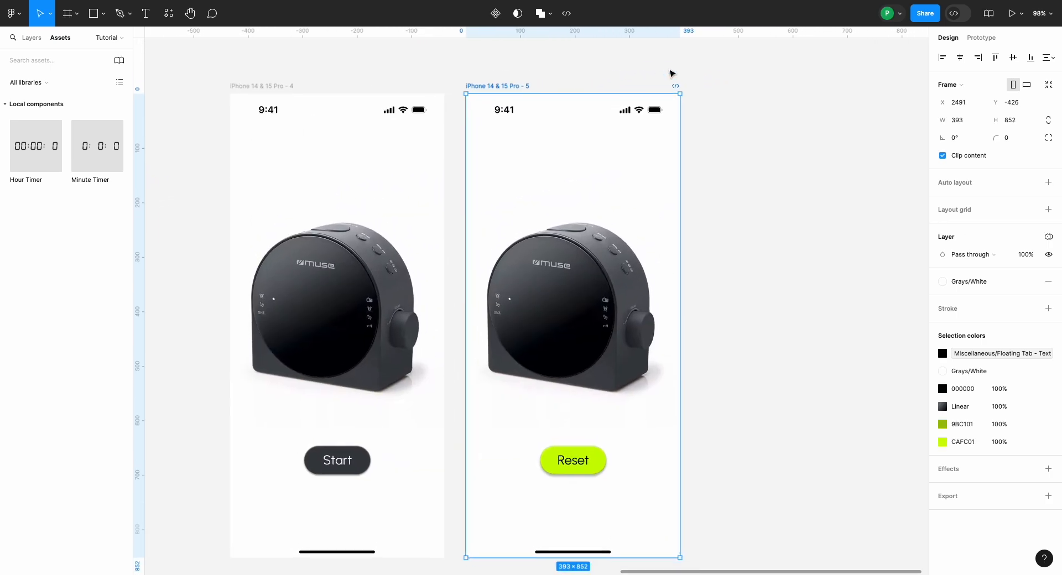
pyautogui.hotkey('ctrl', 'v')
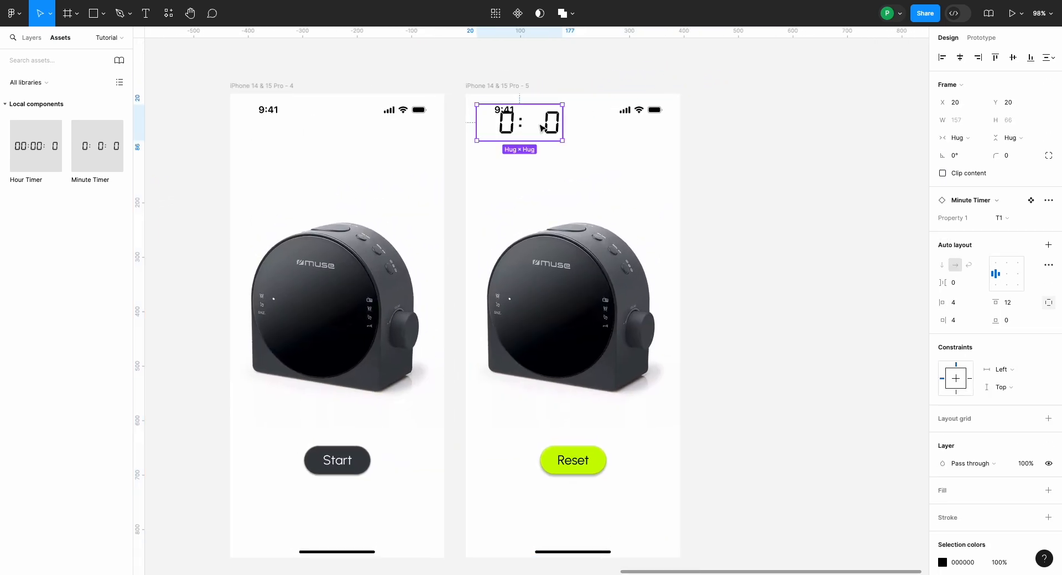
pyautogui.moveTo(541, 128); pyautogui.dragTo(568, 315)
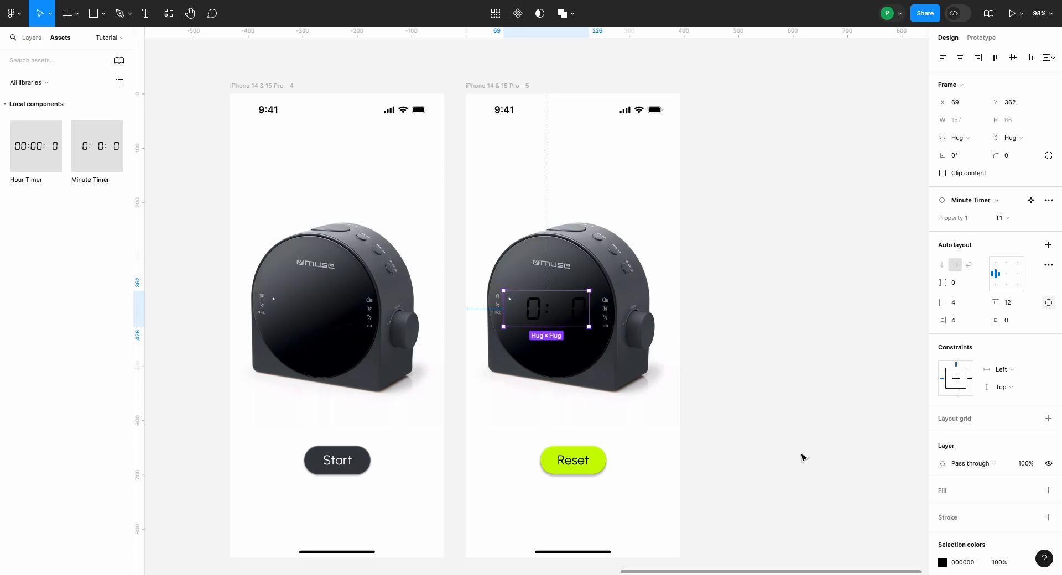
# Step: Recolor the Minute Timer instance on the clock face to white, FFFFFF
pyautogui.scroll(-2, 941, 504)
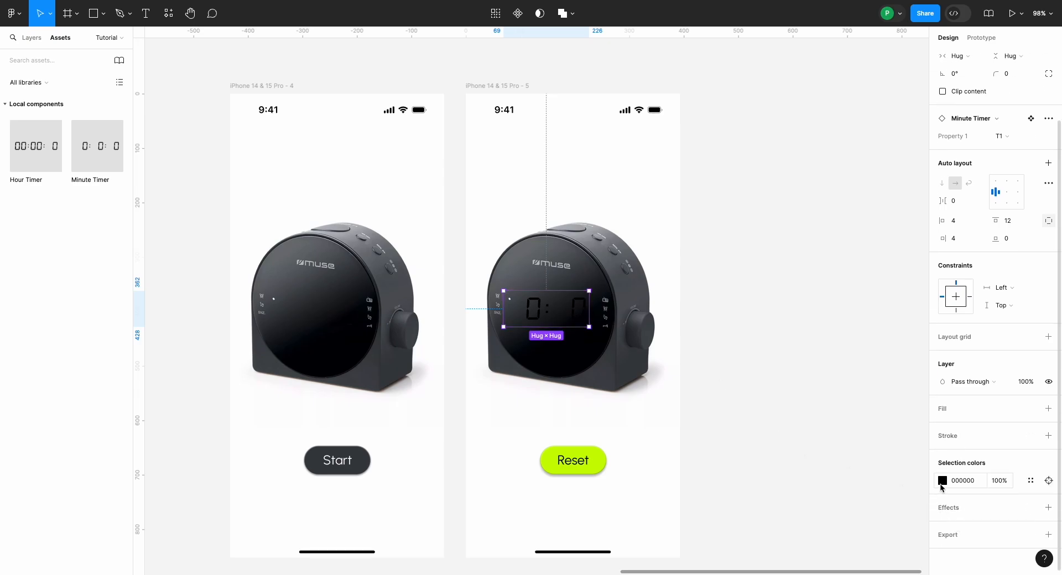
pyautogui.click(943, 480)
pyautogui.moveTo(839, 376); pyautogui.dragTo(751, 247)
pyautogui.click(748, 284)
# Step: Skew the Minute Timer instance on the clock face by 3° horizontally and 9° vertically with the Skew plugin
pyautogui.scroll(5, 748, 284)
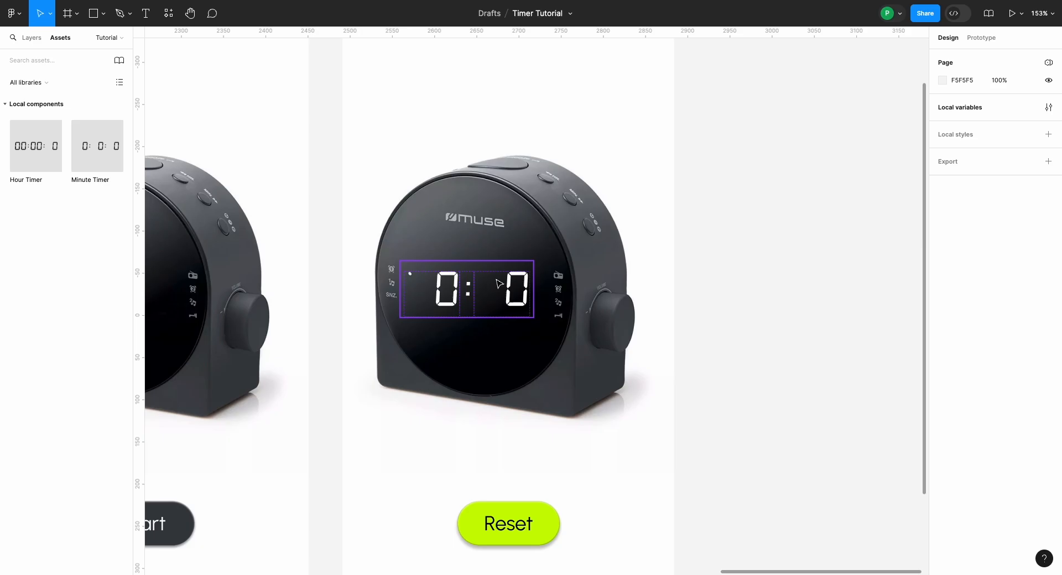
pyautogui.click(465, 301)
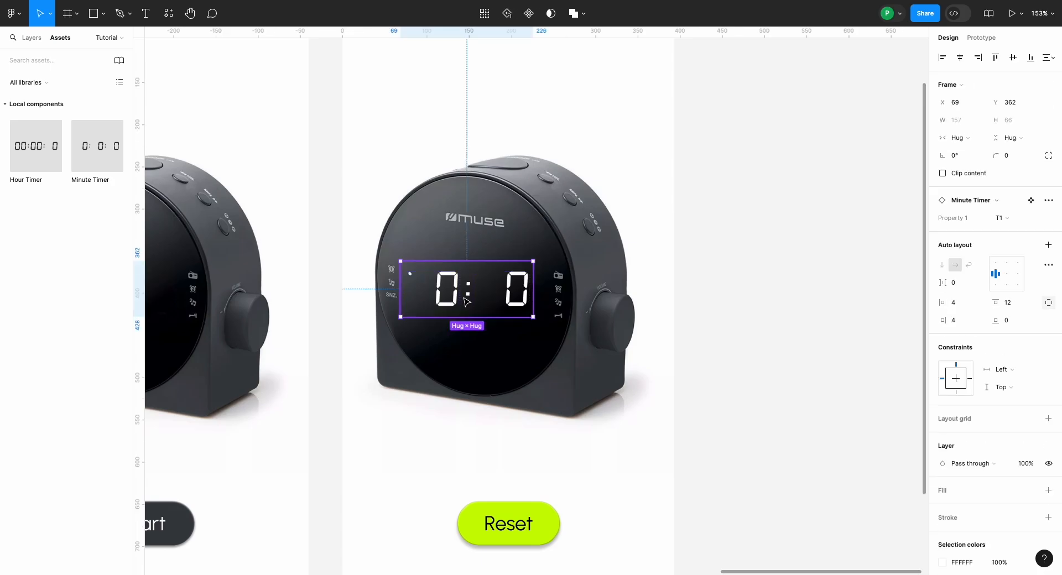
pyautogui.click(169, 15)
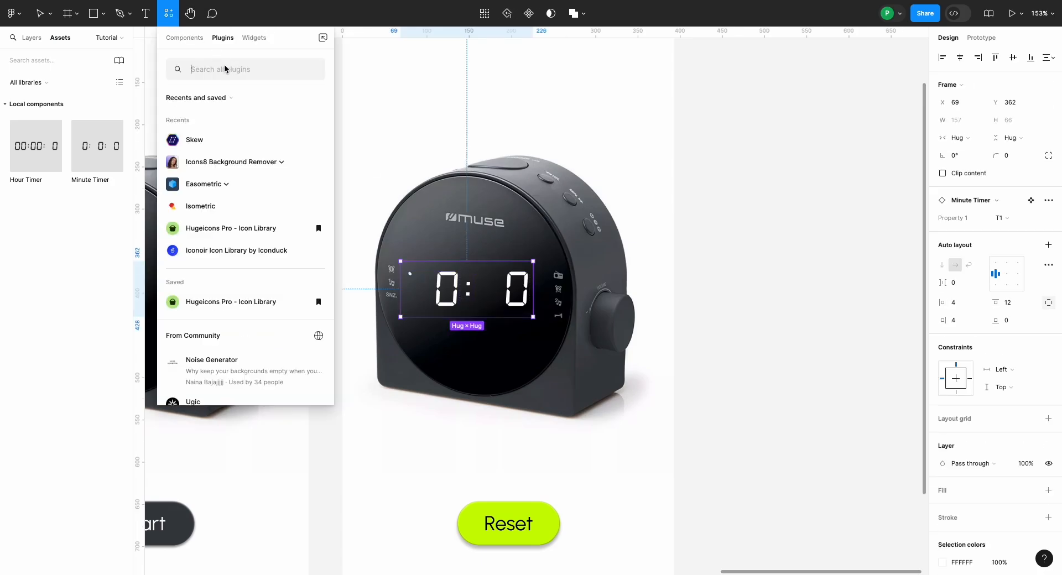
pyautogui.write('Skew')
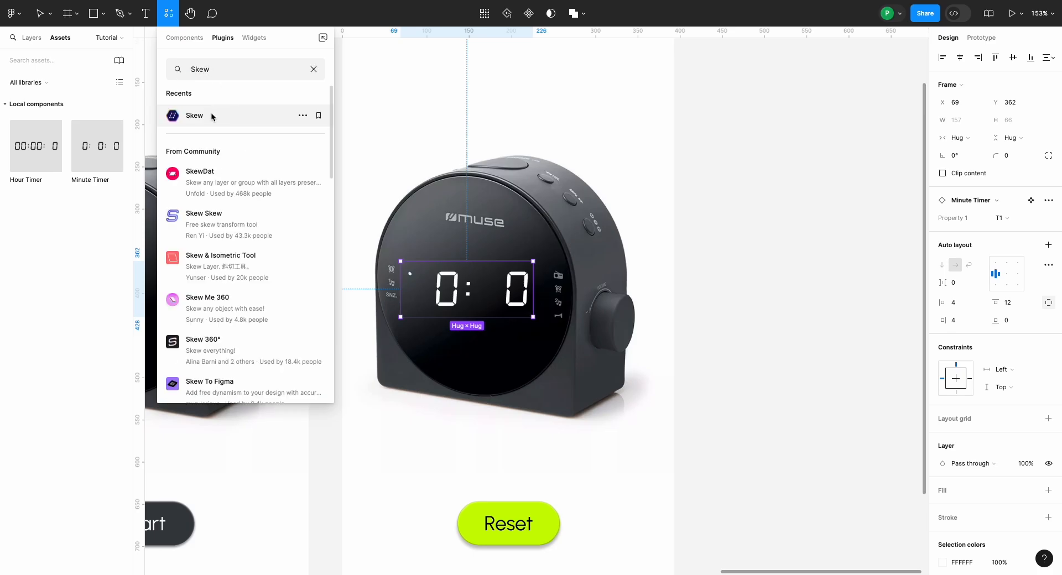
pyautogui.click(211, 116)
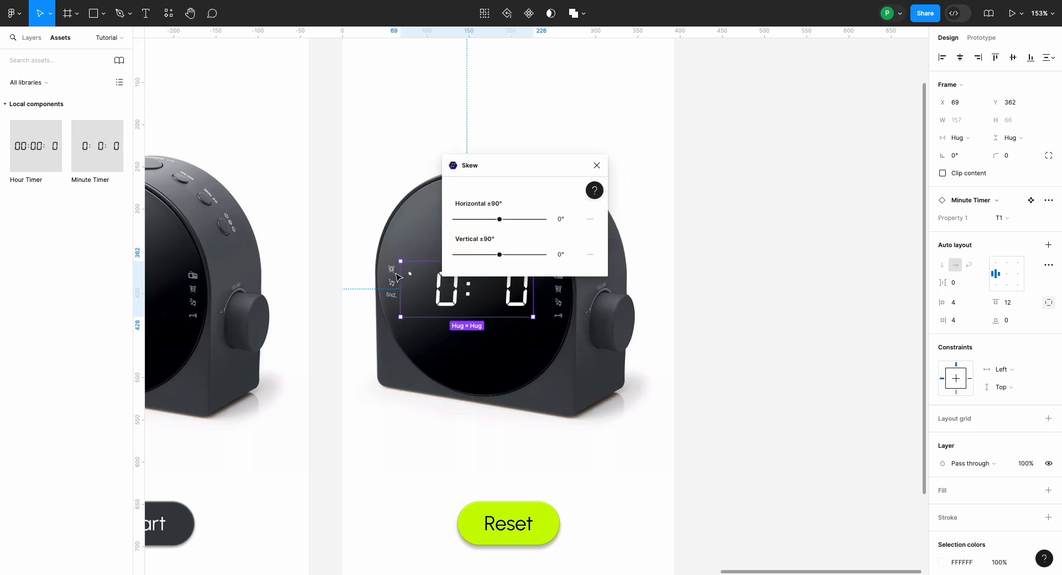
pyautogui.moveTo(458, 278); pyautogui.dragTo(396, 274)
pyautogui.moveTo(507, 174); pyautogui.dragTo(682, 260)
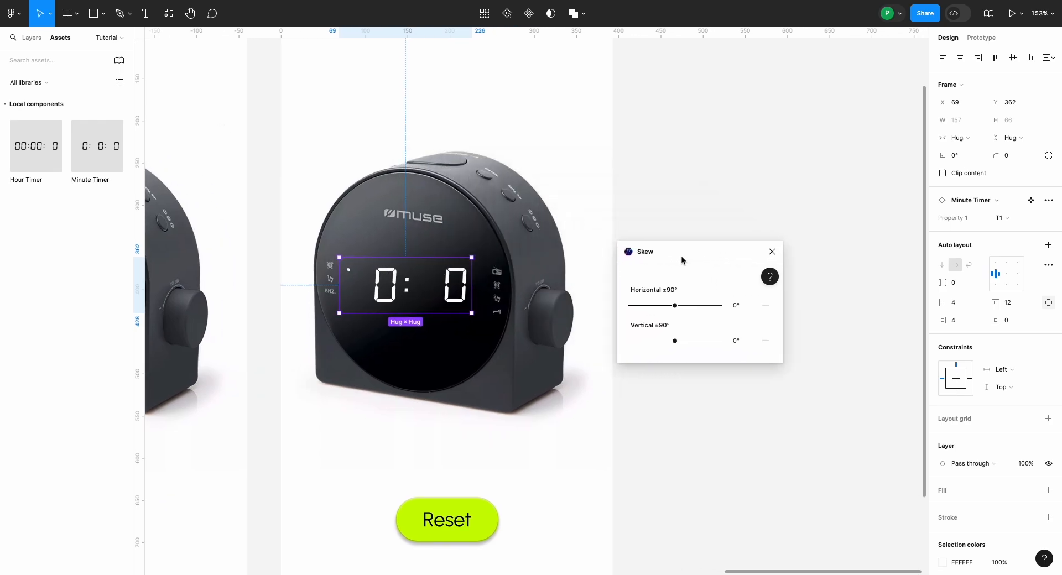
pyautogui.click(738, 308)
pyautogui.write('3')
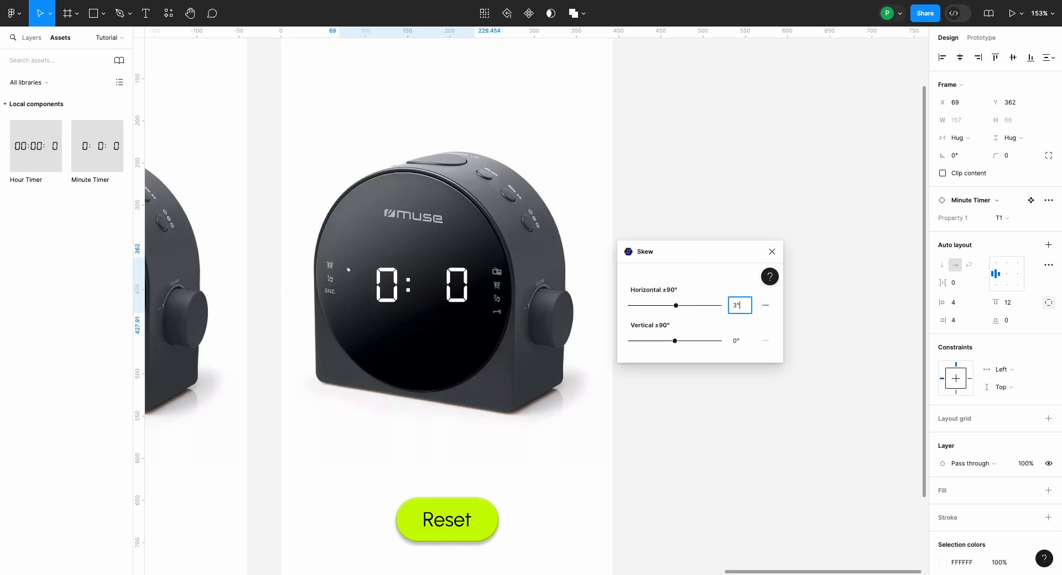
pyautogui.click(740, 341)
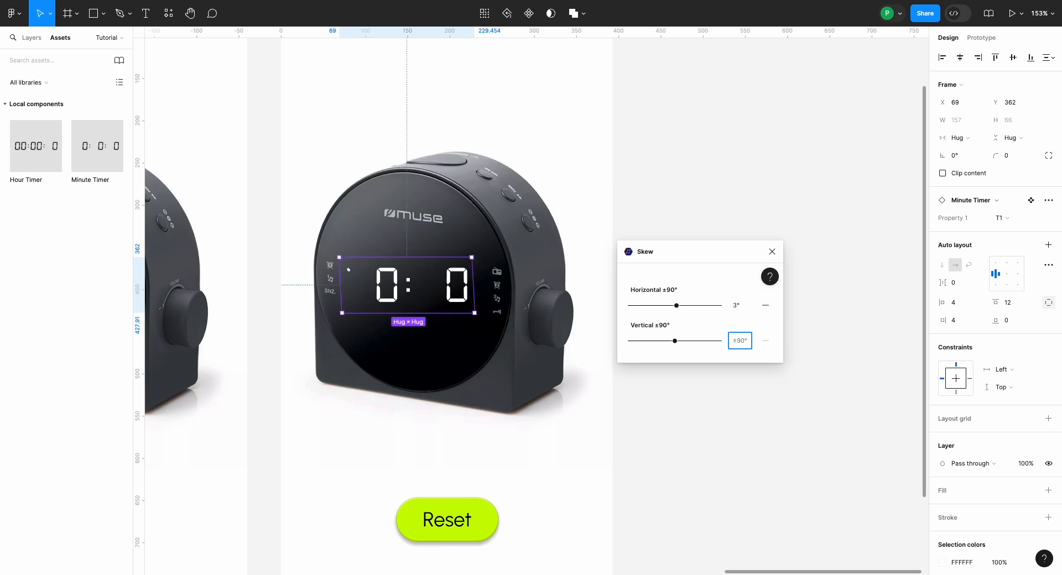
pyautogui.write('9')
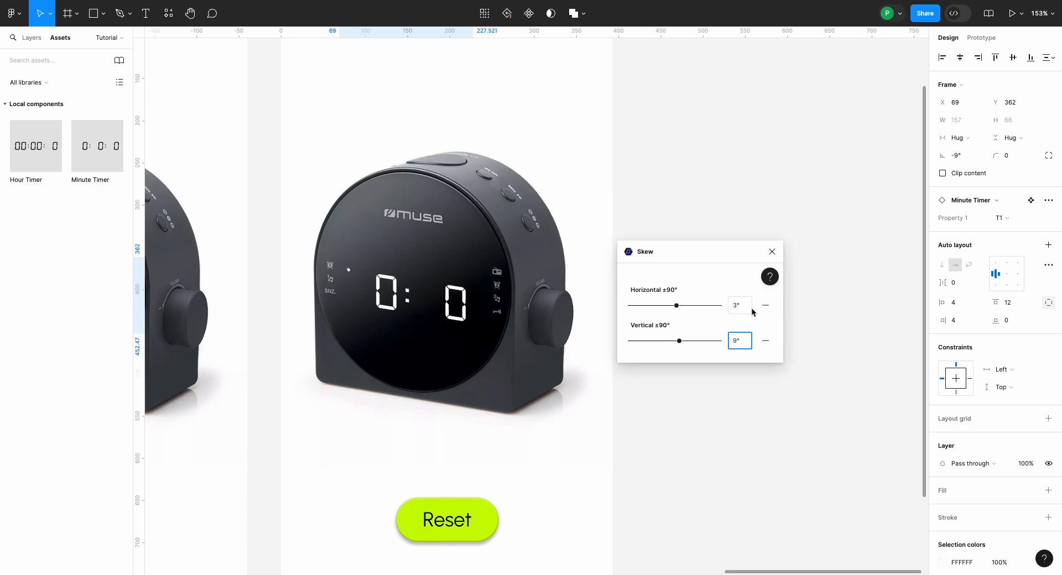
pyautogui.click(773, 252)
# Step: Reposition the skewed Minute Timer instance on the clock display to X 78, Y 348
pyautogui.hscroll(-2, 553, 304)
pyautogui.scroll(5, 394, 326)
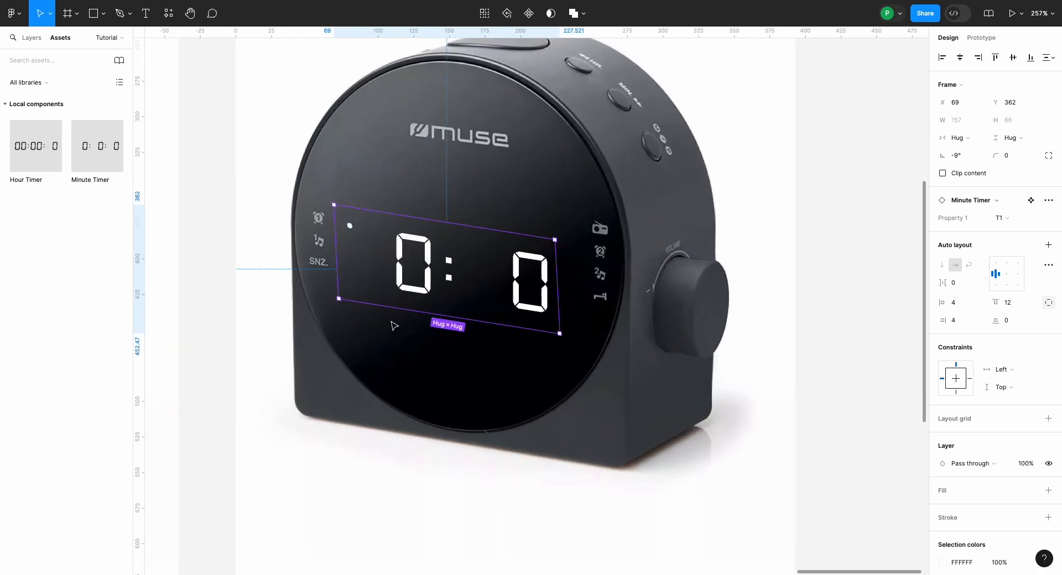
pyautogui.moveTo(399, 293); pyautogui.dragTo(408, 279)
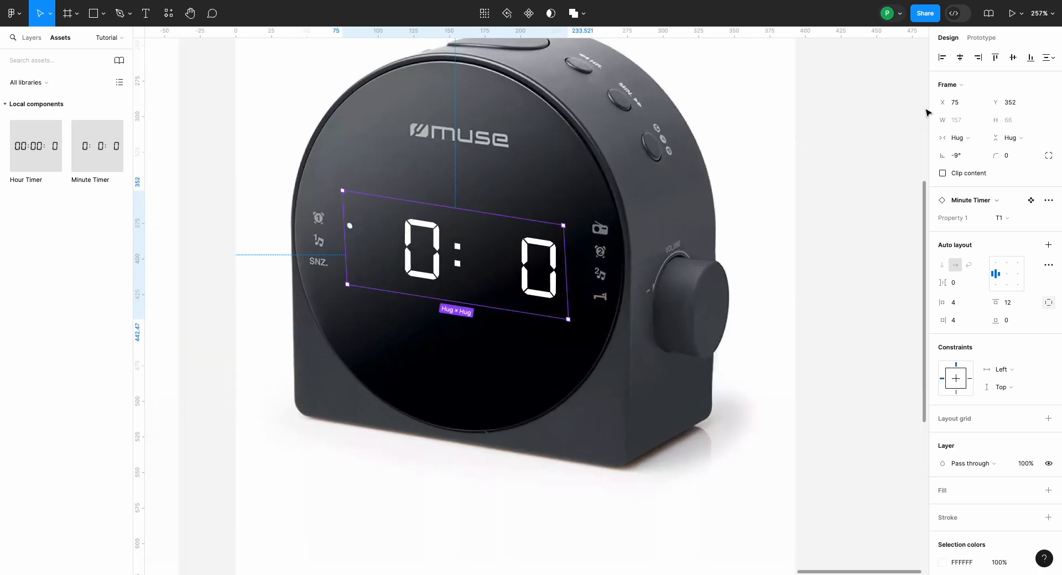
pyautogui.click(958, 104)
pyautogui.press('Up')
pyautogui.press('Up')
pyautogui.press('Up')
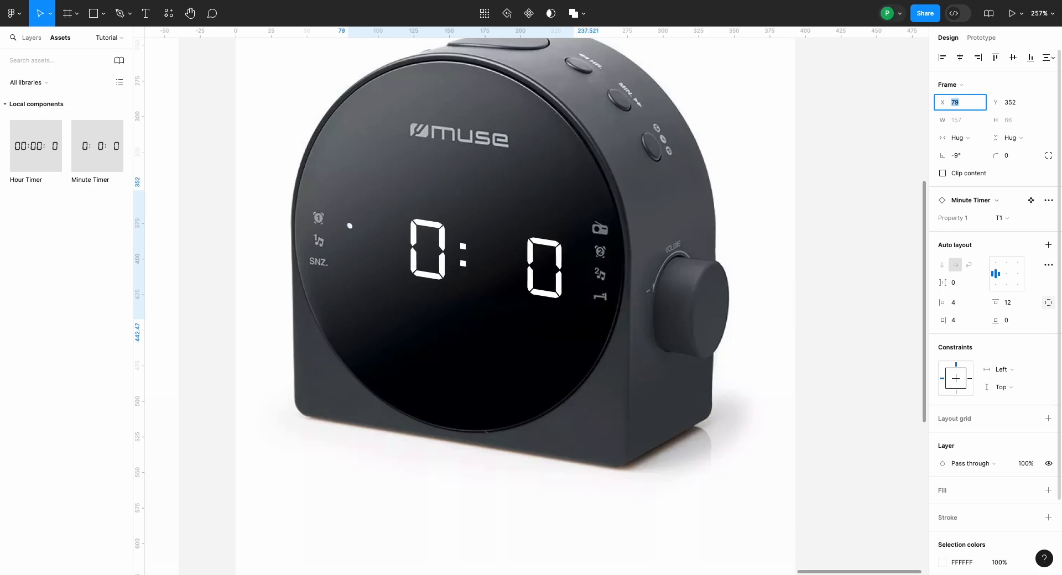
pyautogui.click(1024, 107)
pyautogui.press('Down')
pyautogui.press('Down')
pyautogui.press('Down')
pyautogui.press('Down')
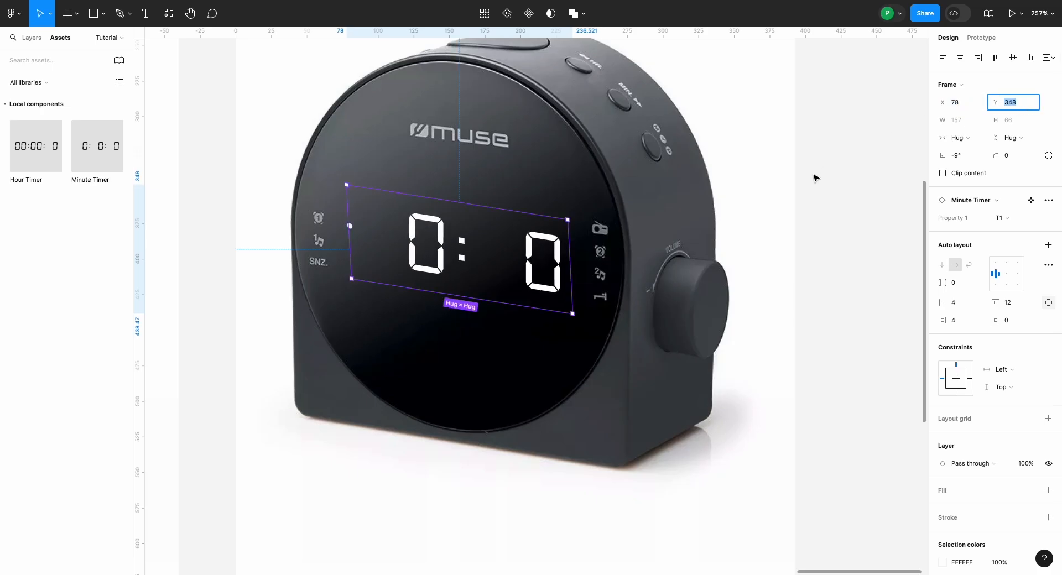
# Step: Change the layer blend mode of the Minute Timer instance to blend its digits into the clock face
pyautogui.scroll(-5, 813, 177)
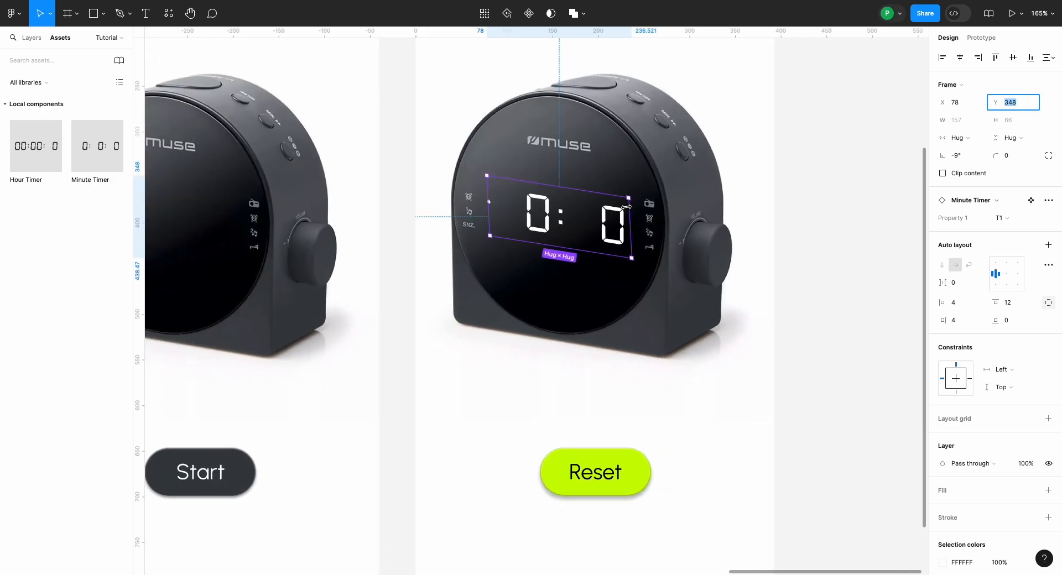
pyautogui.scroll(3, 626, 207)
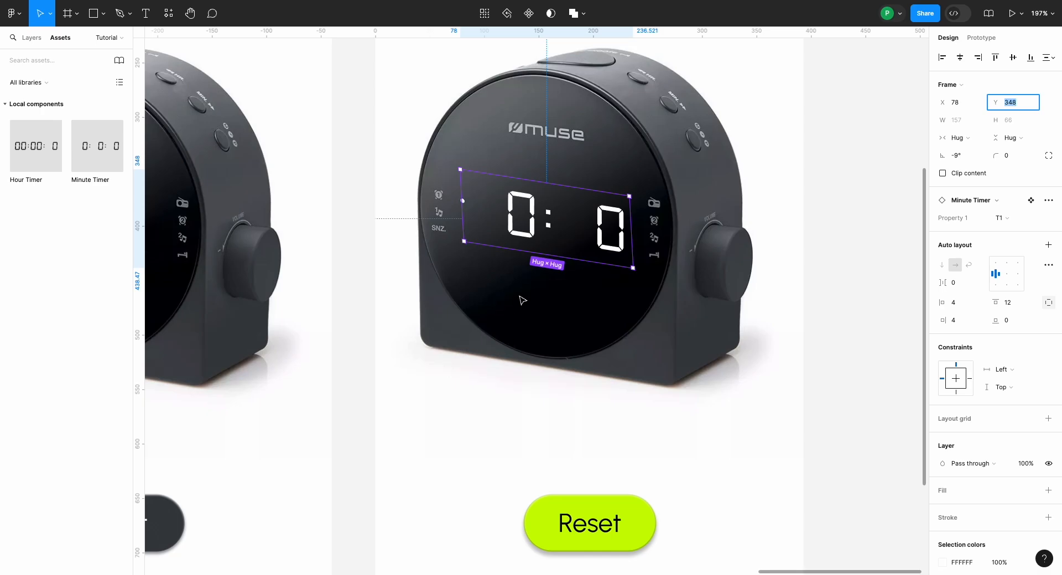
pyautogui.scroll(-2, 967, 437)
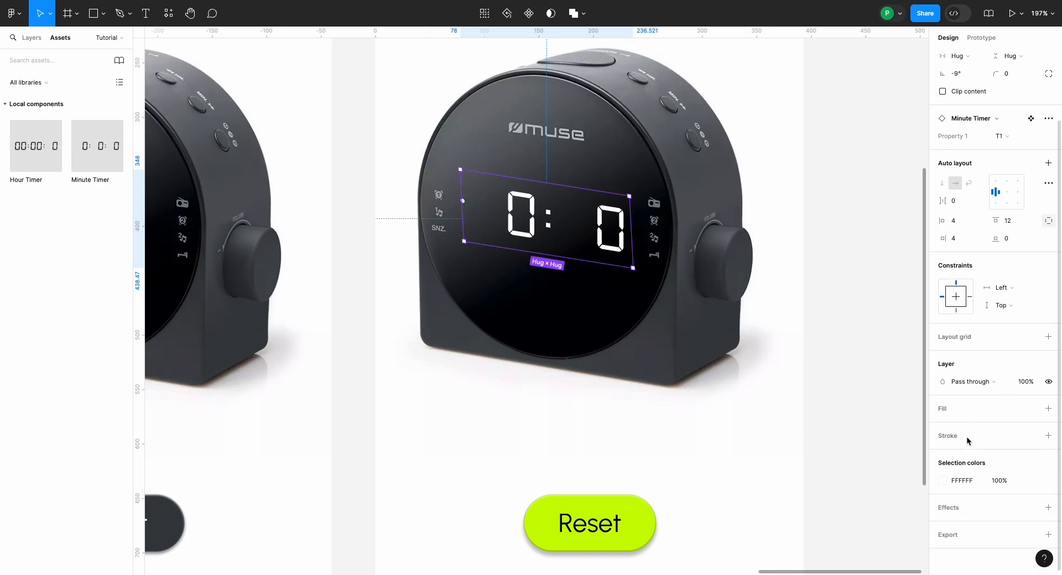
pyautogui.click(966, 383)
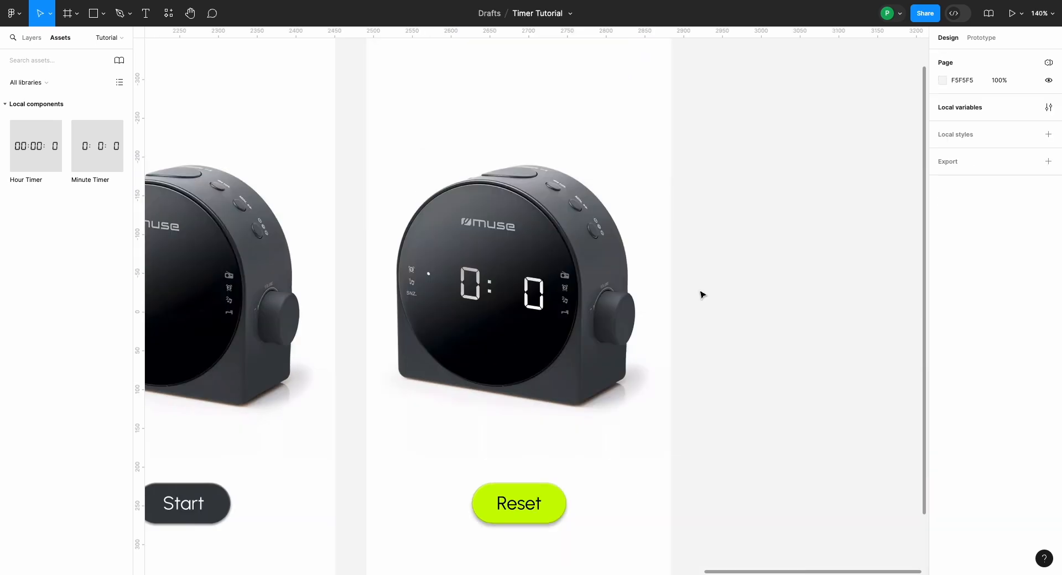
# Step: Preview the iPhone 14 & 15 Pro - 5 Reset screen as a running prototype to check the timer
pyautogui.scroll(-5, 701, 294)
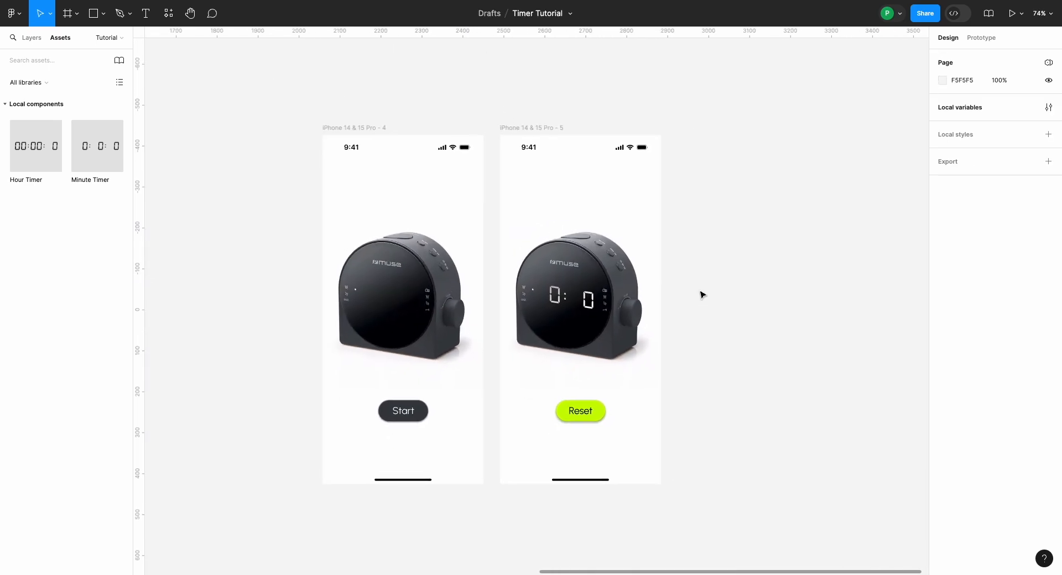
pyautogui.hotkey('shift', 'e')
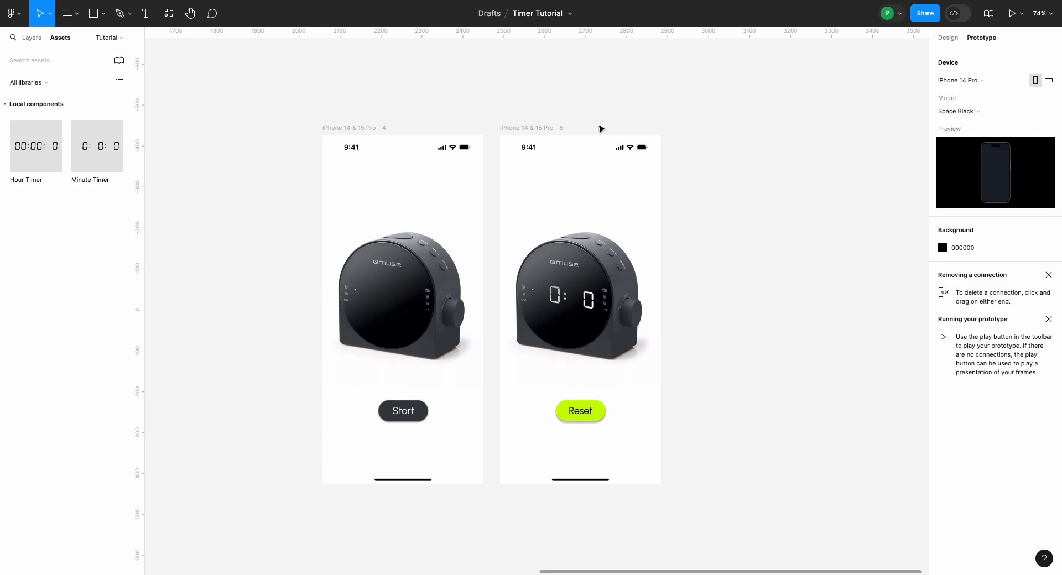
pyautogui.click(544, 128)
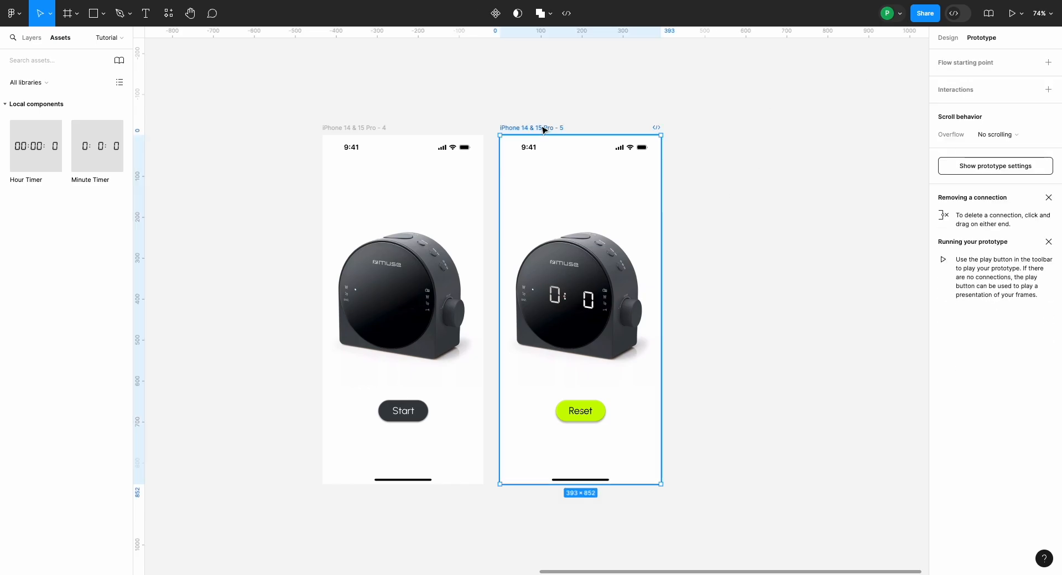
pyautogui.hotkey('shift', 'space')
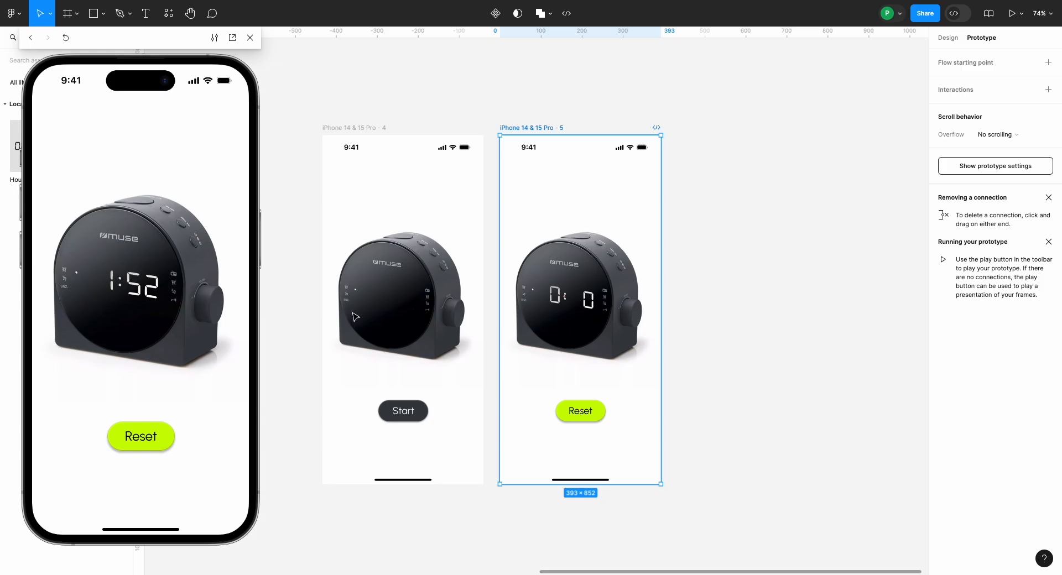
pyautogui.click(289, 319)
# Step: Set the After delay interaction that returns the Minute Timer component's lower variant to T1 to 999 ms
pyautogui.hscroll(-10, 290, 320)
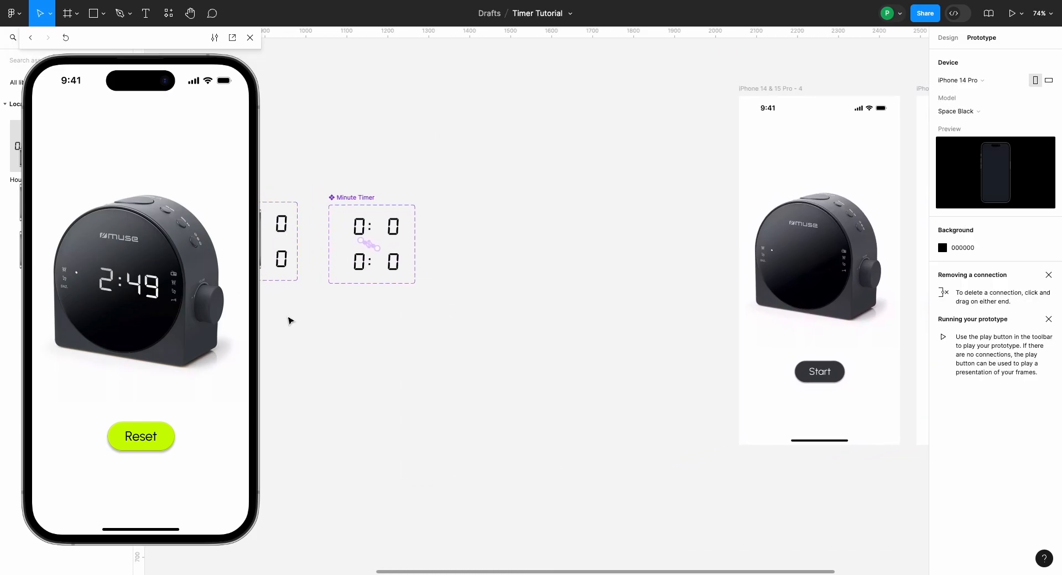
pyautogui.scroll(2, 289, 320)
pyautogui.scroll(10, 289, 320)
pyautogui.hscroll(2, 290, 320)
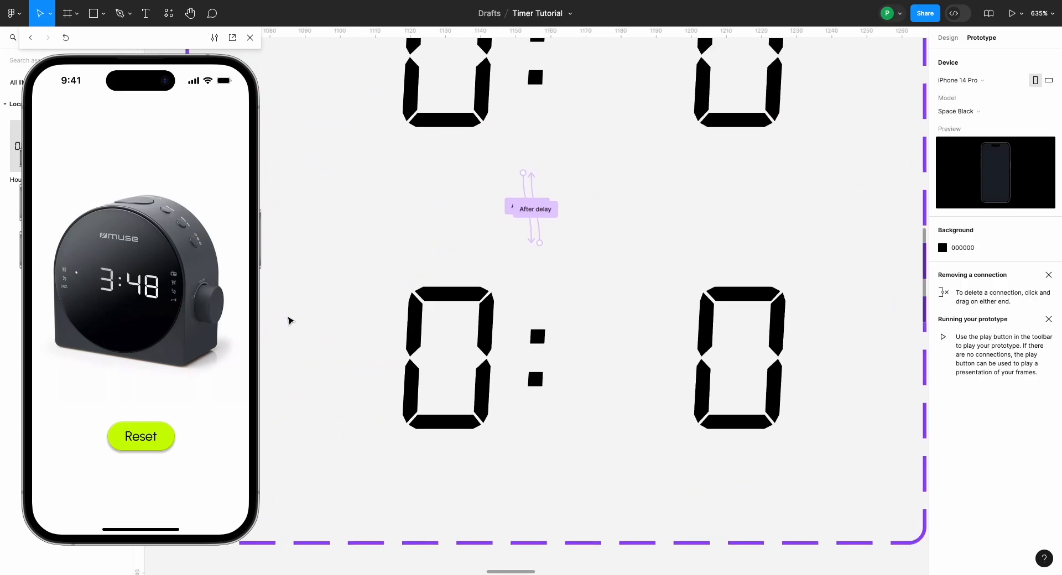
pyautogui.hscroll(3, 288, 320)
pyautogui.scroll(2, 288, 321)
pyautogui.click(457, 230)
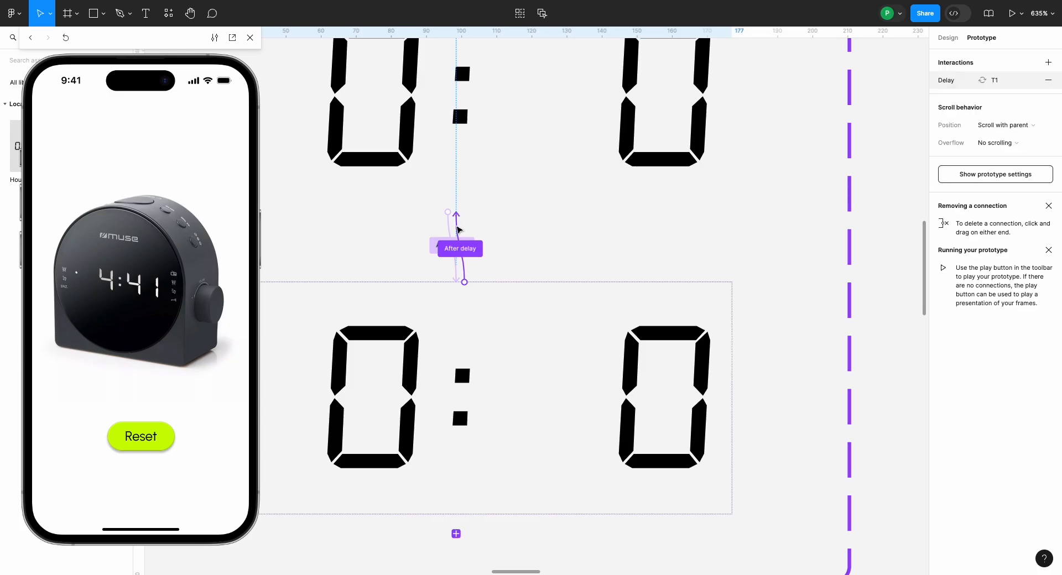
pyautogui.click(458, 229)
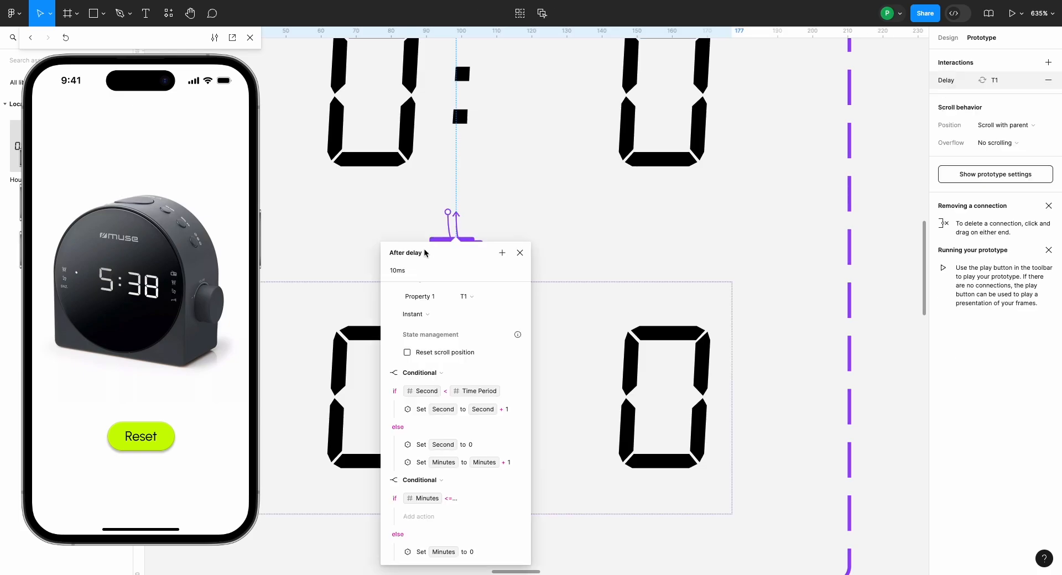
pyautogui.click(402, 273)
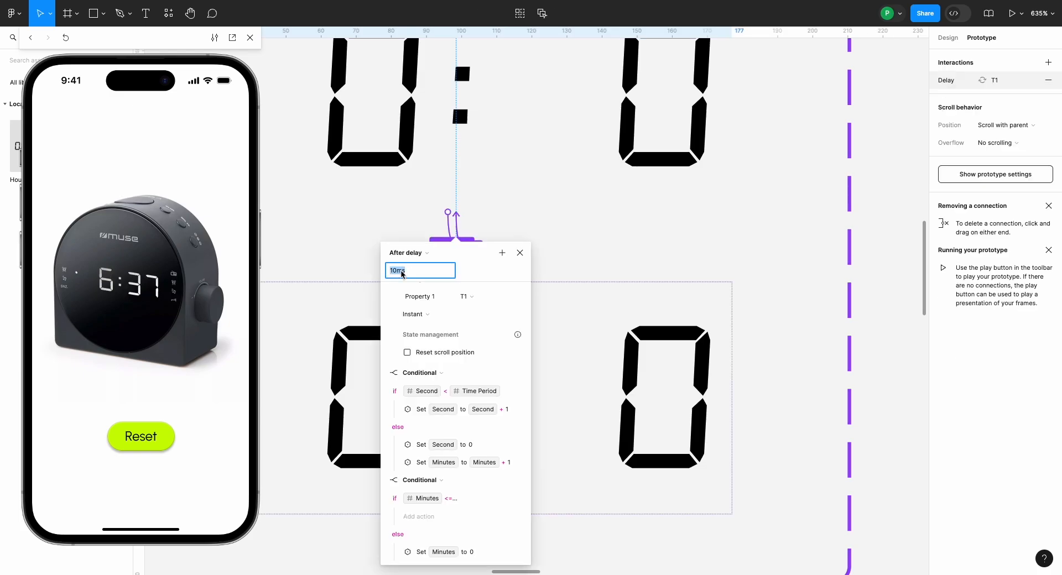
pyautogui.write('999')
pyautogui.press('Return')
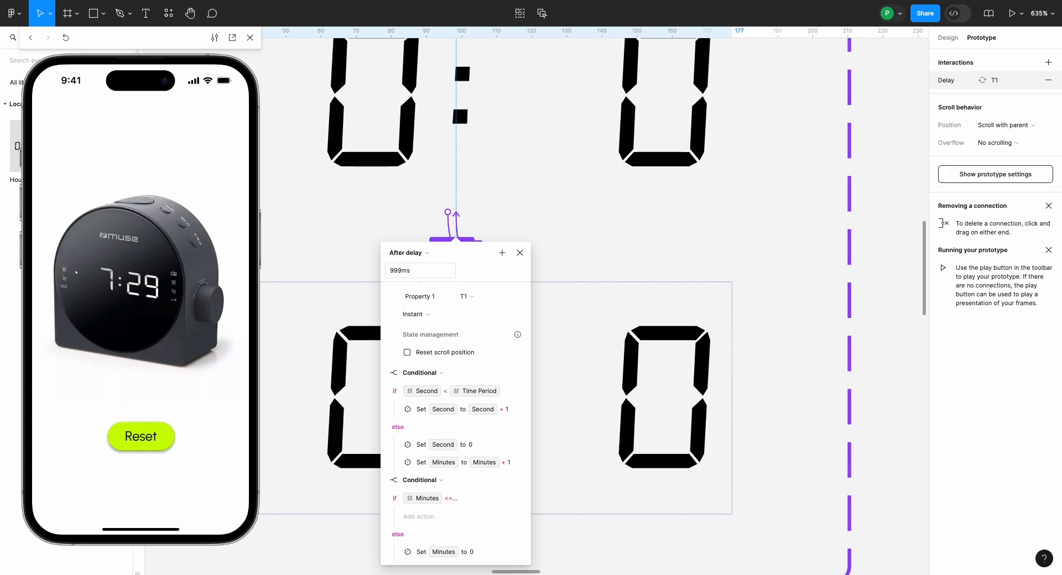
pyautogui.click(565, 265)
# Step: Duplicate the clock face's Minute Timer instance below the original, at about X 74, Y 461, and detach the copy from its component
pyautogui.scroll(-5, 564, 266)
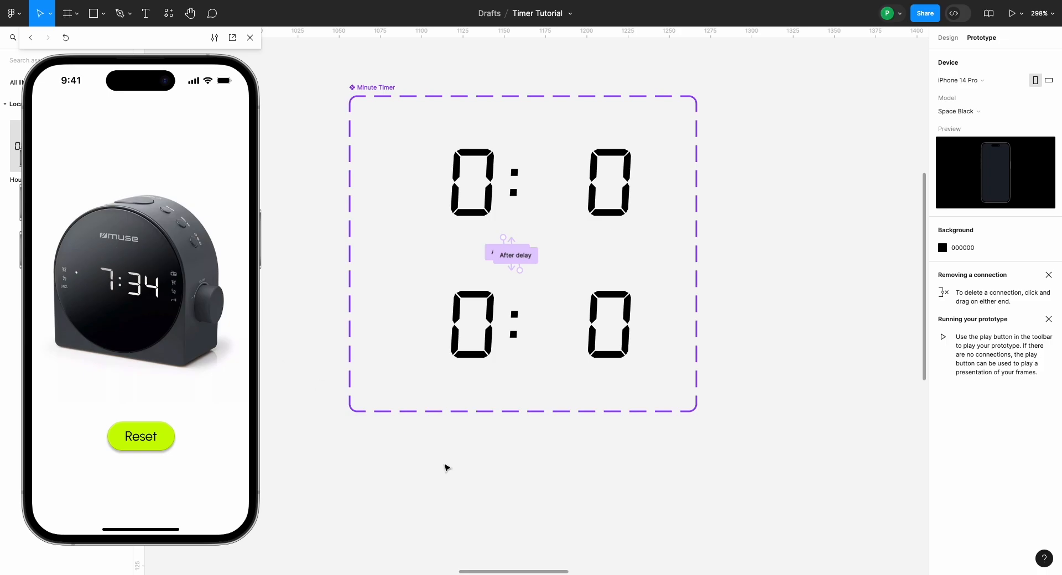
pyautogui.hscroll(2, 447, 468)
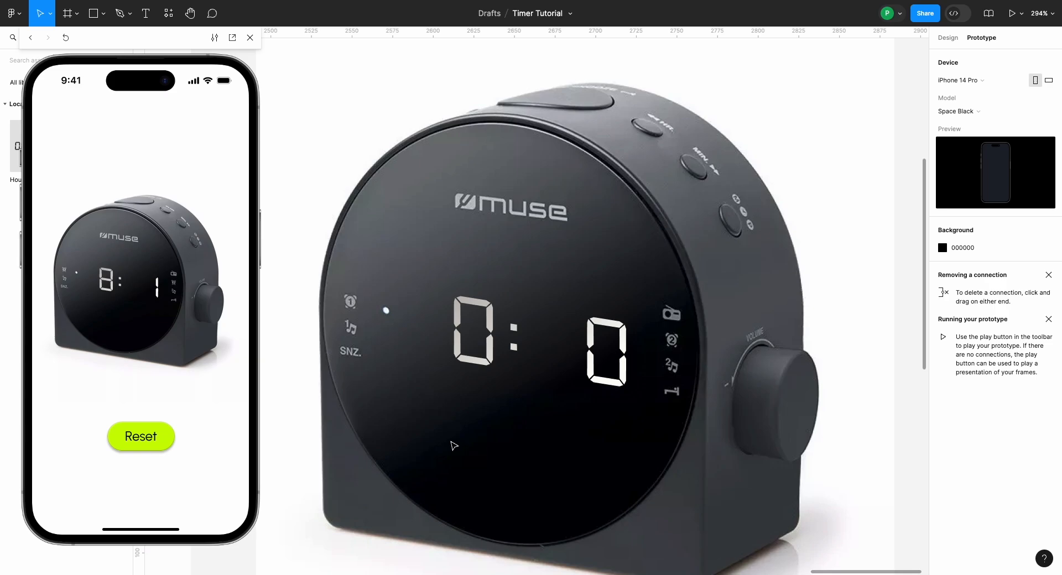
pyautogui.scroll(-2, 479, 323)
pyautogui.click(479, 324)
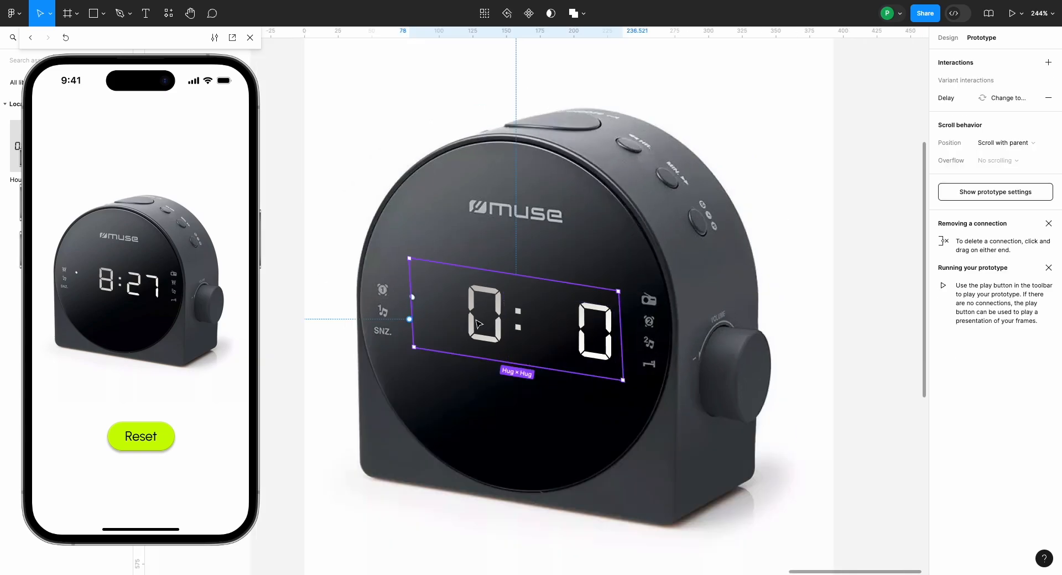
pyautogui.moveTo(480, 324); pyautogui.dragTo(474, 475)
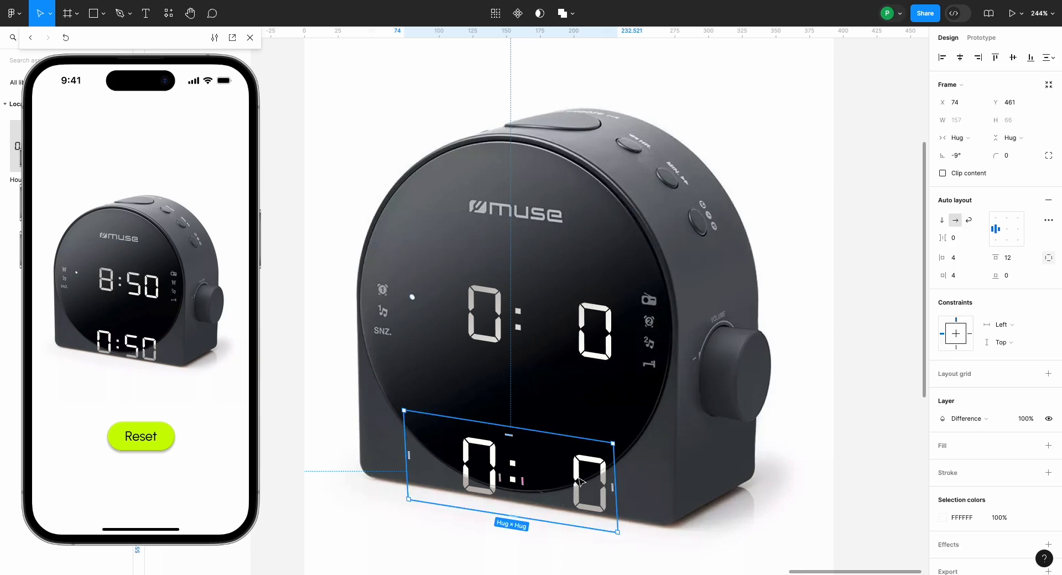
# Step: Detach the variables from the copy's minute and second texts and change both texts to 00
pyautogui.doubleClick(579, 482)
pyautogui.keyDown('shift'); pyautogui.click(480, 465); pyautogui.keyUp('shift')
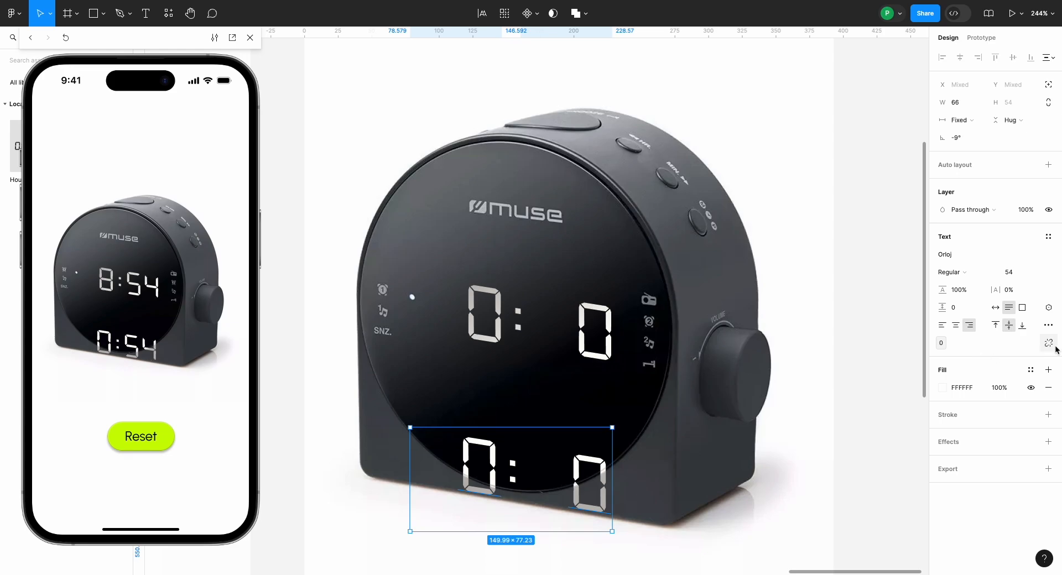
pyautogui.click(1050, 345)
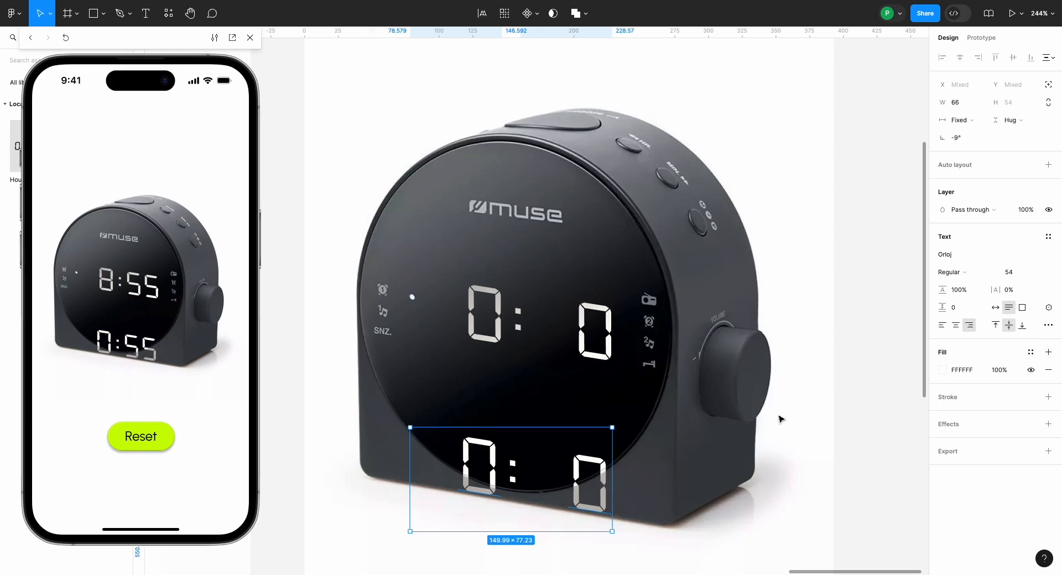
pyautogui.doubleClick(590, 483)
pyautogui.write('00')
pyautogui.doubleClick(480, 498)
pyautogui.write('00')
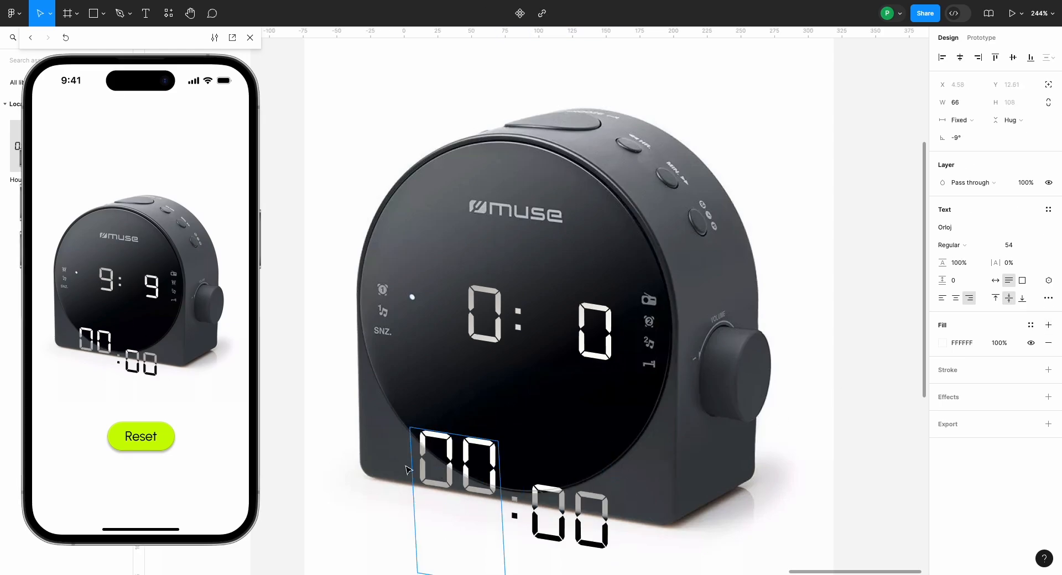
# Step: Align the 00:00 copy with the original timer at X 78, Y 348 and set its blend mode to Pass through
pyautogui.scroll(-3, 327, 495)
pyautogui.moveTo(397, 446); pyautogui.dragTo(397, 334)
pyautogui.scroll(5, 396, 333)
pyautogui.click(1012, 102)
pyautogui.click(969, 419)
pyautogui.click(968, 211)
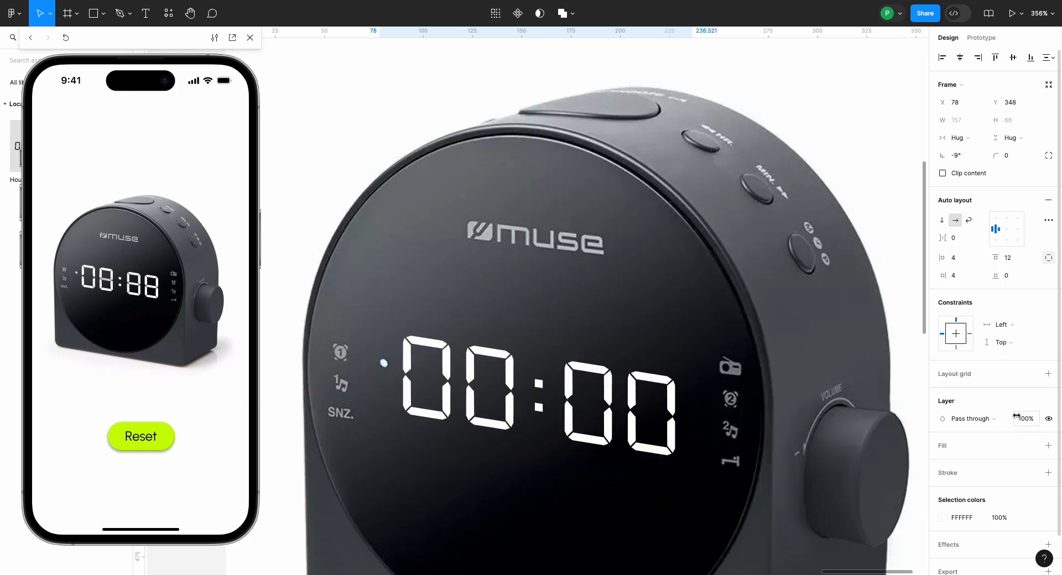
# Step: Set the 00:00 copy's layer opacity to 10% so it looks like unlit digit segments
pyautogui.click(1023, 419)
pyautogui.write('10')
pyautogui.press('Return')
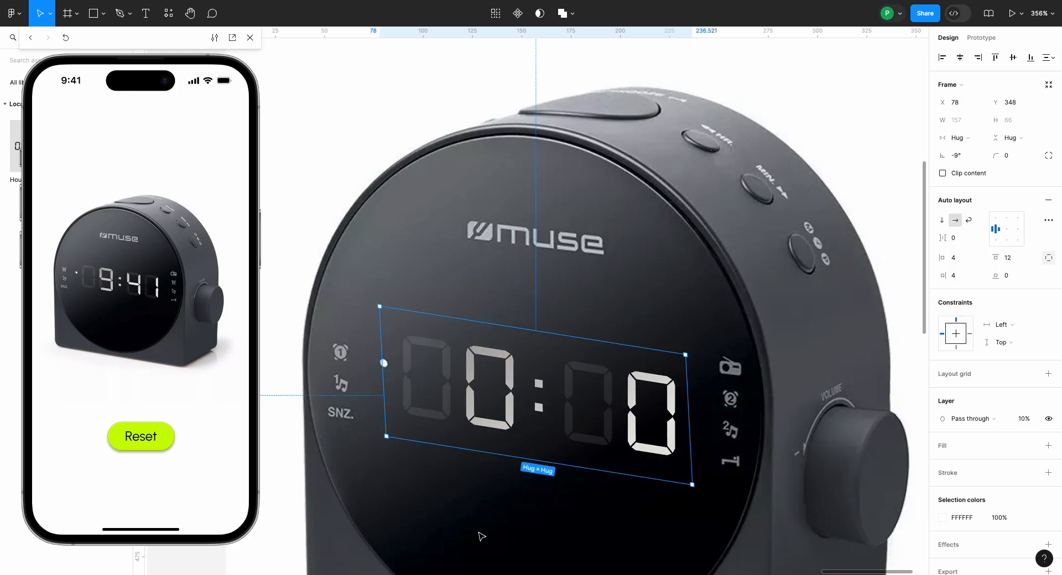
pyautogui.click(518, 533)
pyautogui.click(500, 394)
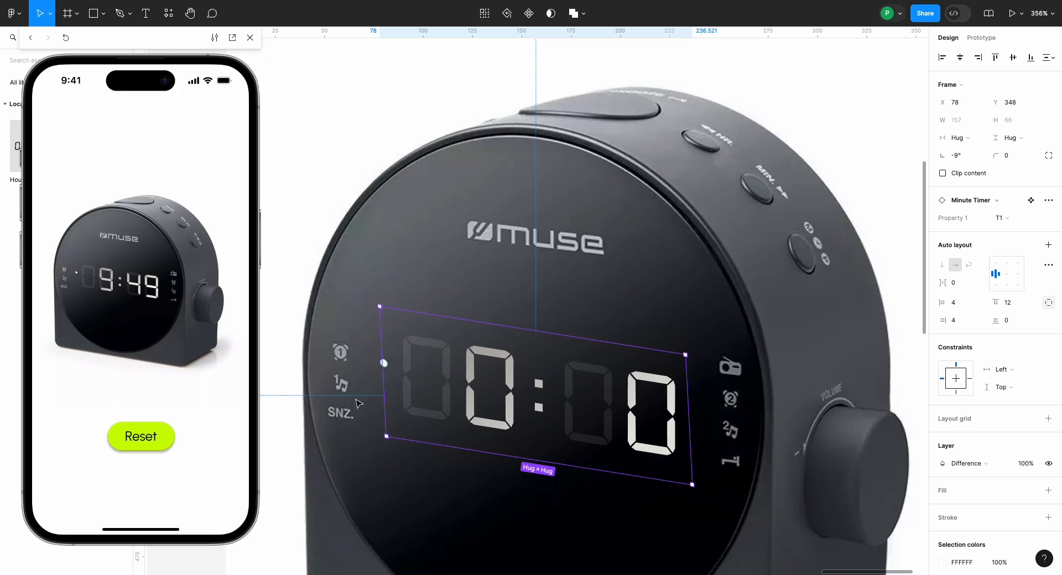
# Step: Examine the dimmed 00:00 digits on the Reset screen and compare them with the Start screen's blank clock face
pyautogui.scroll(-5, 358, 404)
pyautogui.scroll(-2, 358, 404)
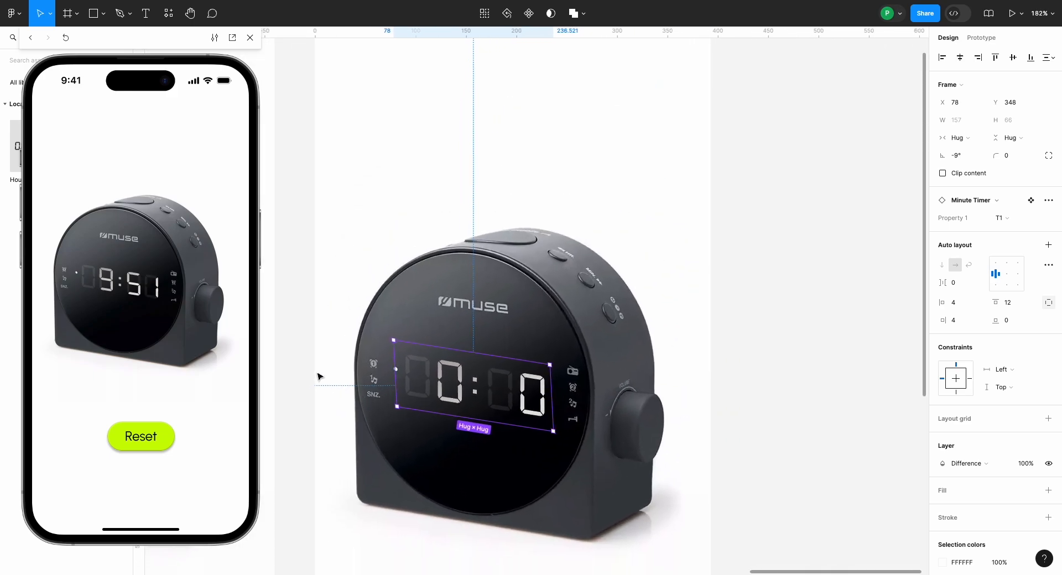
pyautogui.click(299, 376)
pyautogui.scroll(-5, 299, 376)
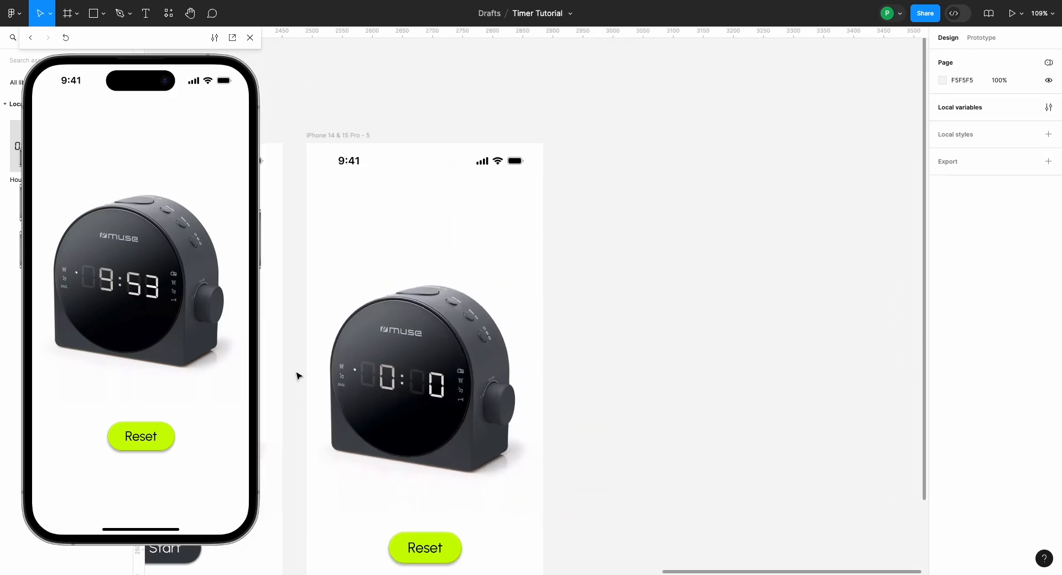
pyautogui.hscroll(-5, 299, 377)
pyautogui.scroll(5, 298, 376)
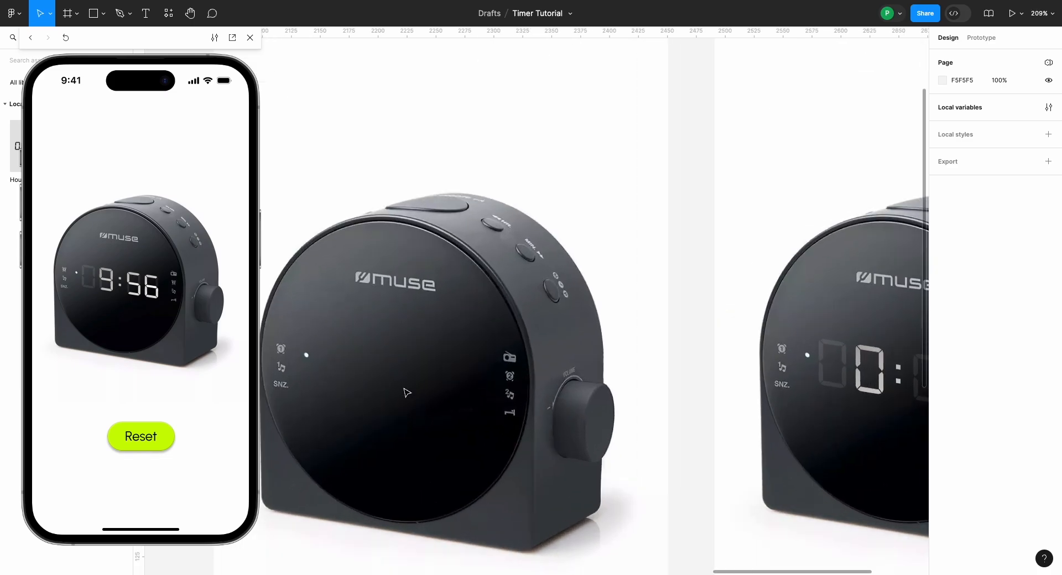
pyautogui.scroll(-5, 408, 393)
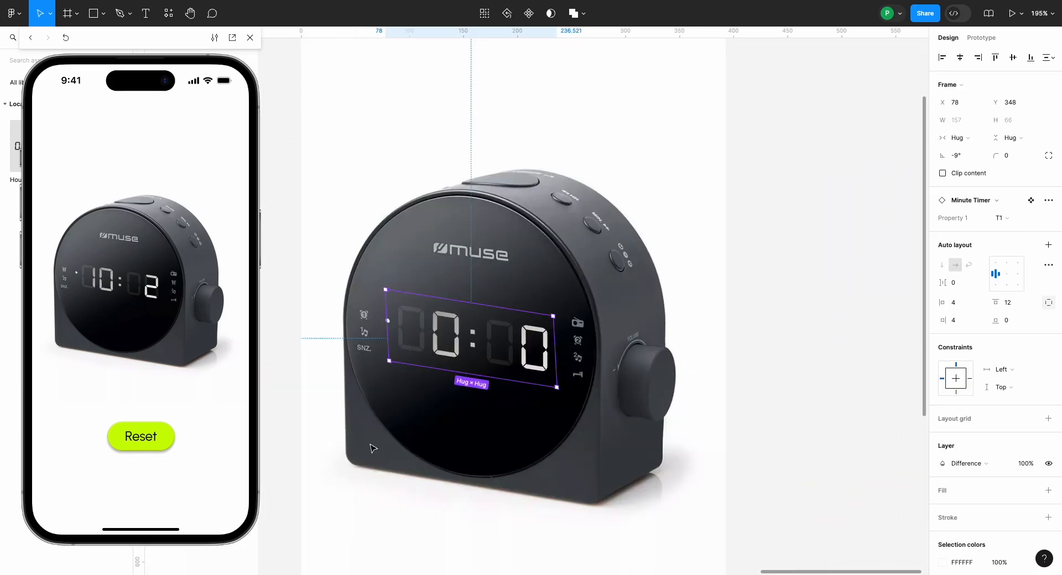
pyautogui.click(369, 456)
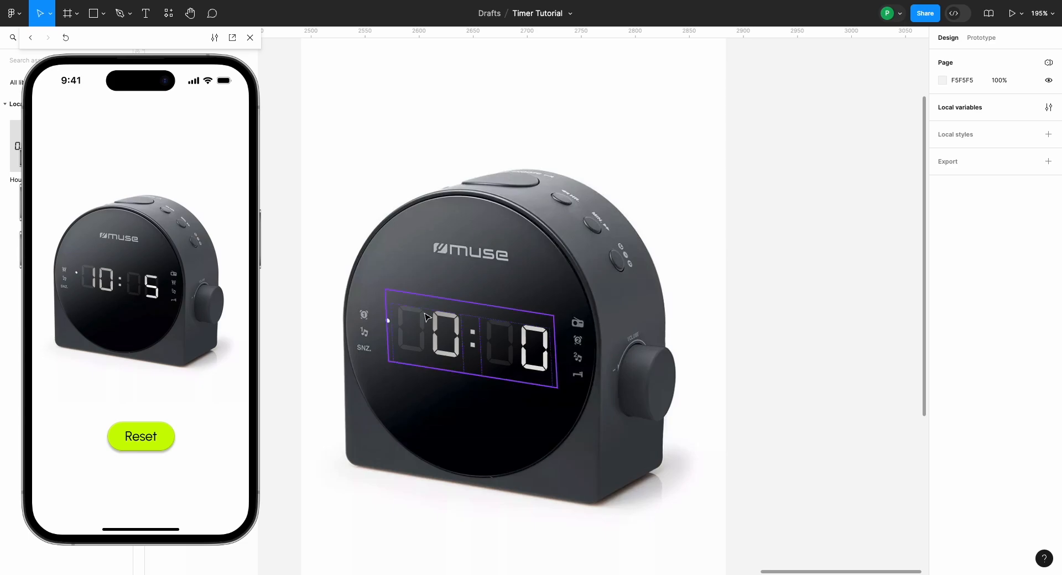
pyautogui.scroll(5, 426, 317)
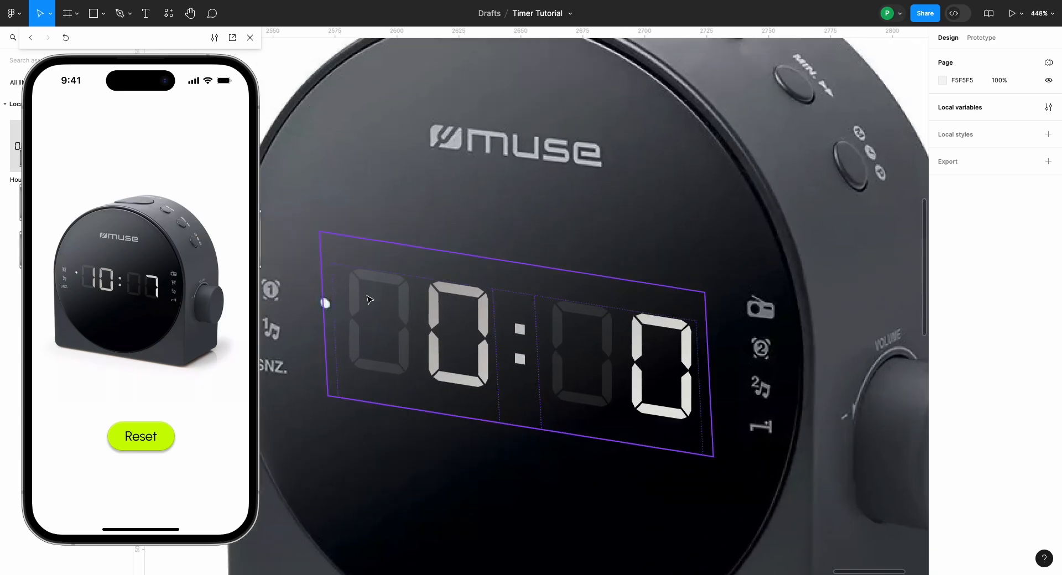
pyautogui.scroll(-5, 370, 300)
# Step: Copy the dimmed 00:00 frame from the Reset screen onto the clock face of iPhone 14 & 15 Pro - 4
pyautogui.click(450, 317)
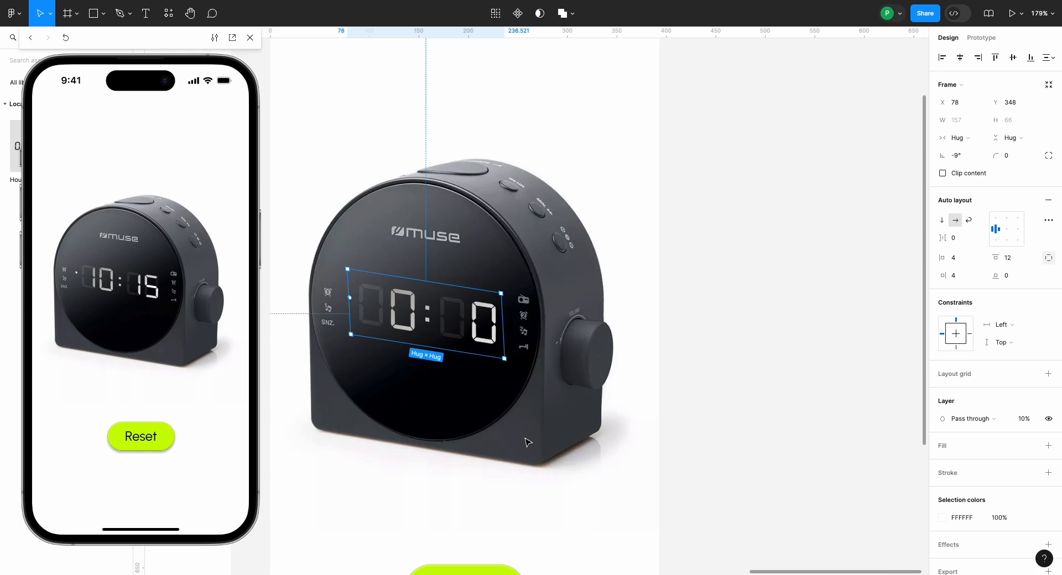
pyautogui.scroll(-5, 528, 443)
pyautogui.hscroll(-2, 527, 443)
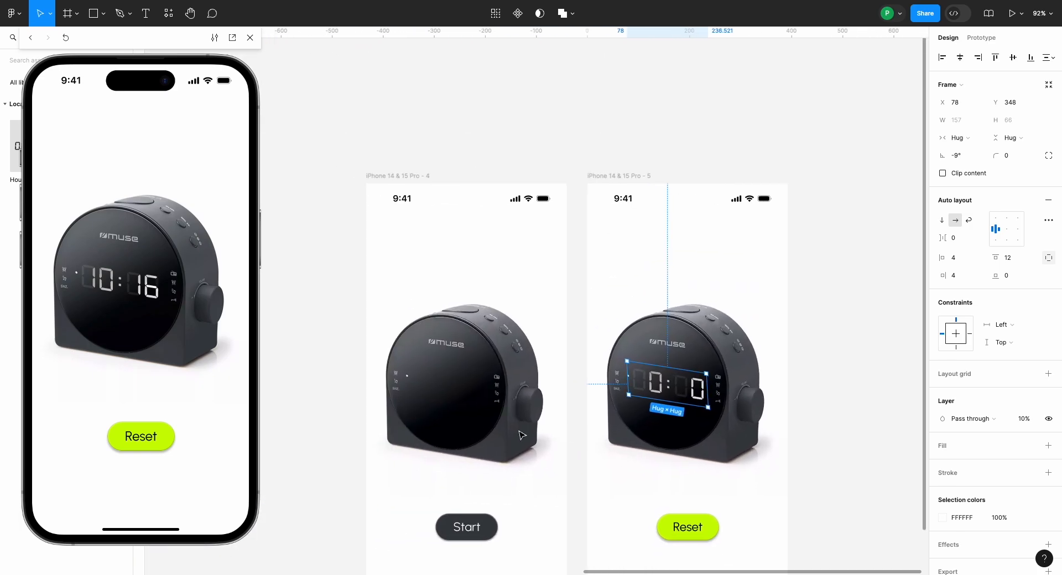
pyautogui.click(391, 177)
pyautogui.hotkey('ctrl', 'v')
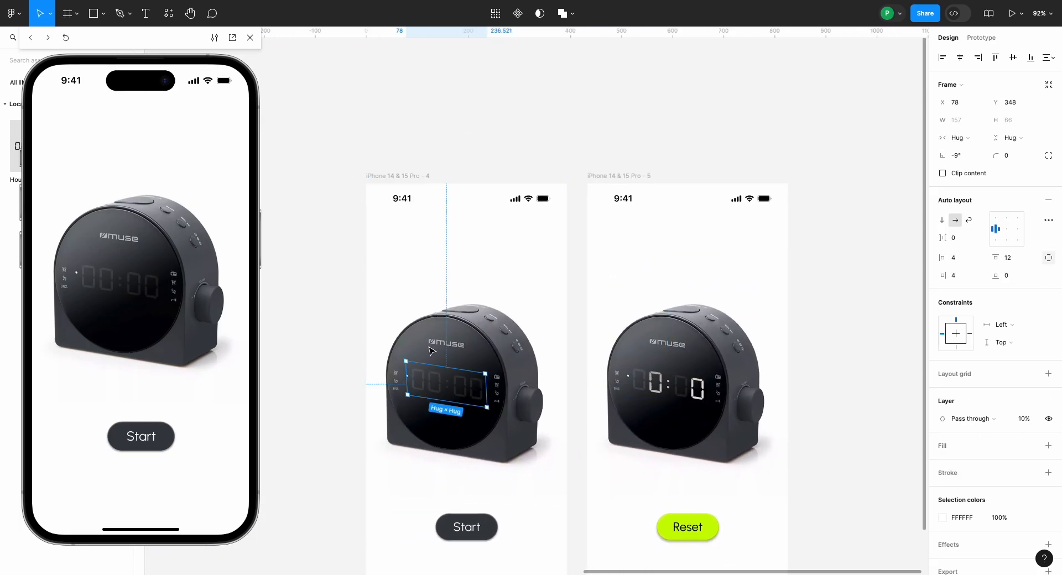
# Step: Set the Start screen's 00:00 frame to 100% opacity with the Difference blend mode
pyautogui.scroll(5, 434, 354)
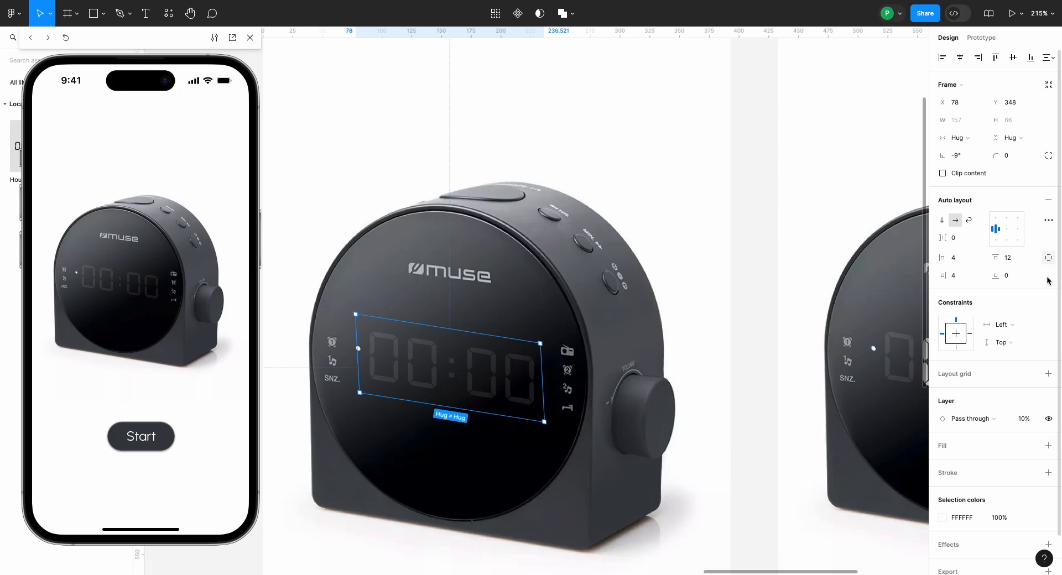
pyautogui.click(1028, 419)
pyautogui.write('100')
pyautogui.press('Return')
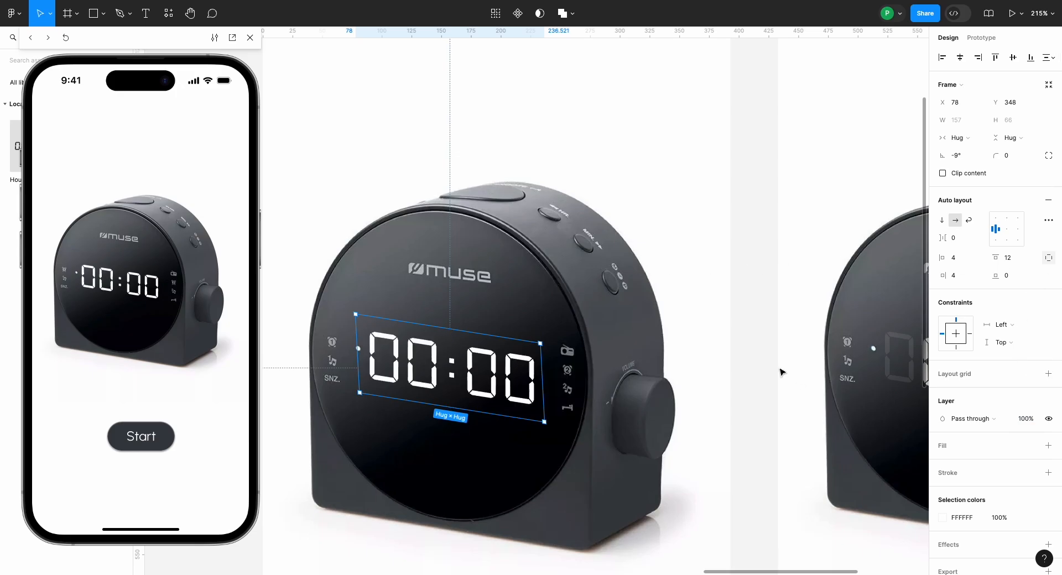
pyautogui.click(962, 418)
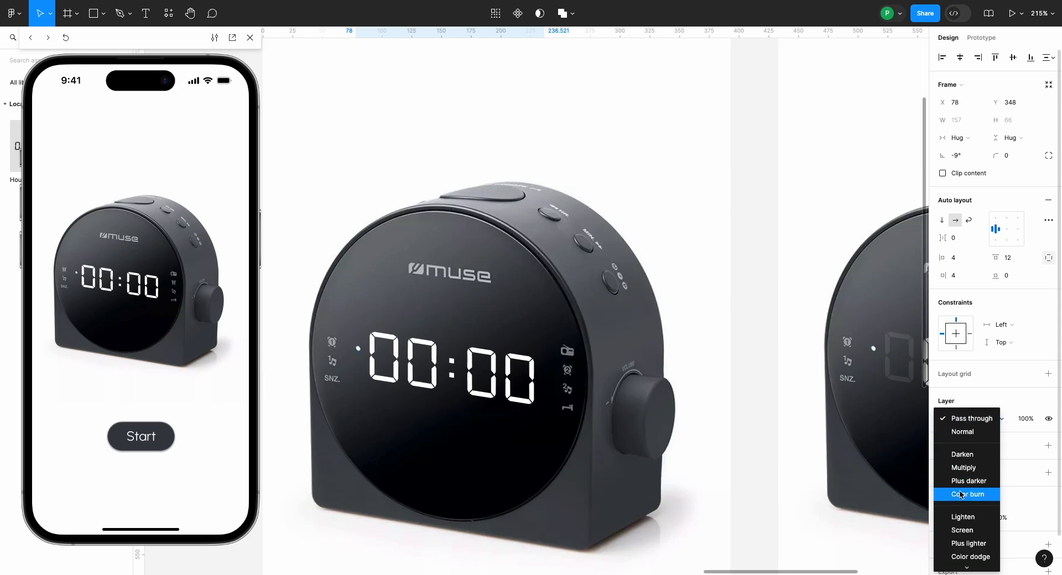
pyautogui.scroll(-3, 961, 494)
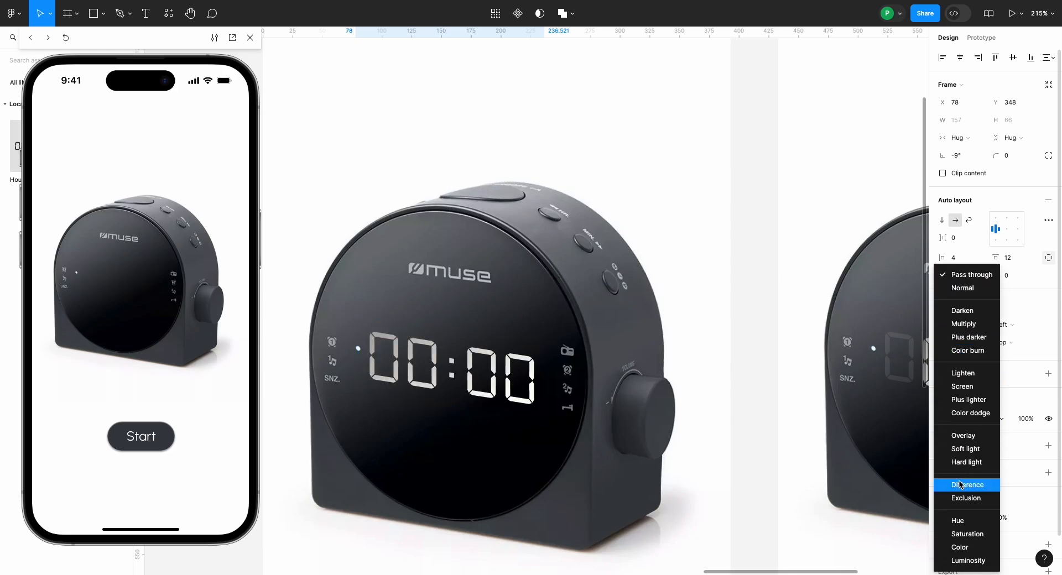
pyautogui.click(960, 485)
pyautogui.click(766, 422)
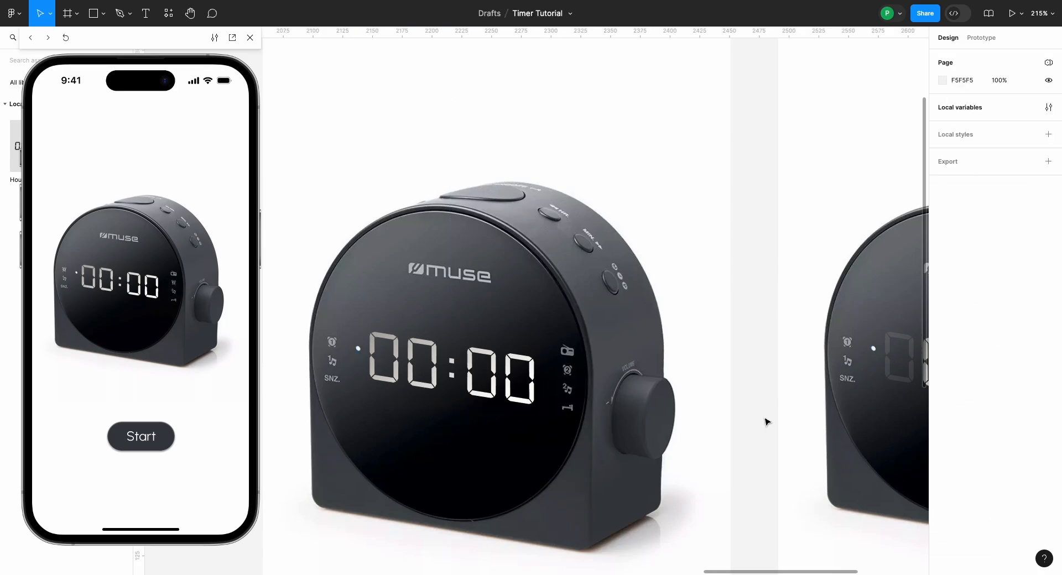
# Step: Switch the running preview to the iPhone 14 & 15 Pro - 5 Reset screen
pyautogui.scroll(-5, 765, 422)
pyautogui.scroll(-3, 765, 422)
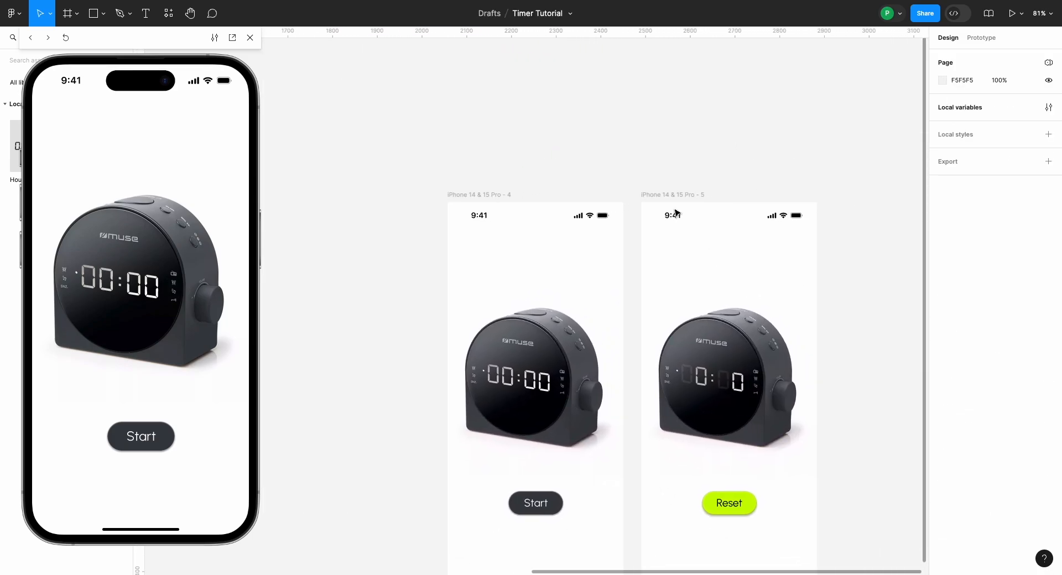
pyautogui.click(674, 197)
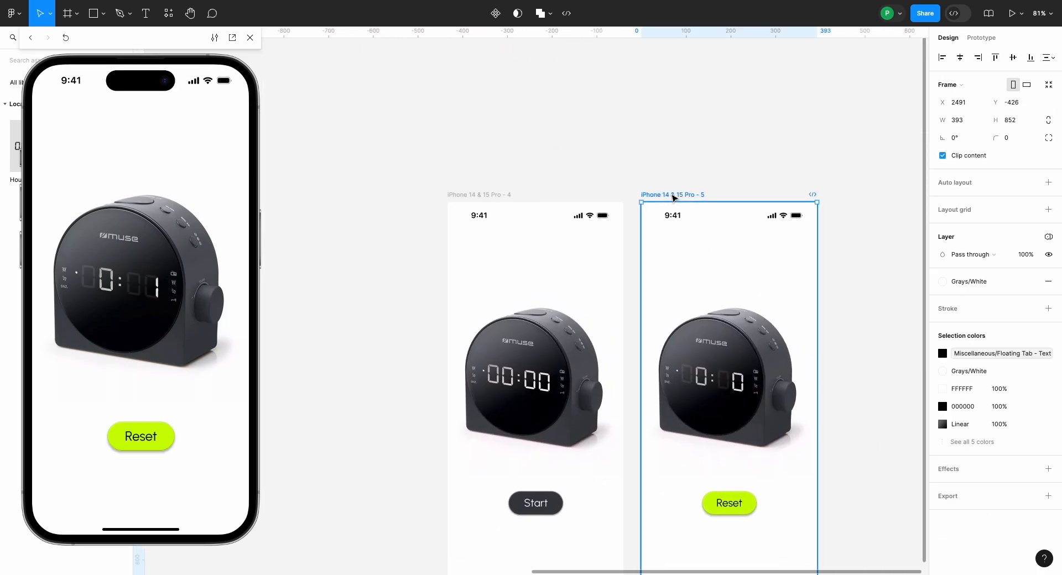
# Step: Switch the running preview to the iPhone 14 & 15 Pro - 4 Start screen and clear the canvas selection
pyautogui.click(491, 195)
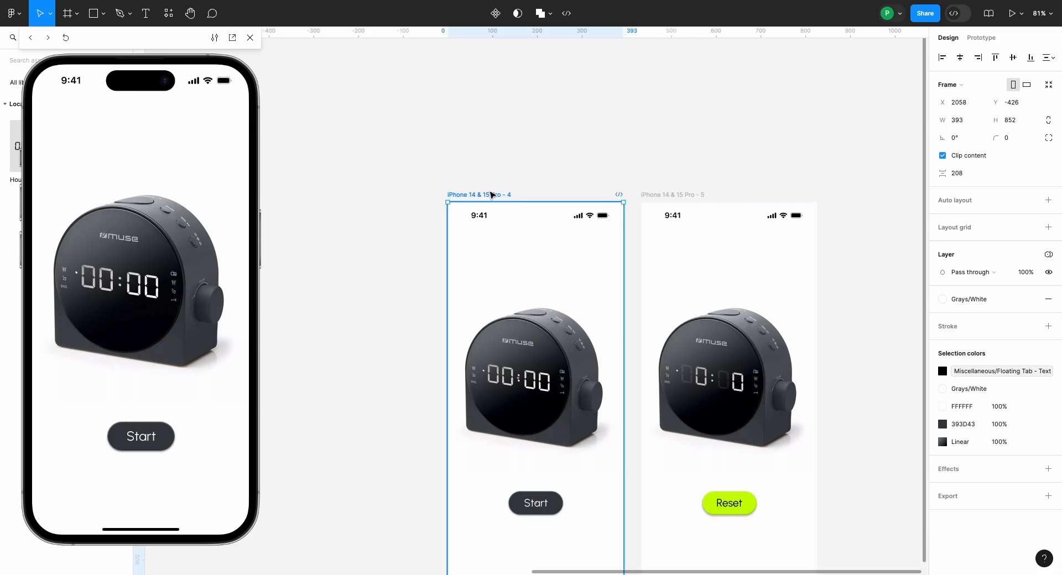
pyautogui.scroll(-4, 492, 196)
pyautogui.hscroll(3, 491, 196)
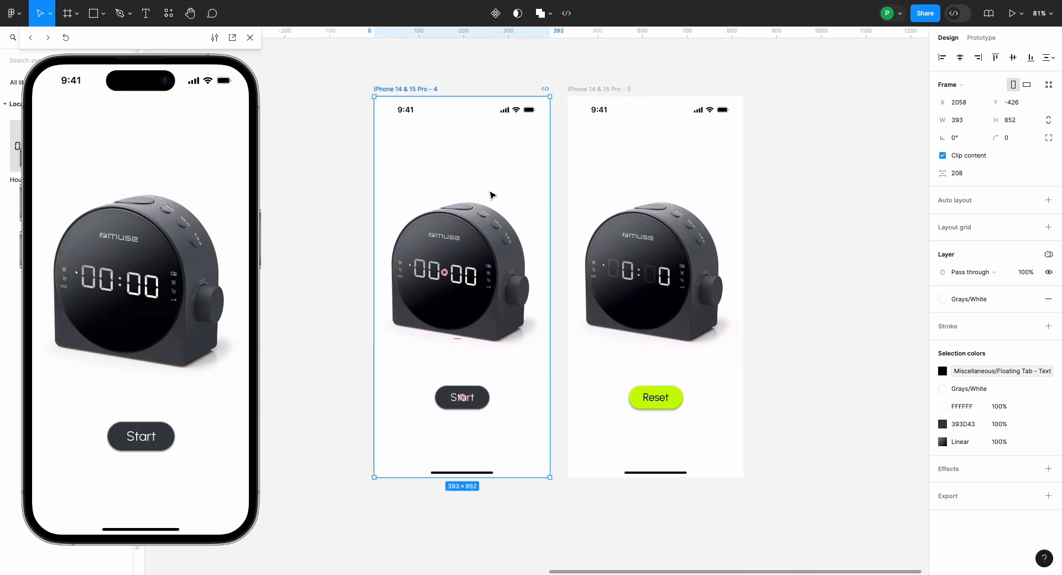
pyautogui.click(552, 226)
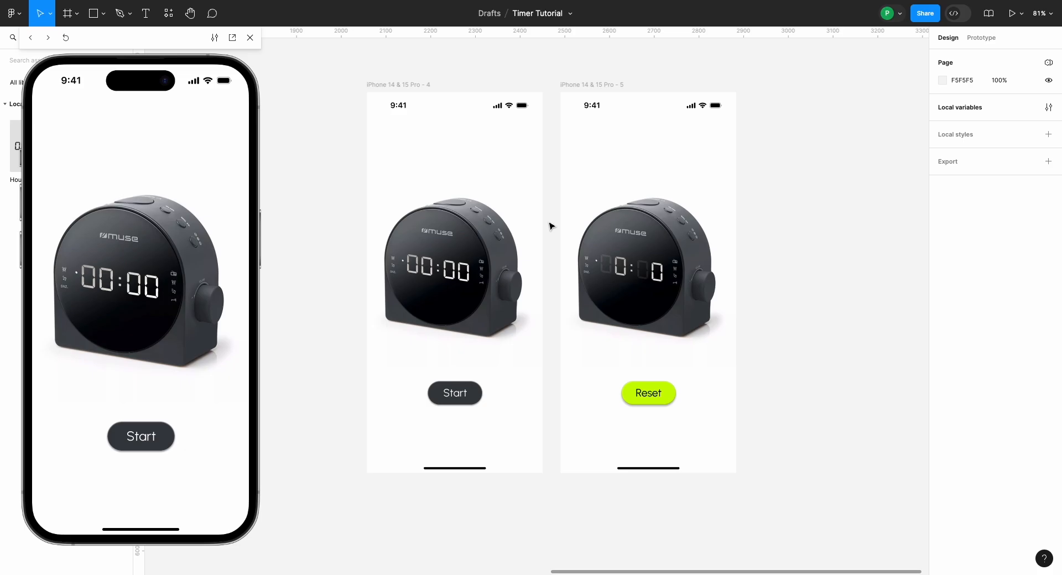
# Step: Link the Reset button to iPhone 14 & 15 Pro - 4 with an instant On tap Navigate to interaction and try it in the preview
pyautogui.scroll(5, 531, 301)
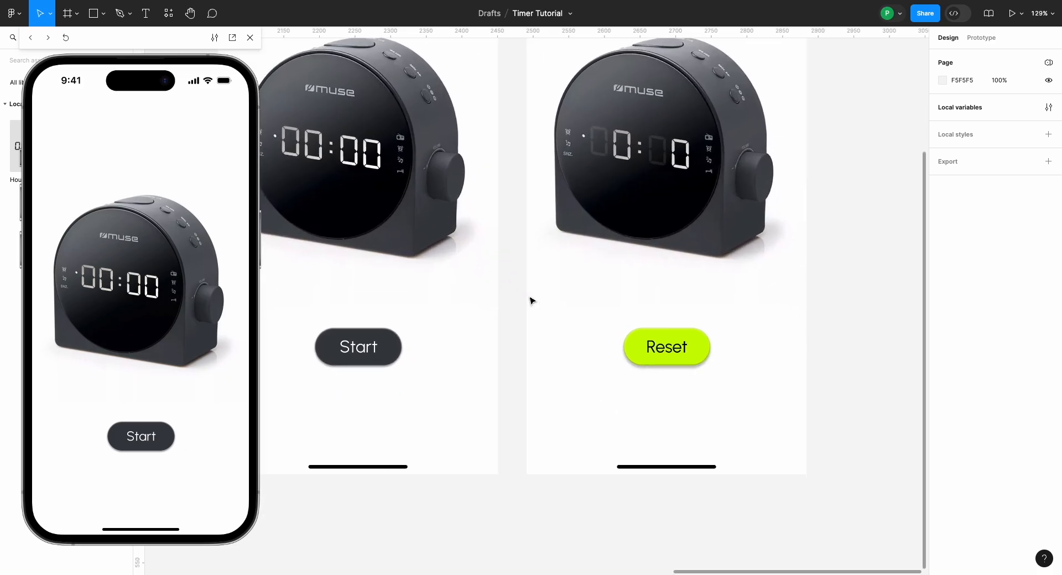
pyautogui.scroll(3, 531, 301)
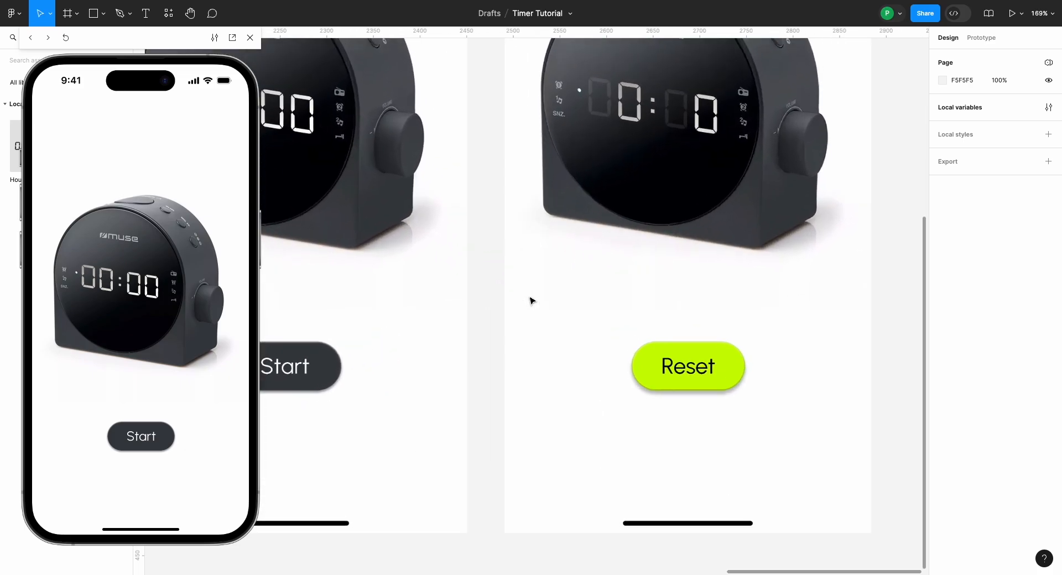
pyautogui.click(650, 358)
pyautogui.scroll(-2, 637, 352)
pyautogui.scroll(-3, 636, 352)
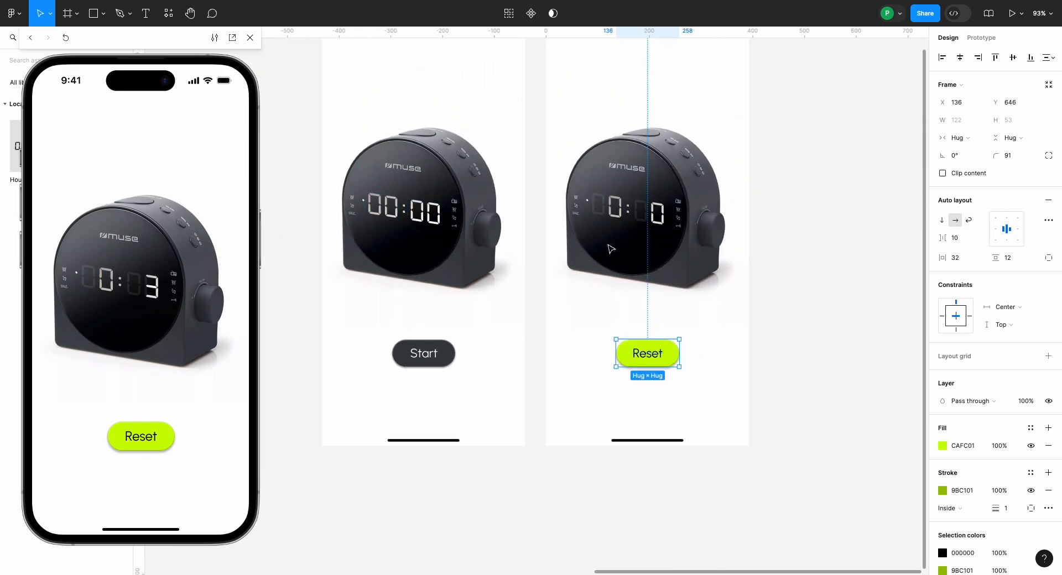
pyautogui.hotkey('shift', 'e')
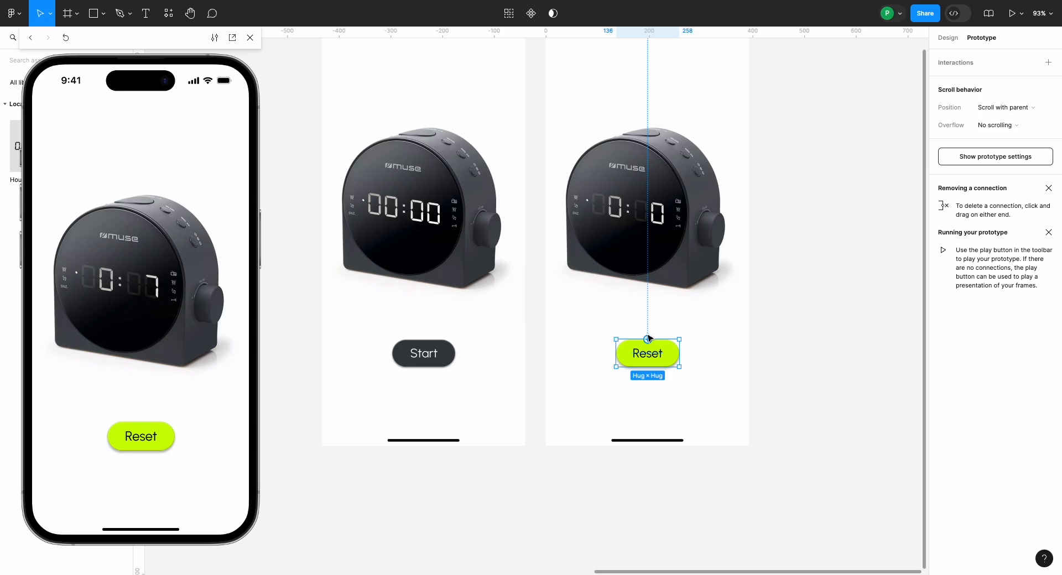
pyautogui.moveTo(649, 339); pyautogui.dragTo(506, 205)
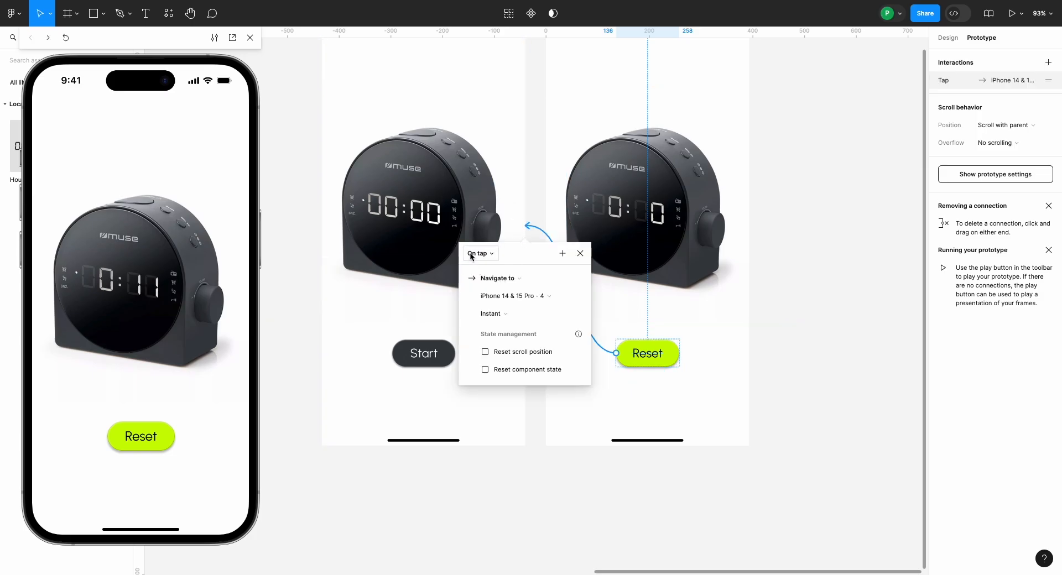
pyautogui.click(150, 447)
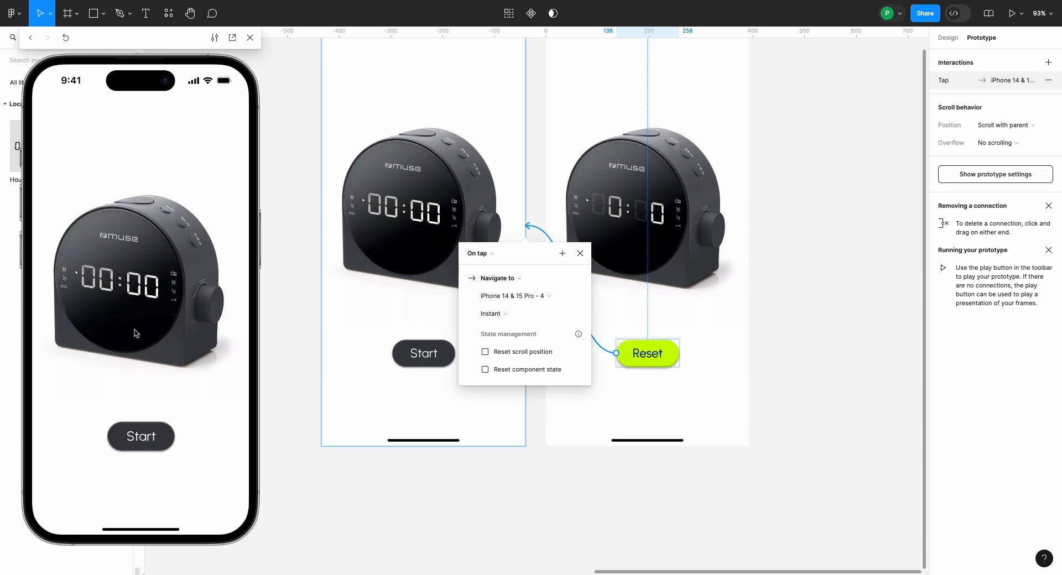
pyautogui.click(580, 255)
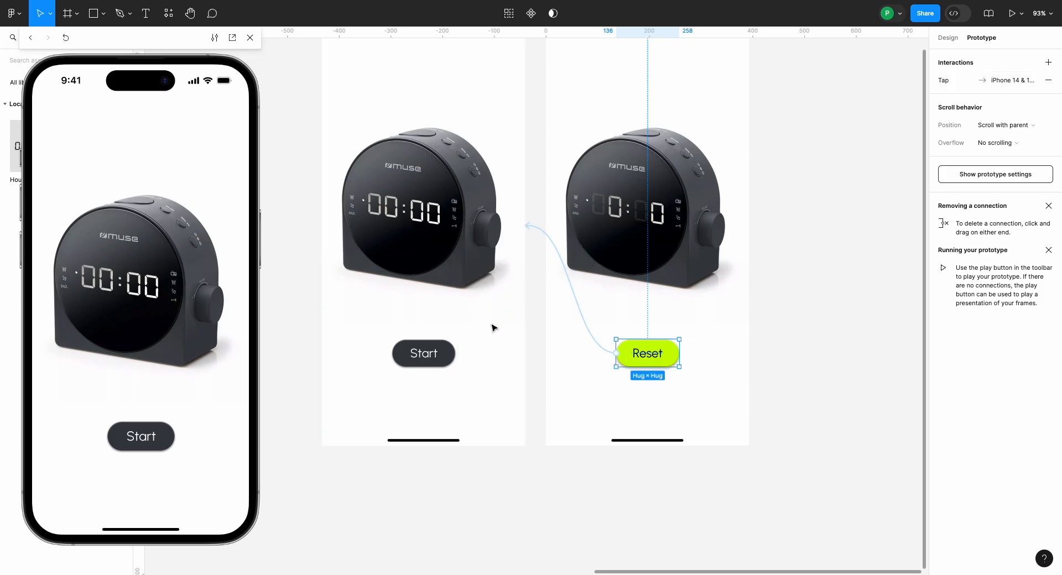
# Step: Link the Start button to iPhone 14 & 15 Pro - 5 with an instant On tap Navigate to interaction
pyautogui.click(453, 353)
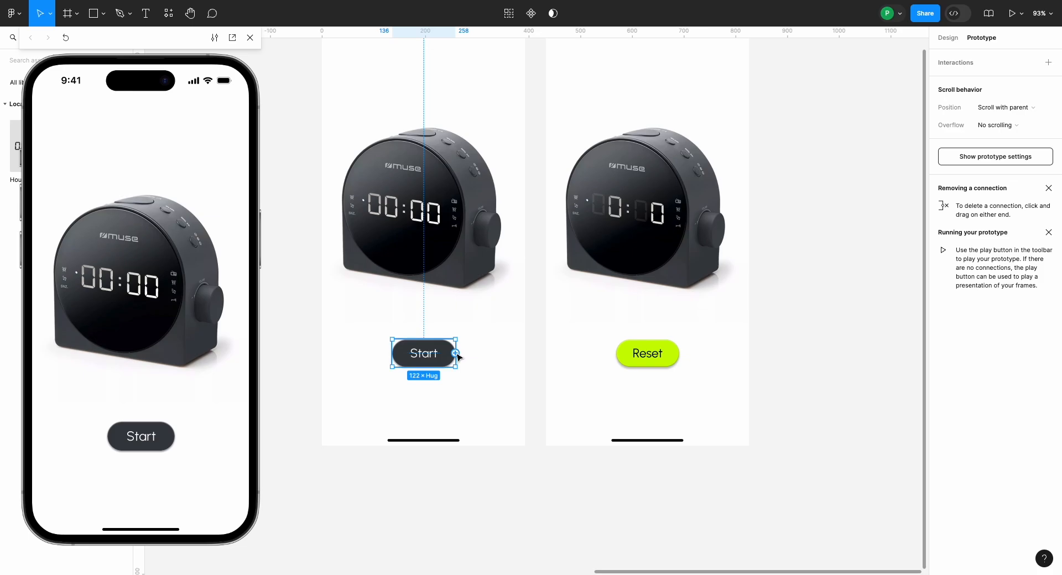
pyautogui.moveTo(457, 354); pyautogui.dragTo(557, 277)
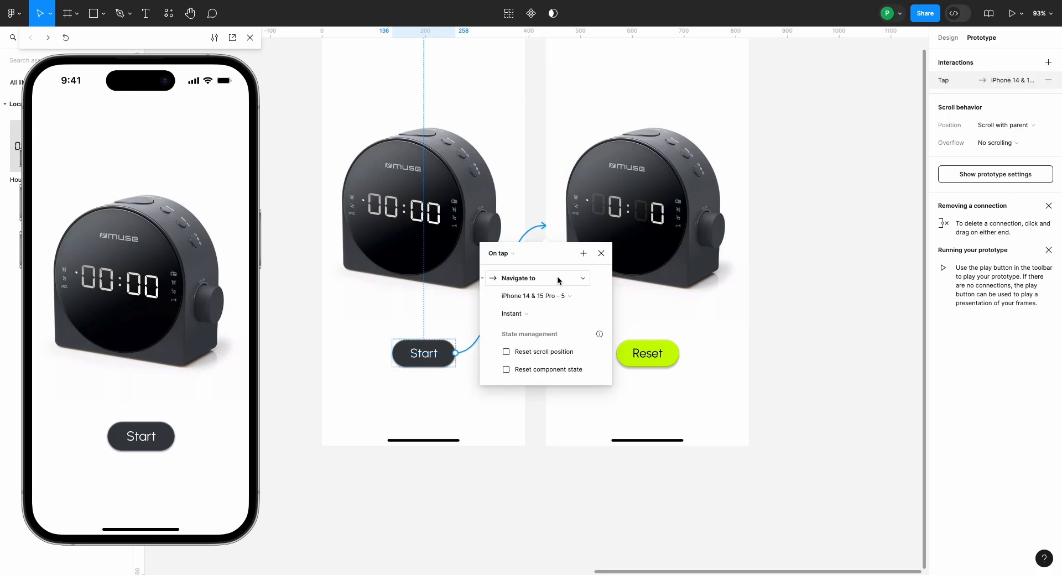
pyautogui.click(314, 476)
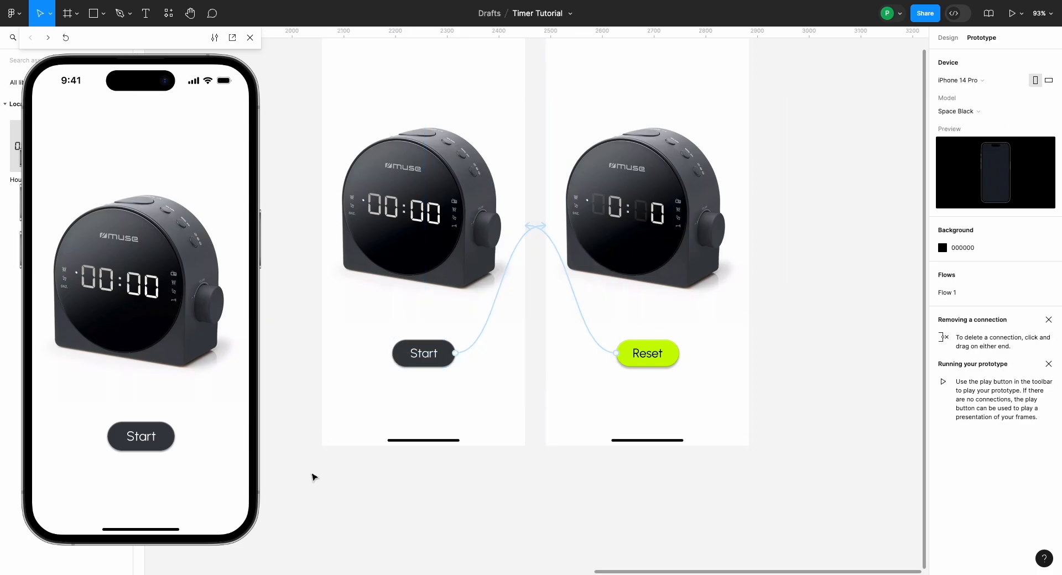
# Step: Test the Start and Reset buttons repeatedly in the preview to check whether the timer restarts from zero
pyautogui.click(122, 446)
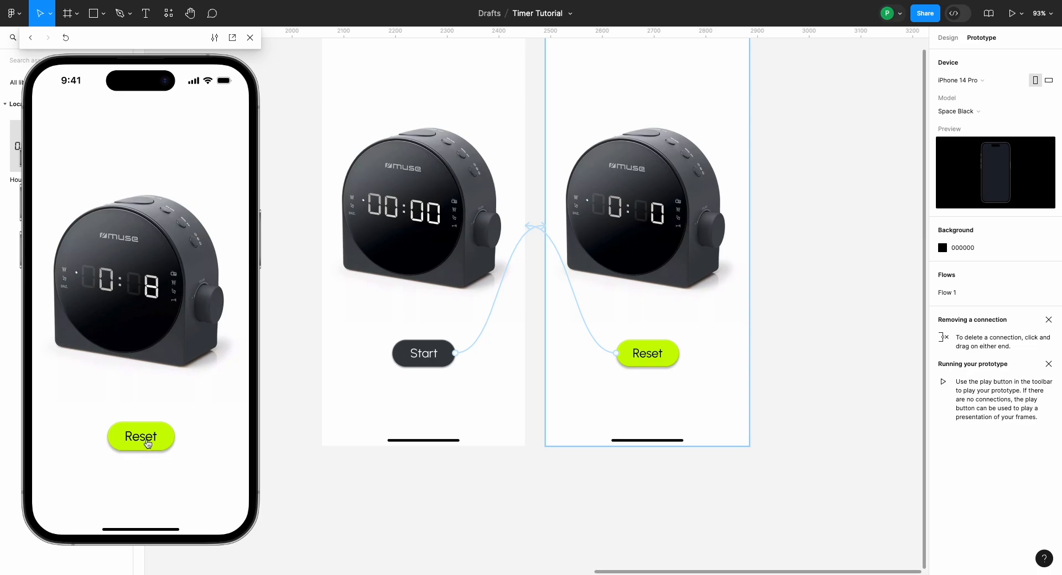
pyautogui.click(147, 444)
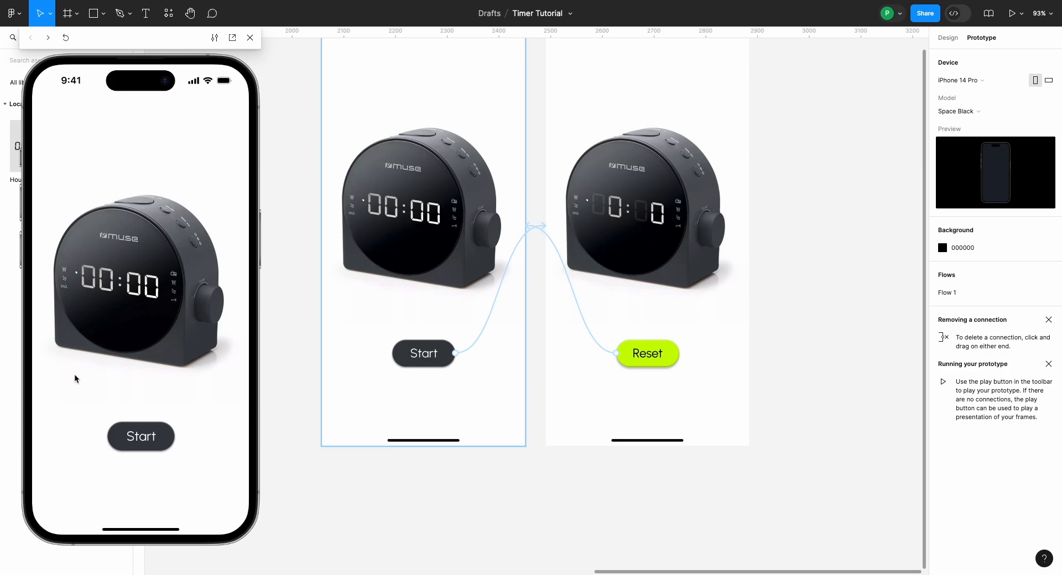
pyautogui.click(153, 440)
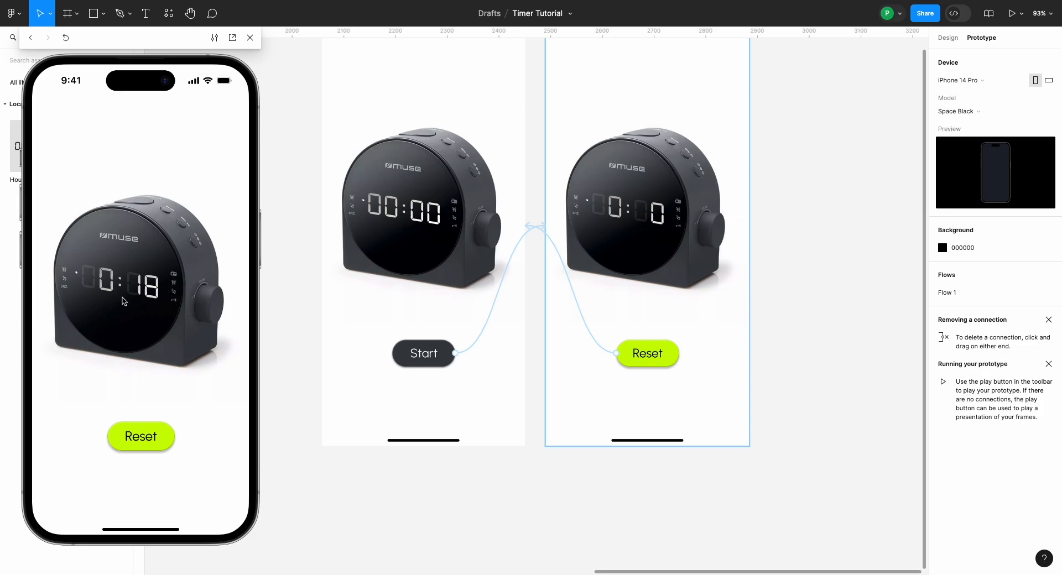
pyautogui.click(127, 443)
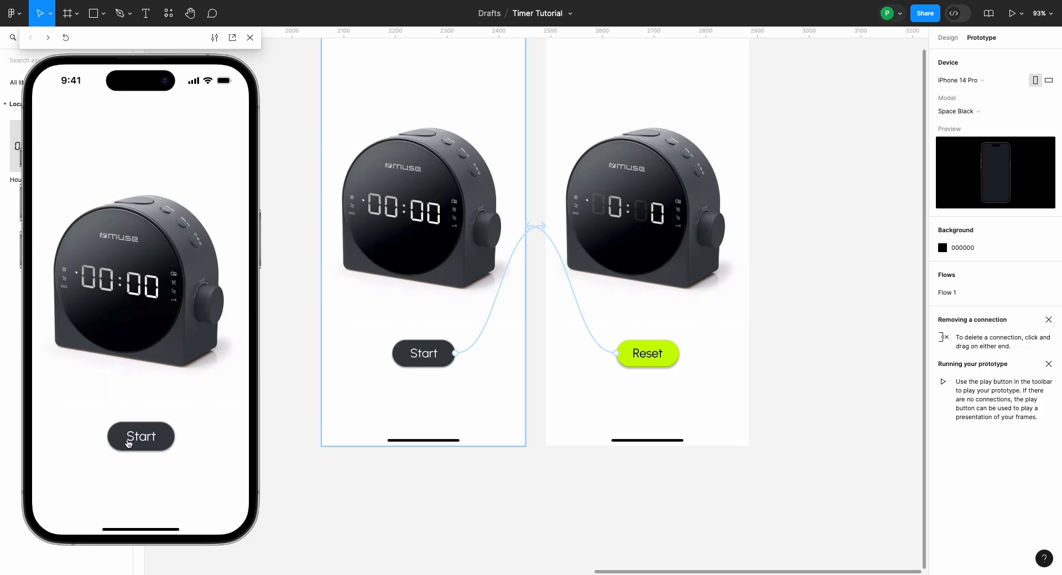
pyautogui.click(128, 446)
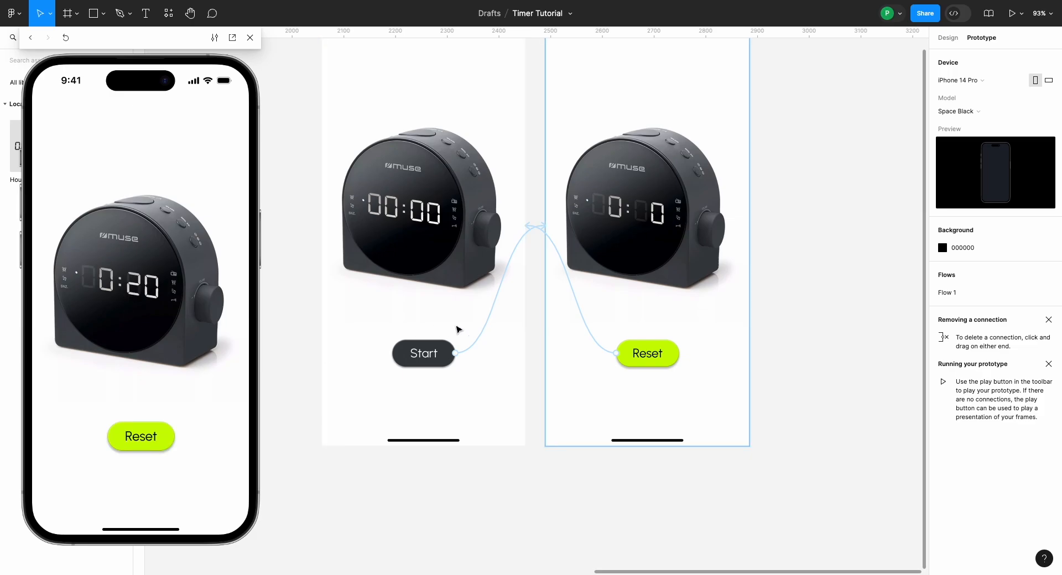
# Step: Add a Set variable action to the Start button's On tap interaction that sets Second to 0
pyautogui.scroll(5, 470, 327)
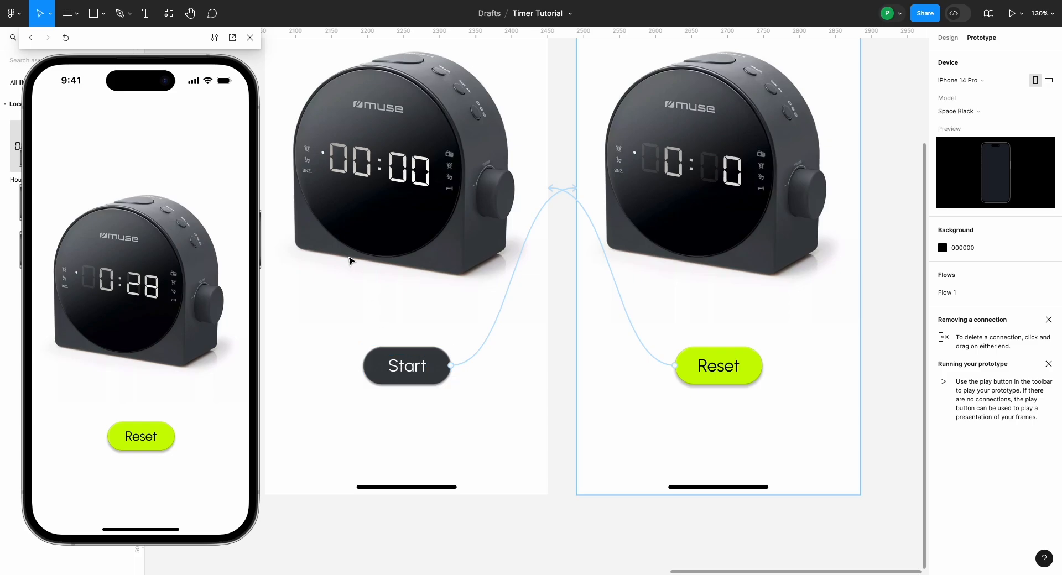
pyautogui.hscroll(1, 352, 262)
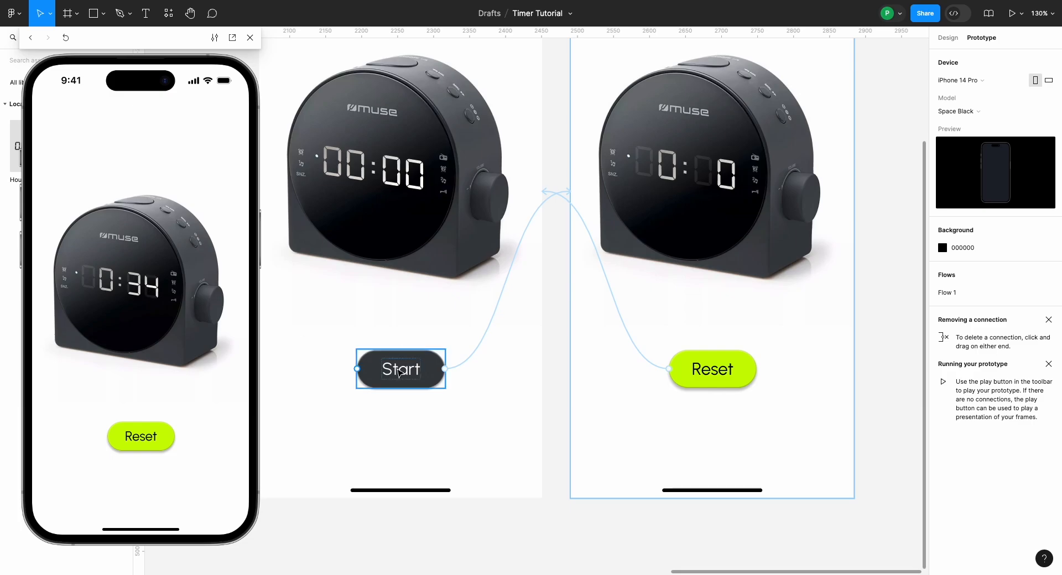
pyautogui.scroll(3, 557, 349)
pyautogui.scroll(2, 557, 349)
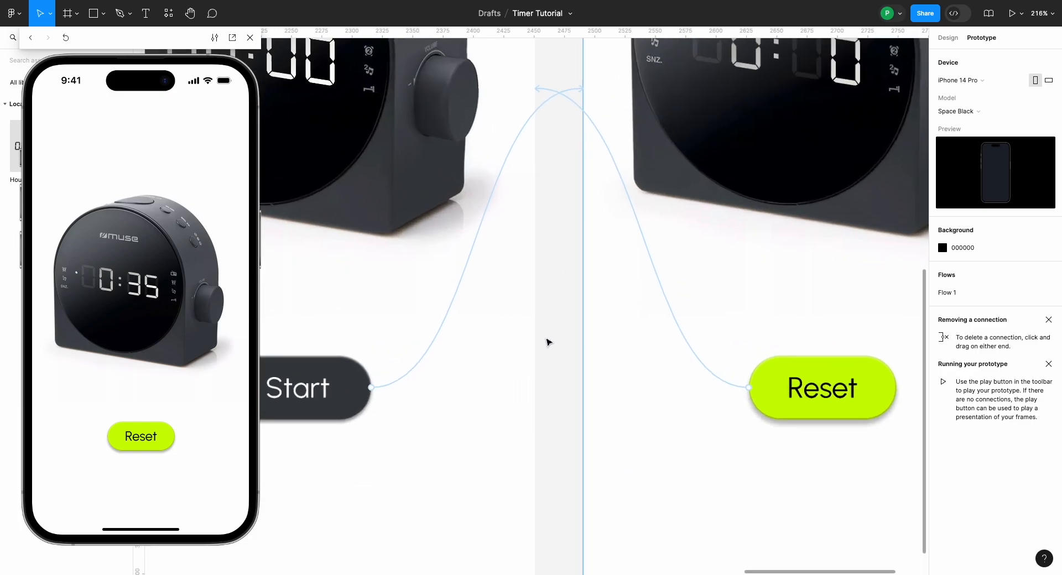
pyautogui.click(464, 270)
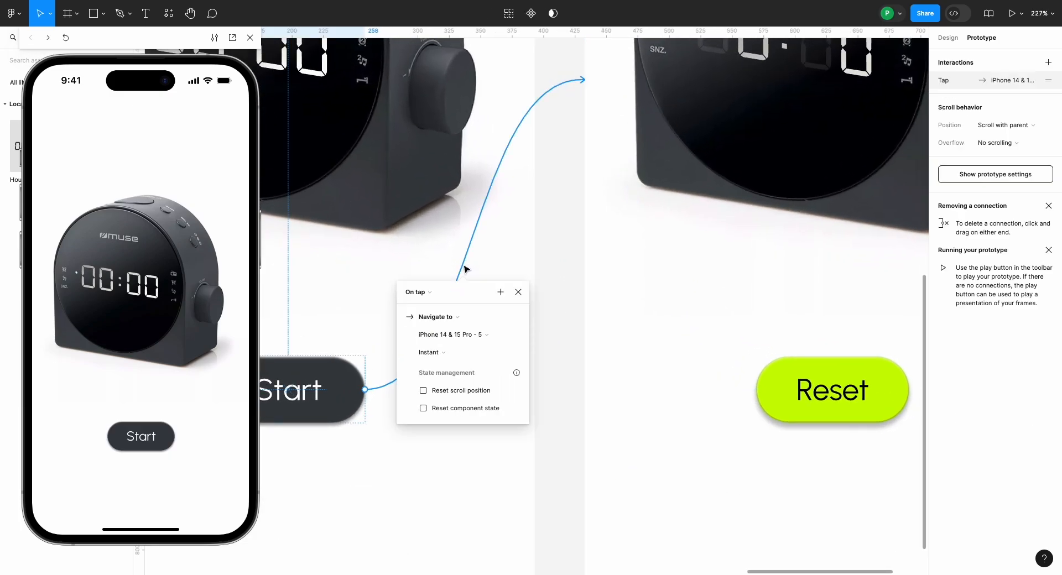
pyautogui.click(400, 319)
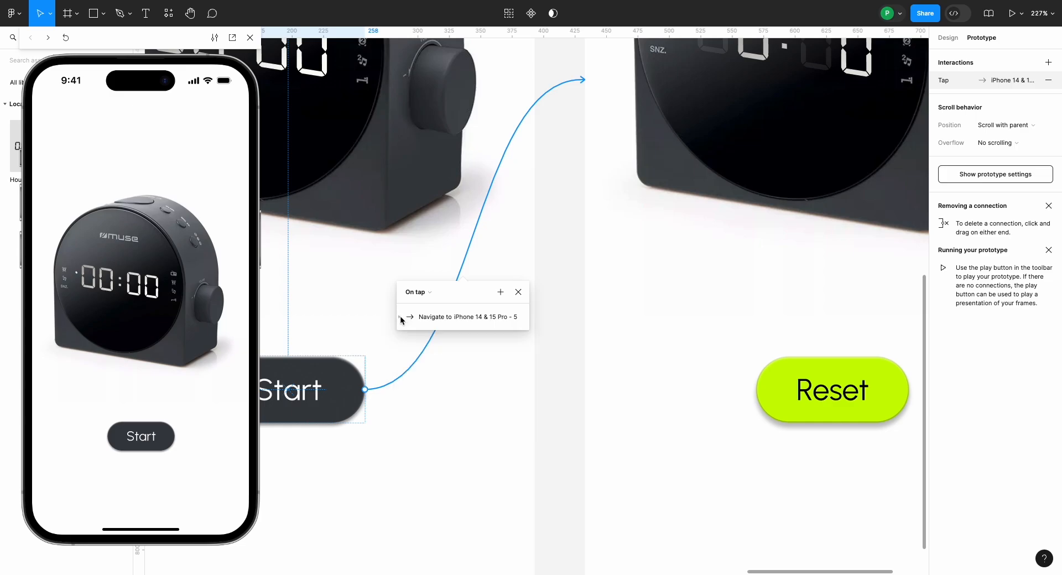
pyautogui.click(501, 292)
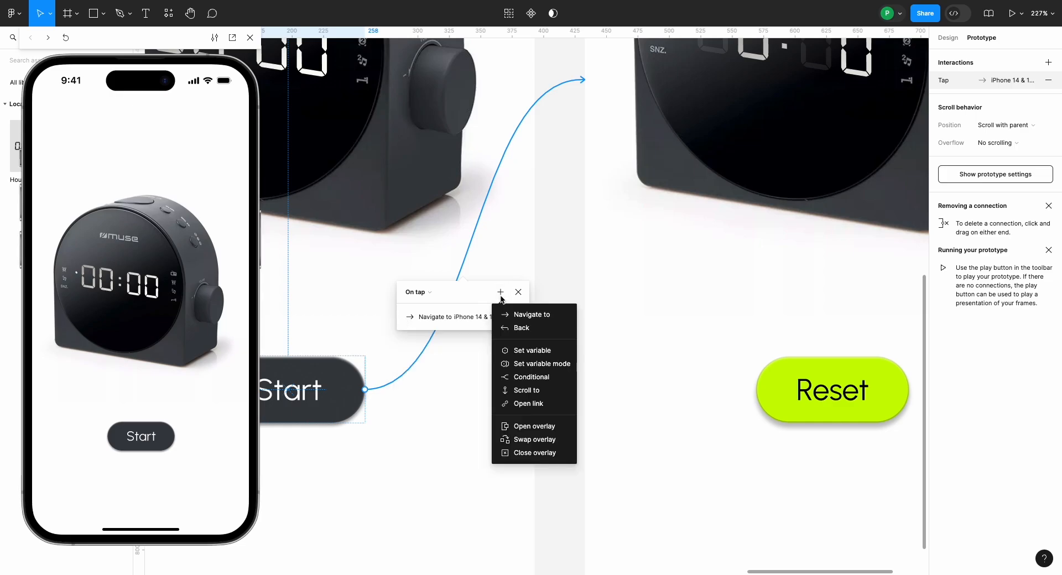
pyautogui.click(518, 348)
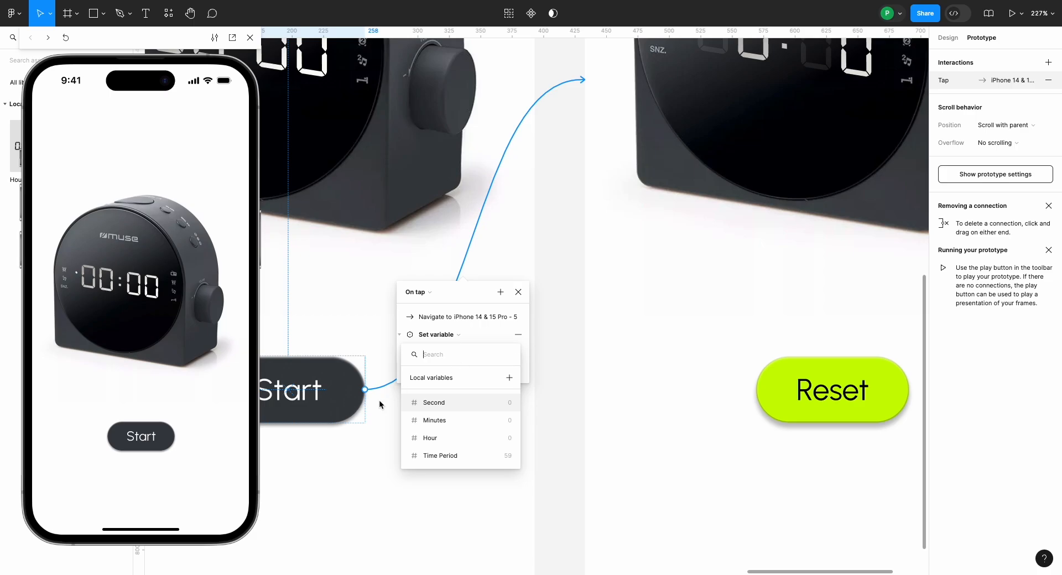
pyautogui.click(446, 404)
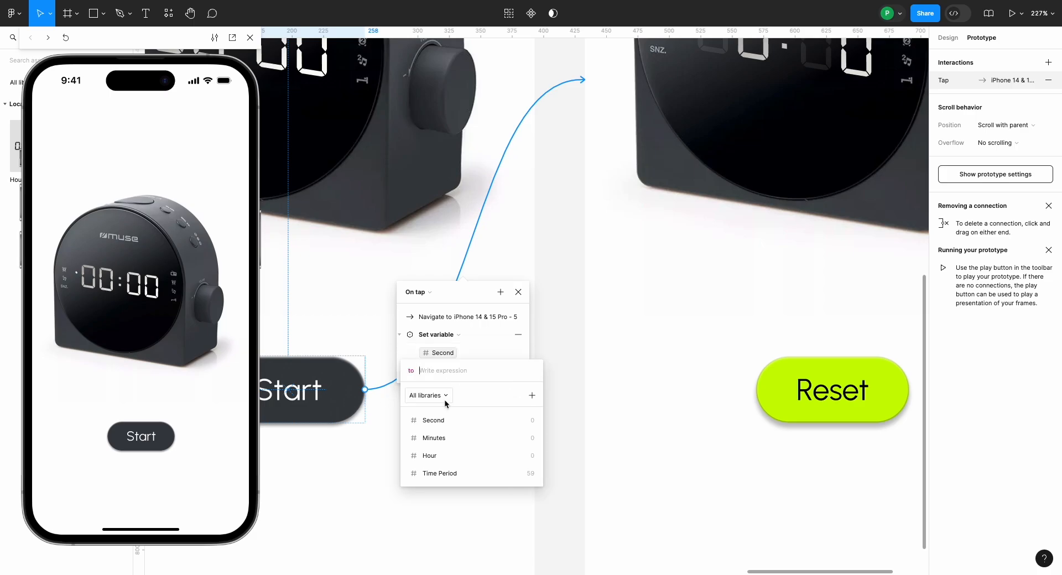
pyautogui.write('0')
pyautogui.press('Return')
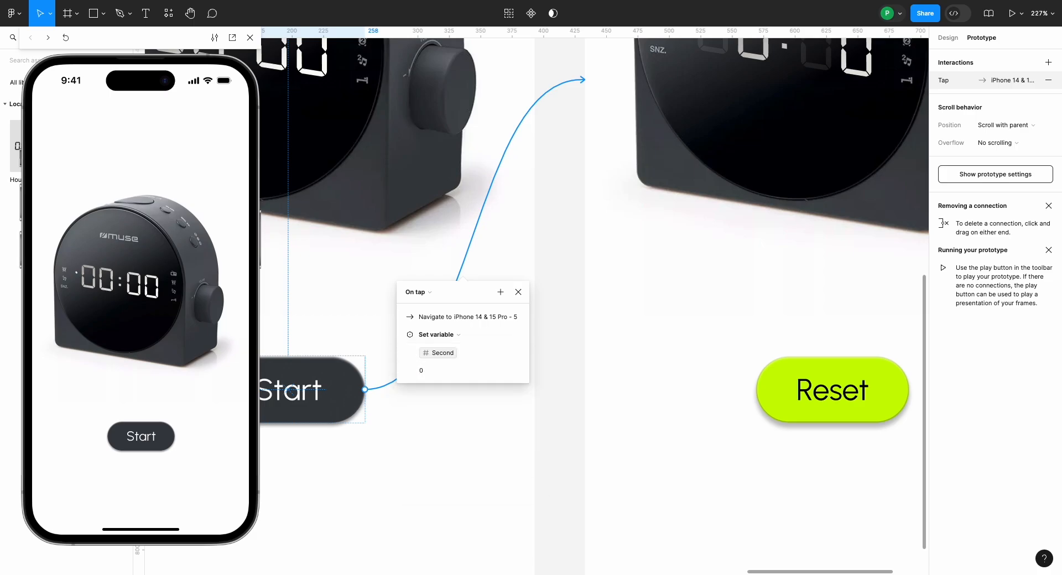
# Step: Add another Set variable action to the Start button's interaction that sets Minutes to 0
pyautogui.click(499, 293)
pyautogui.click(506, 357)
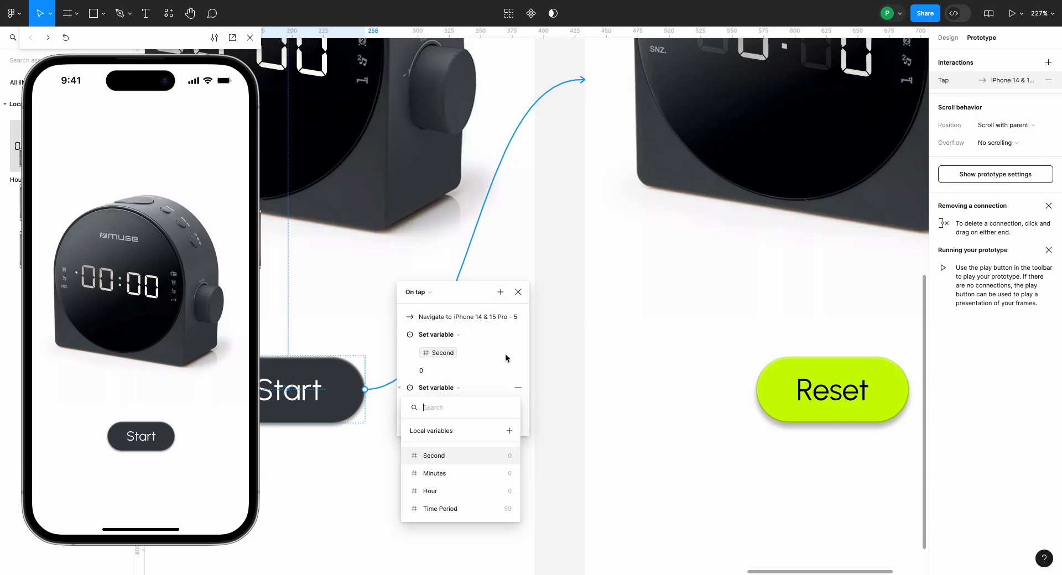
pyautogui.click(447, 473)
pyautogui.write('0')
pyautogui.press('Return')
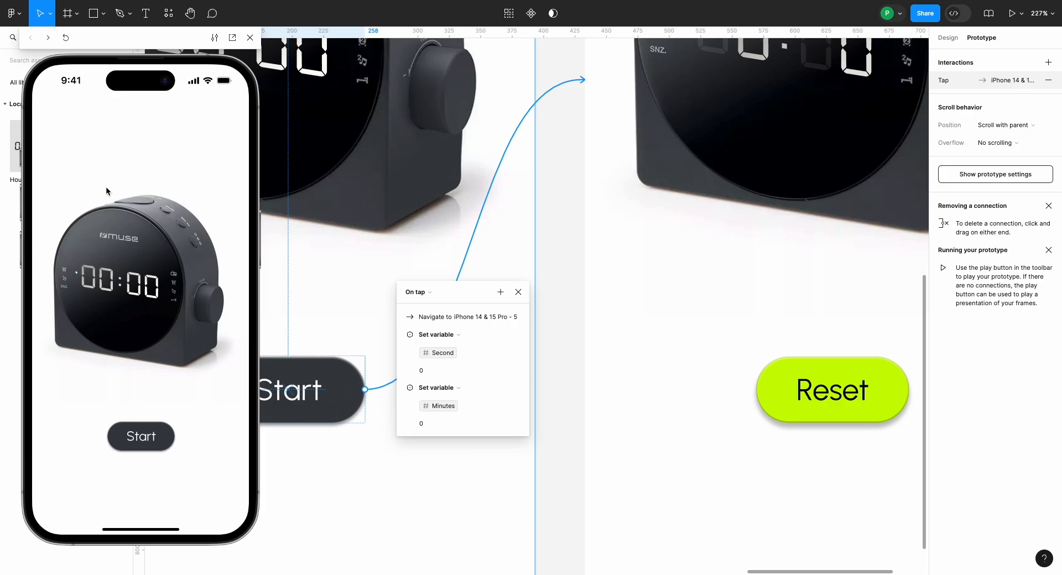
# Step: Run Start, Reset and Start again in the preview to check that the timer count restarts
pyautogui.click(138, 429)
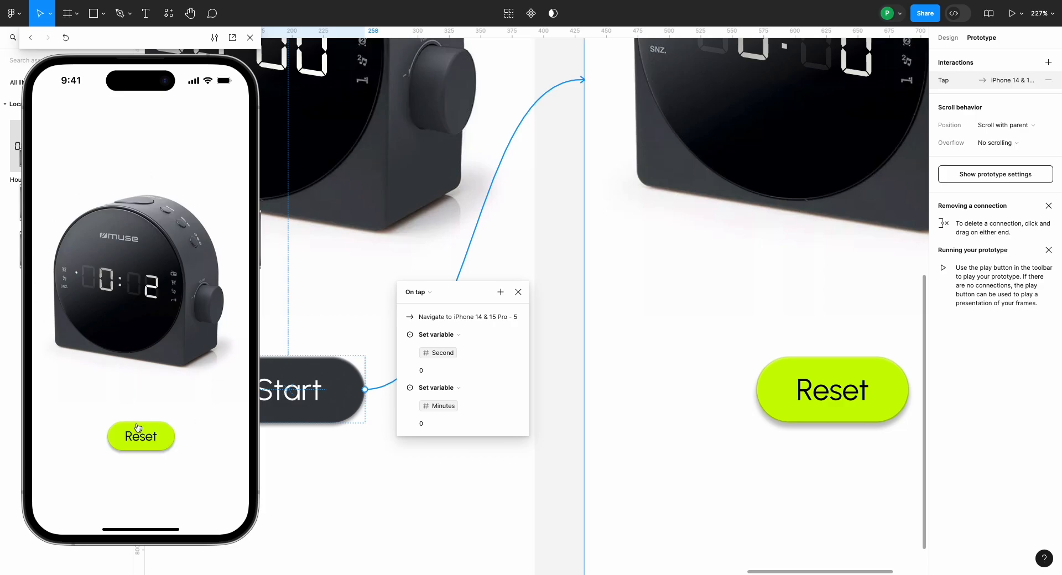
pyautogui.click(144, 441)
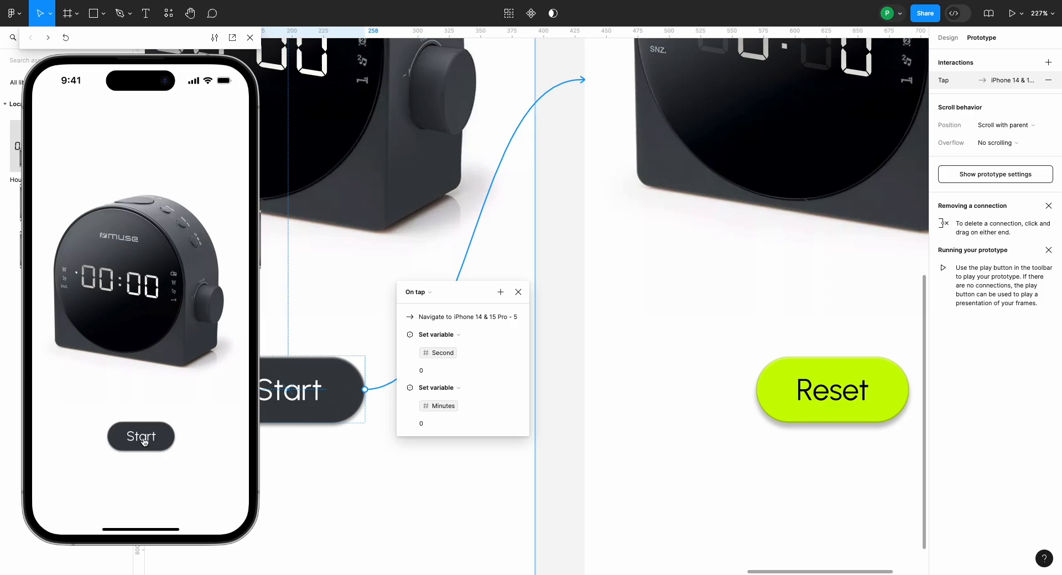
pyautogui.click(144, 441)
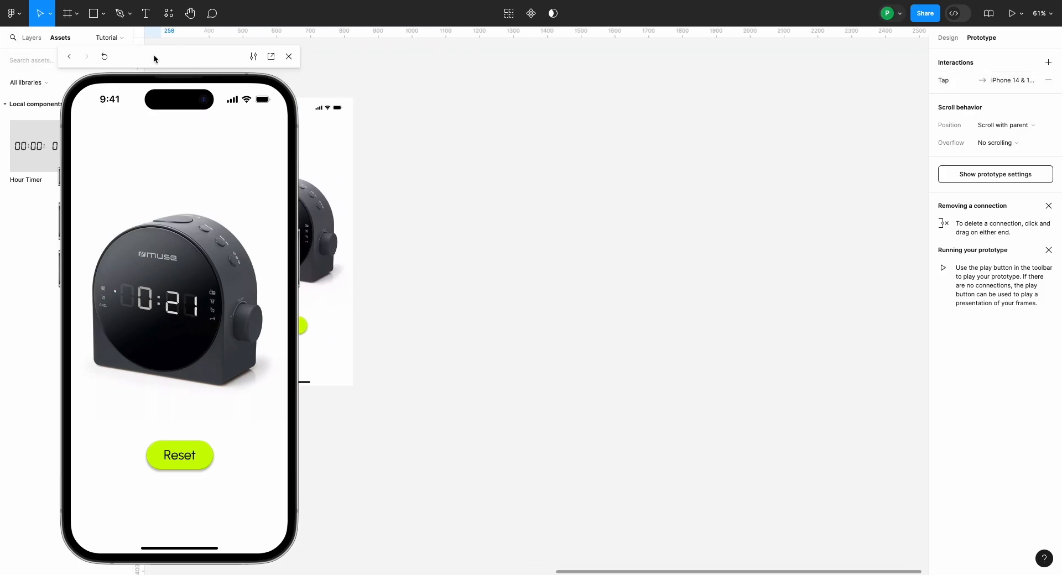
# Step: Move the preview window to the middle of the canvas and test its Reset and Start buttons once more
pyautogui.moveTo(154, 54); pyautogui.dragTo(532, 48)
pyautogui.hscroll(5, 348, 225)
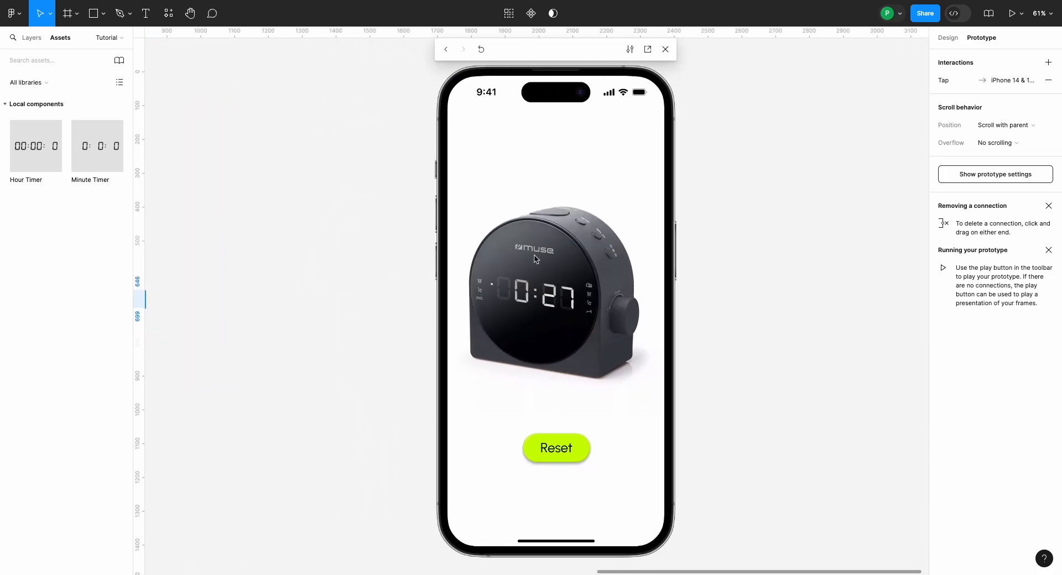
pyautogui.click(567, 452)
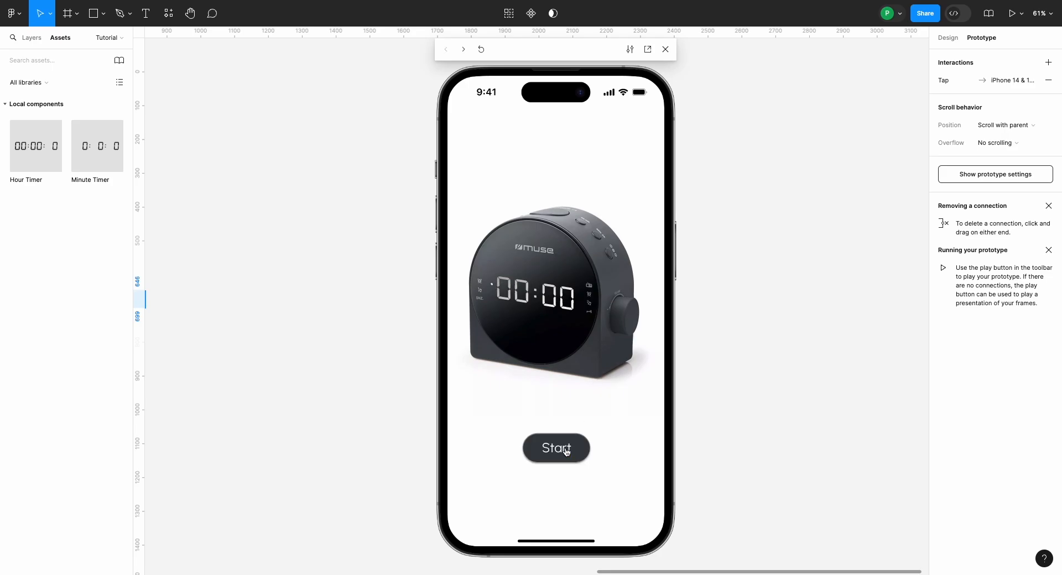
pyautogui.click(566, 452)
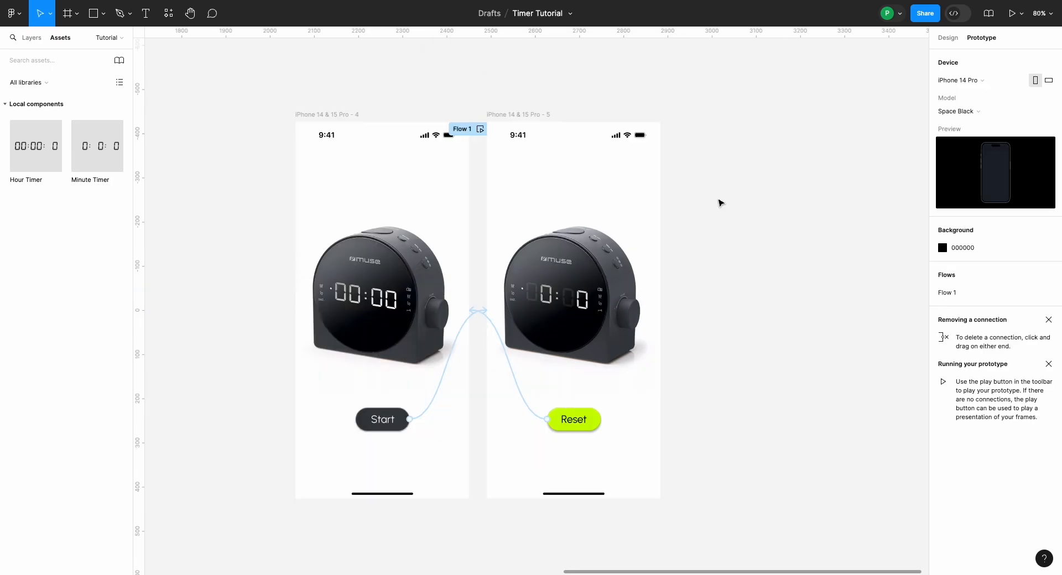